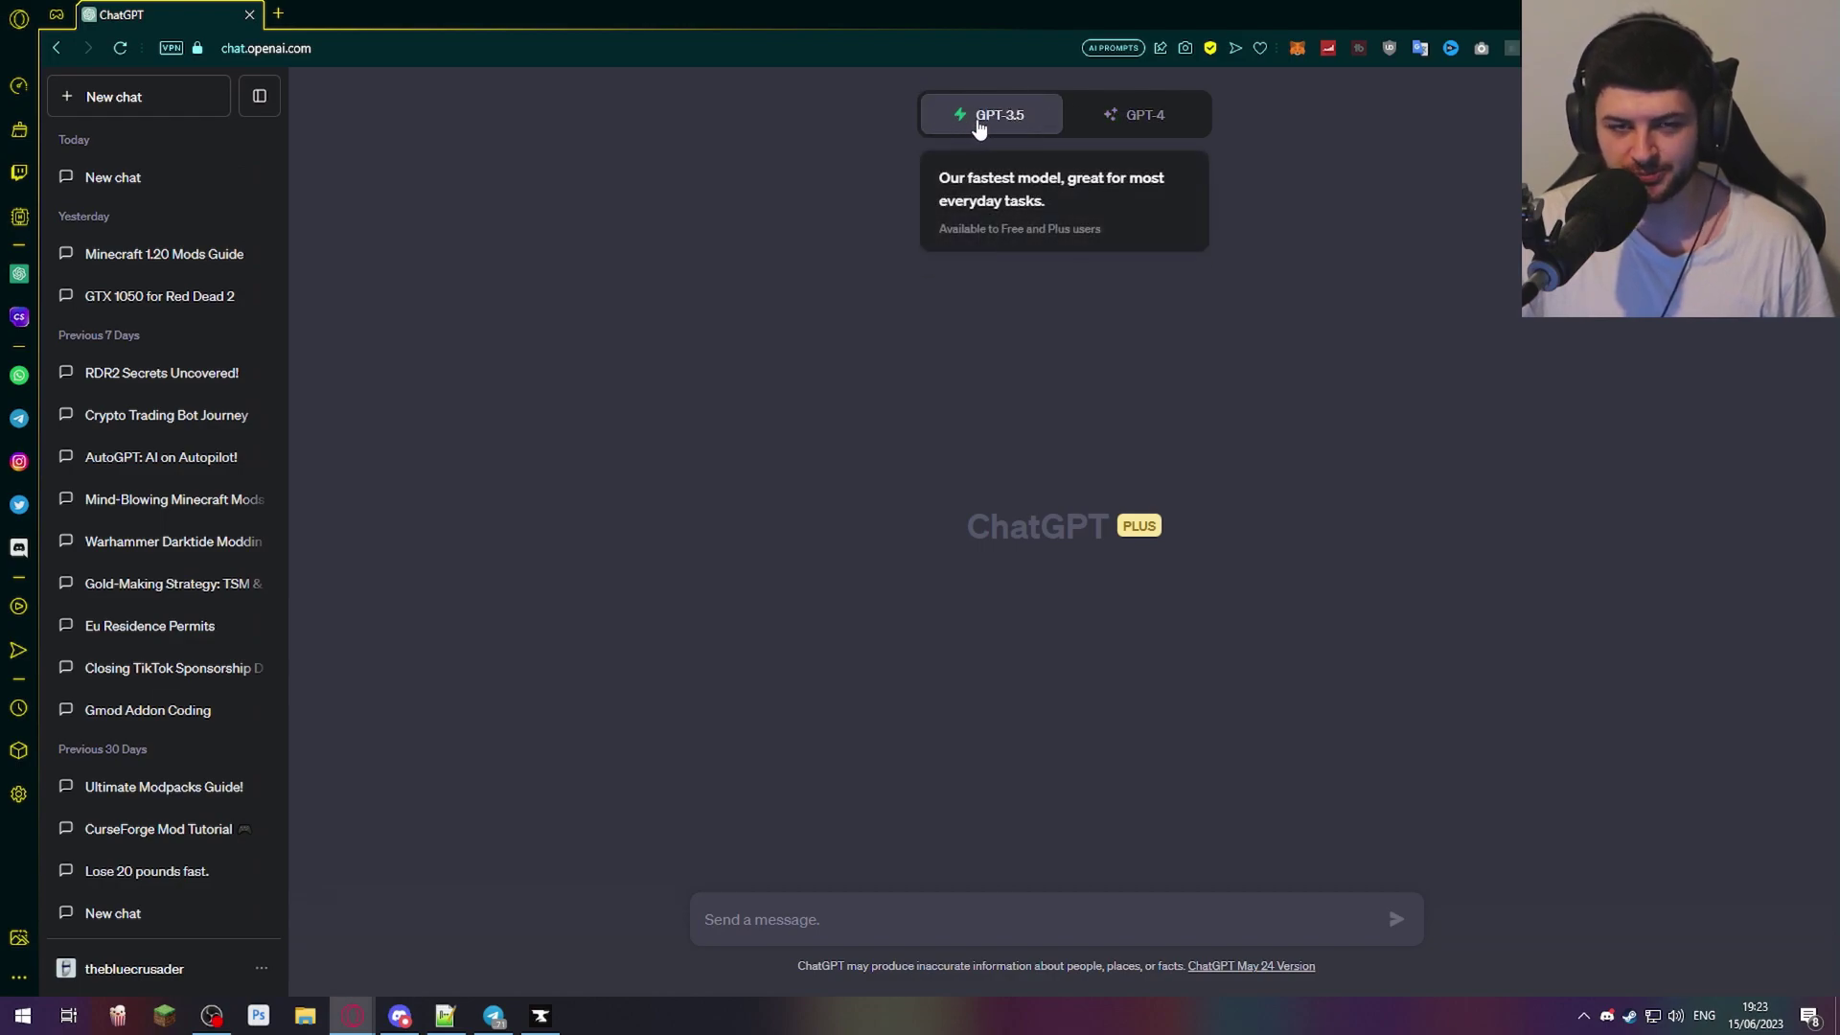
Step: Switch the empty new chat to GPT-4, which is capped at 25 messages every 3 hours
left_click(1138, 115)
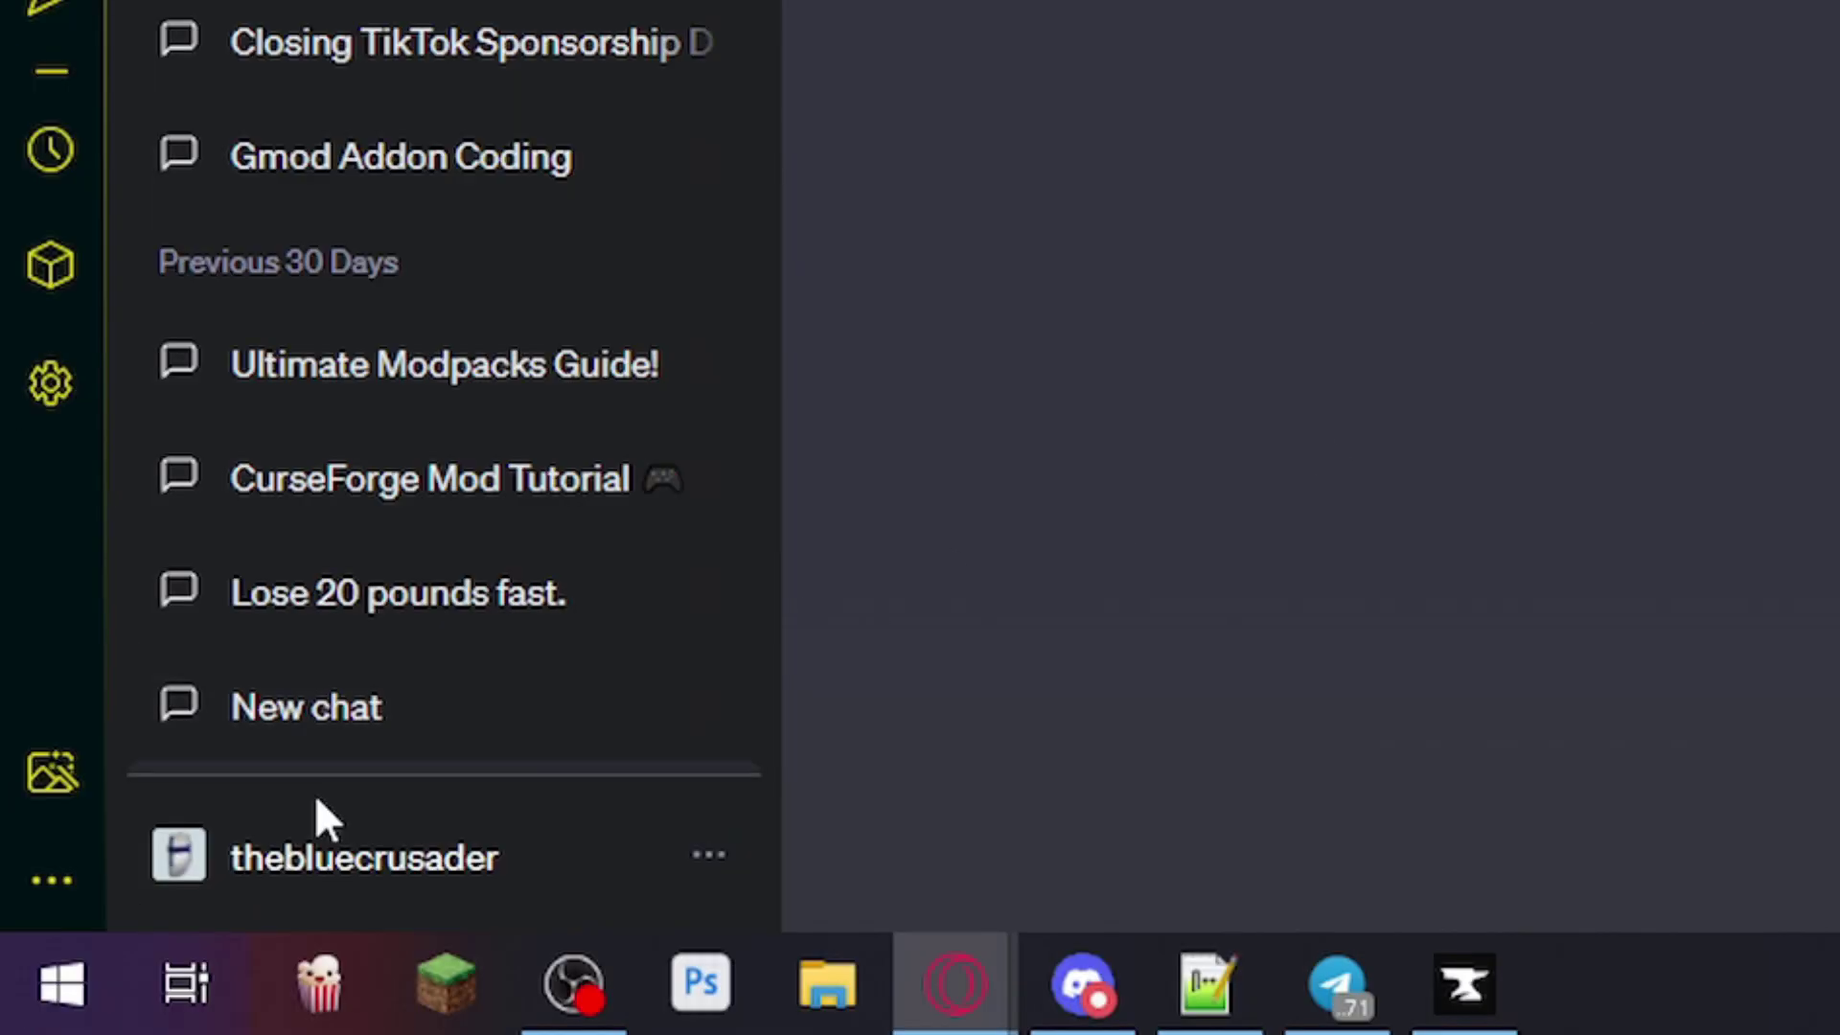
Step: Open Settings from the account menu and go to the Data controls section
left_click(677, 865)
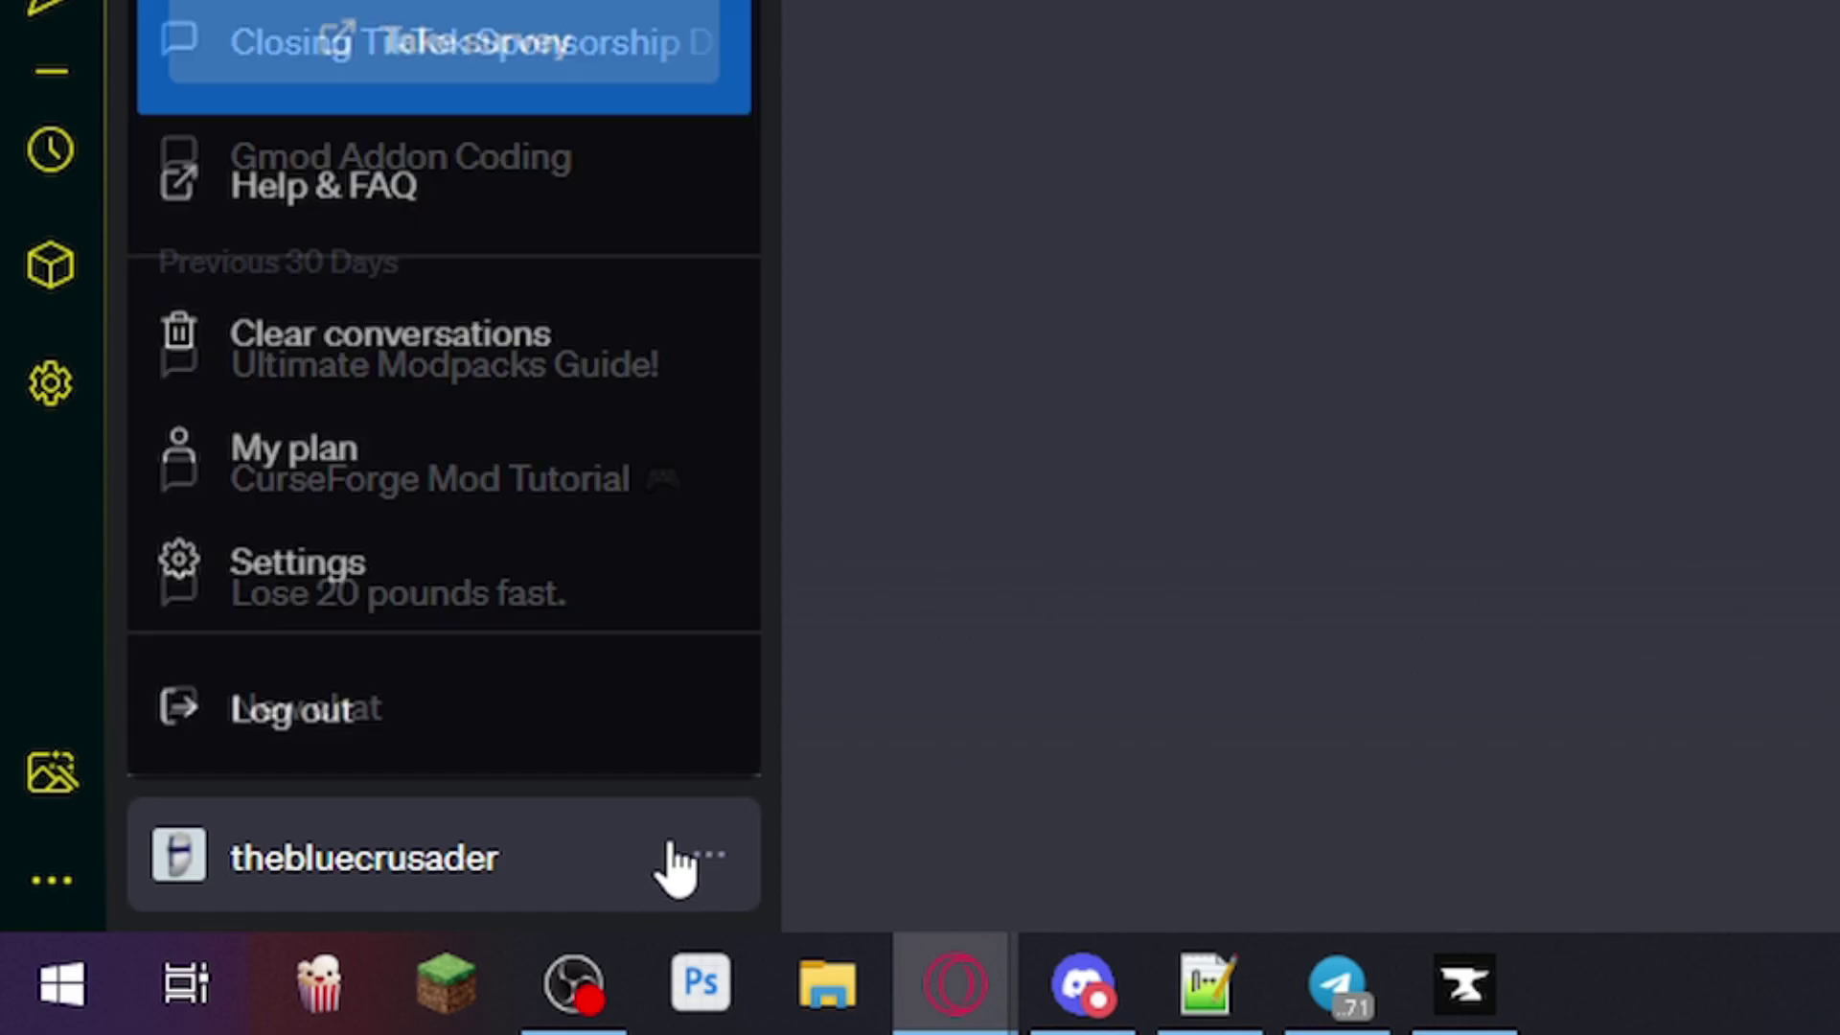
left_click(479, 599)
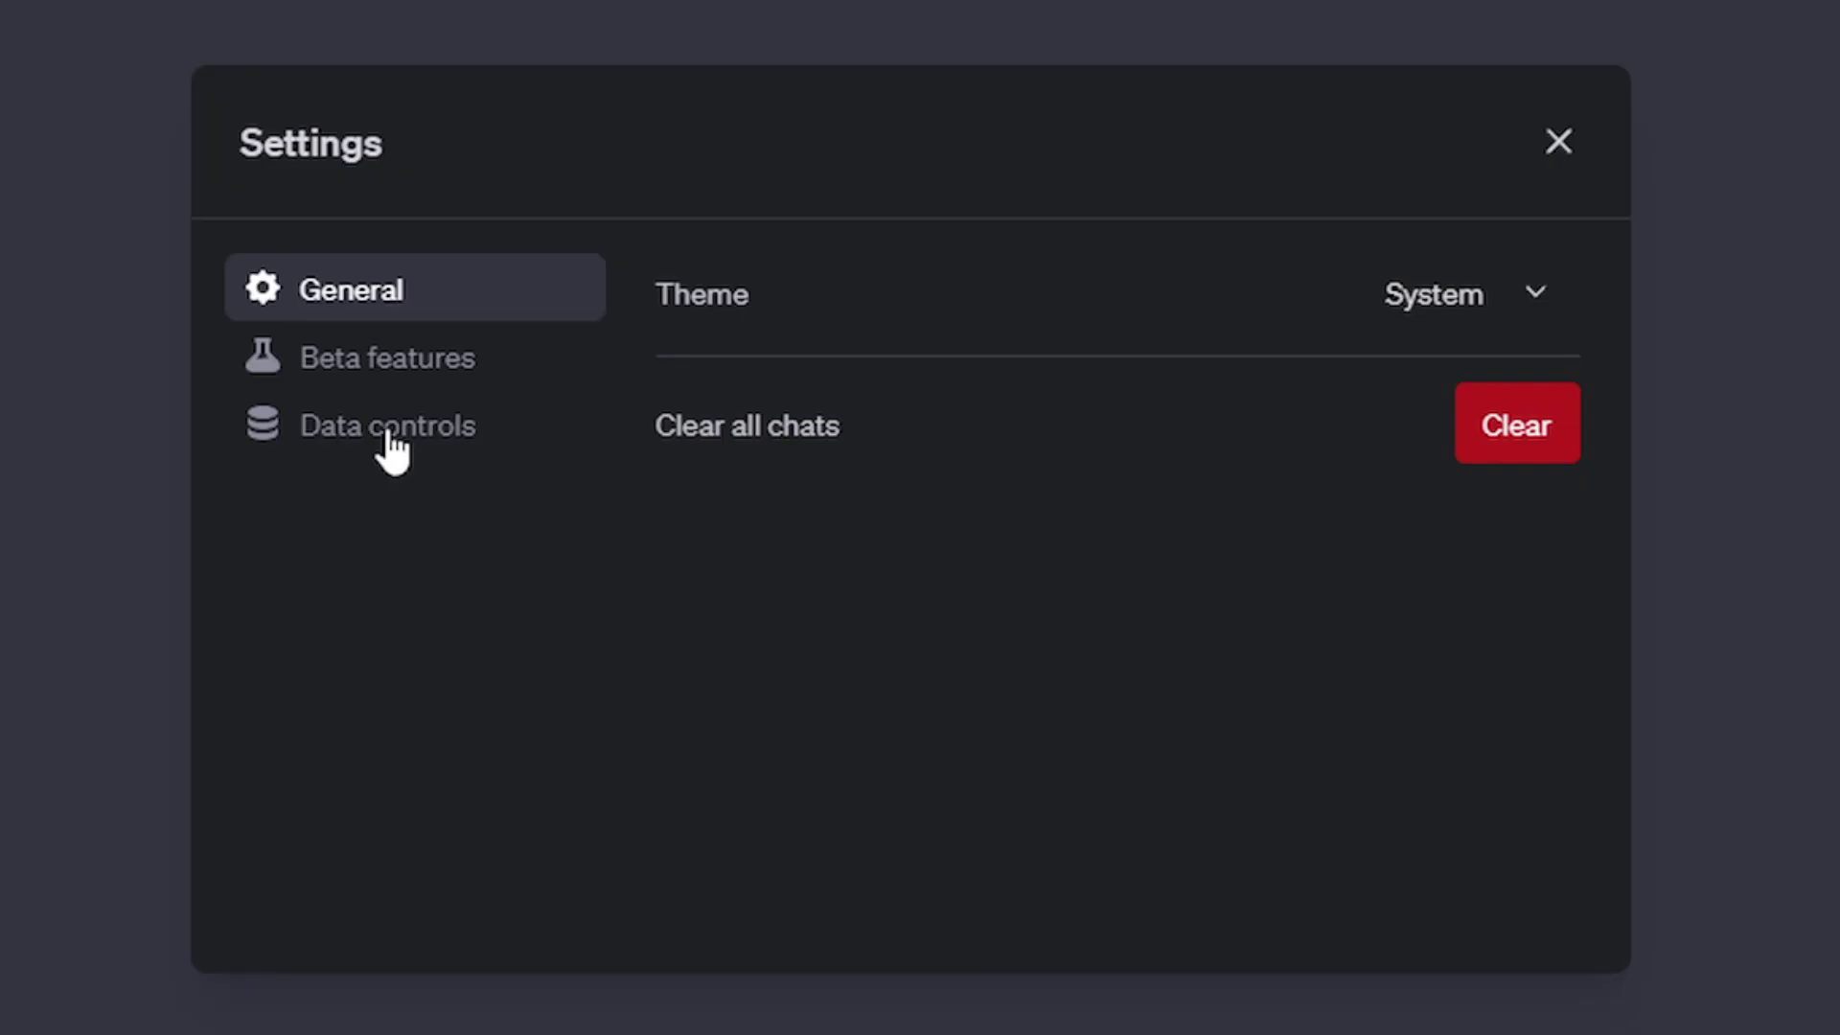
left_click(390, 441)
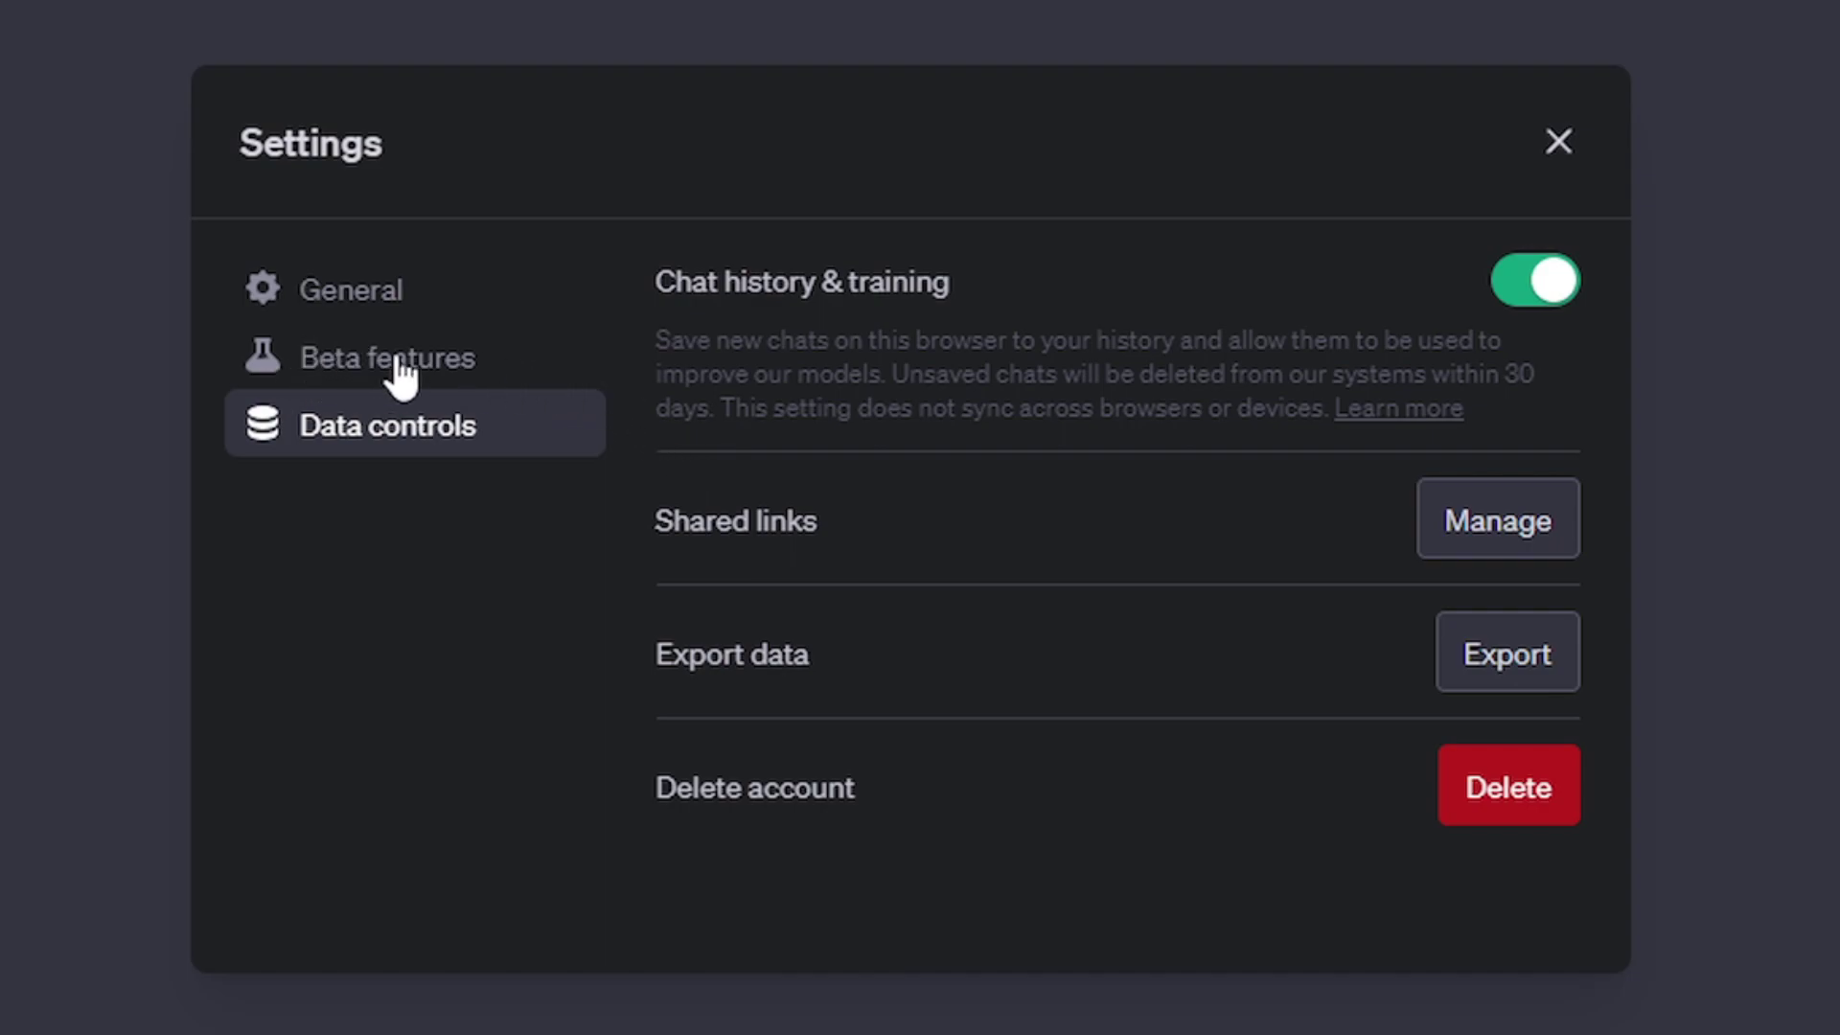
Step: Enable the Plugins and Browse with Bing beta features, then close Settings
left_click(400, 369)
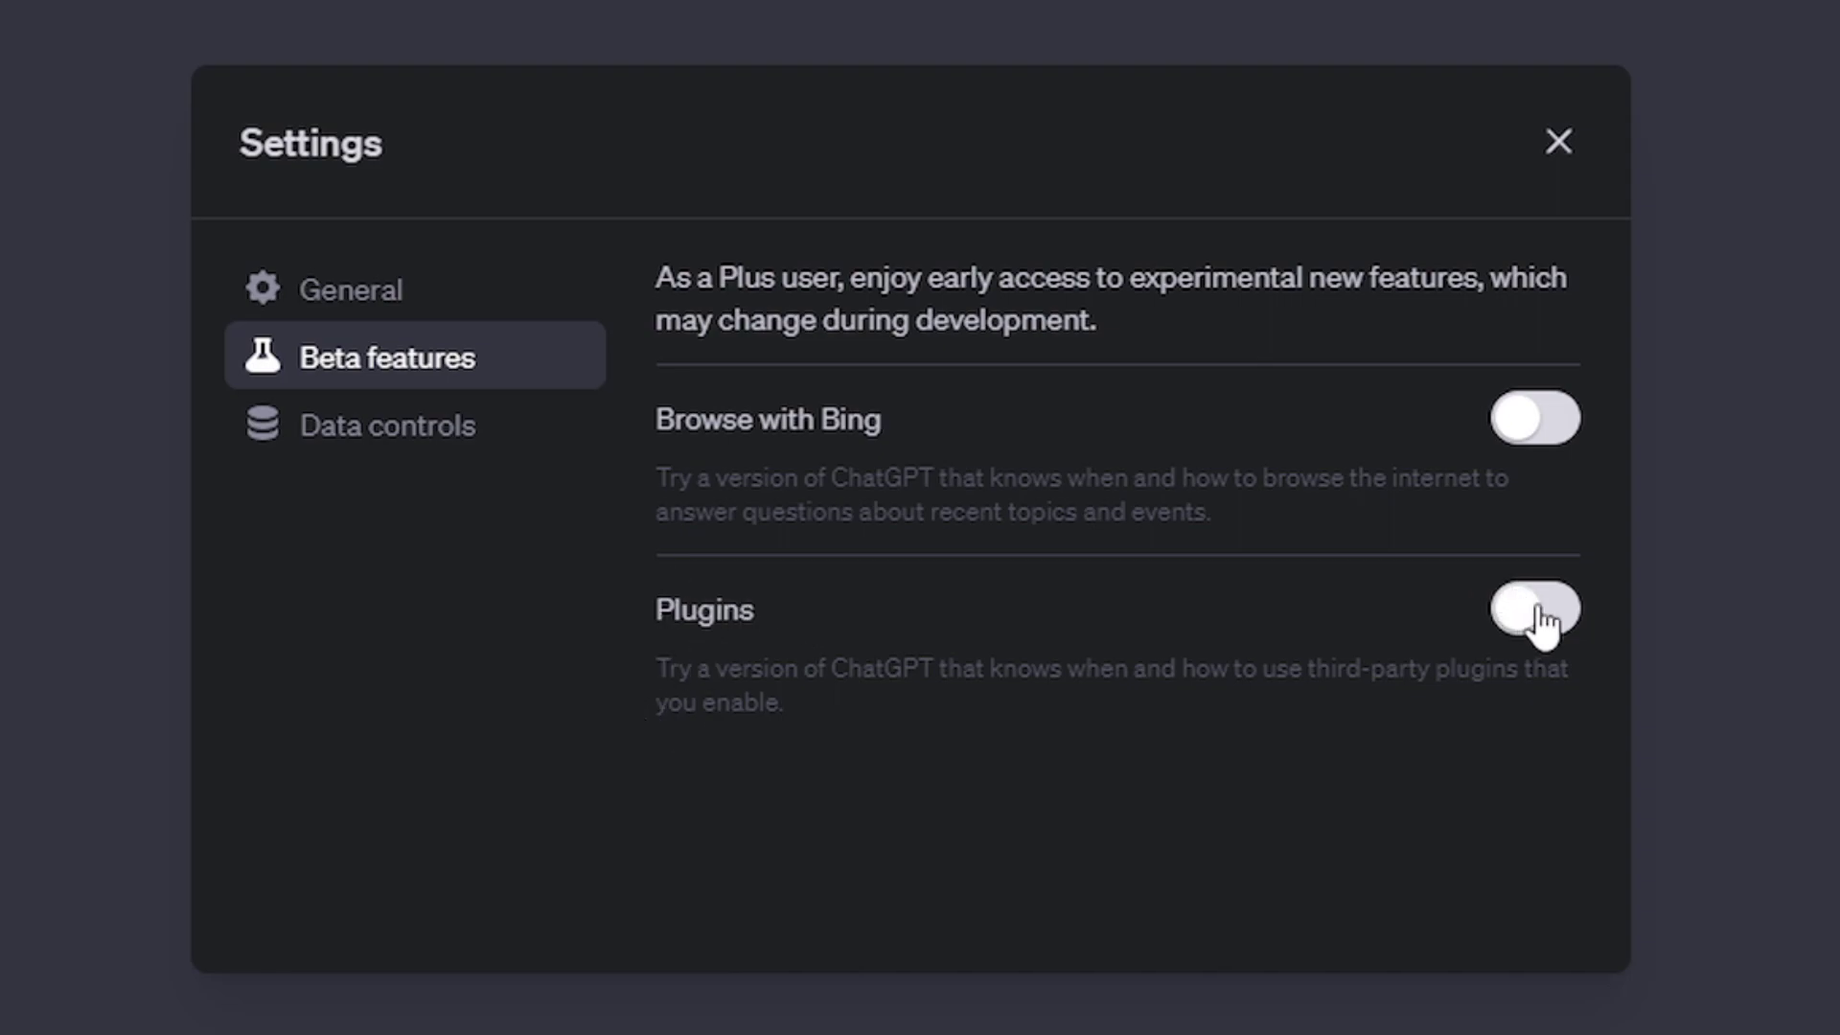
left_click(1537, 610)
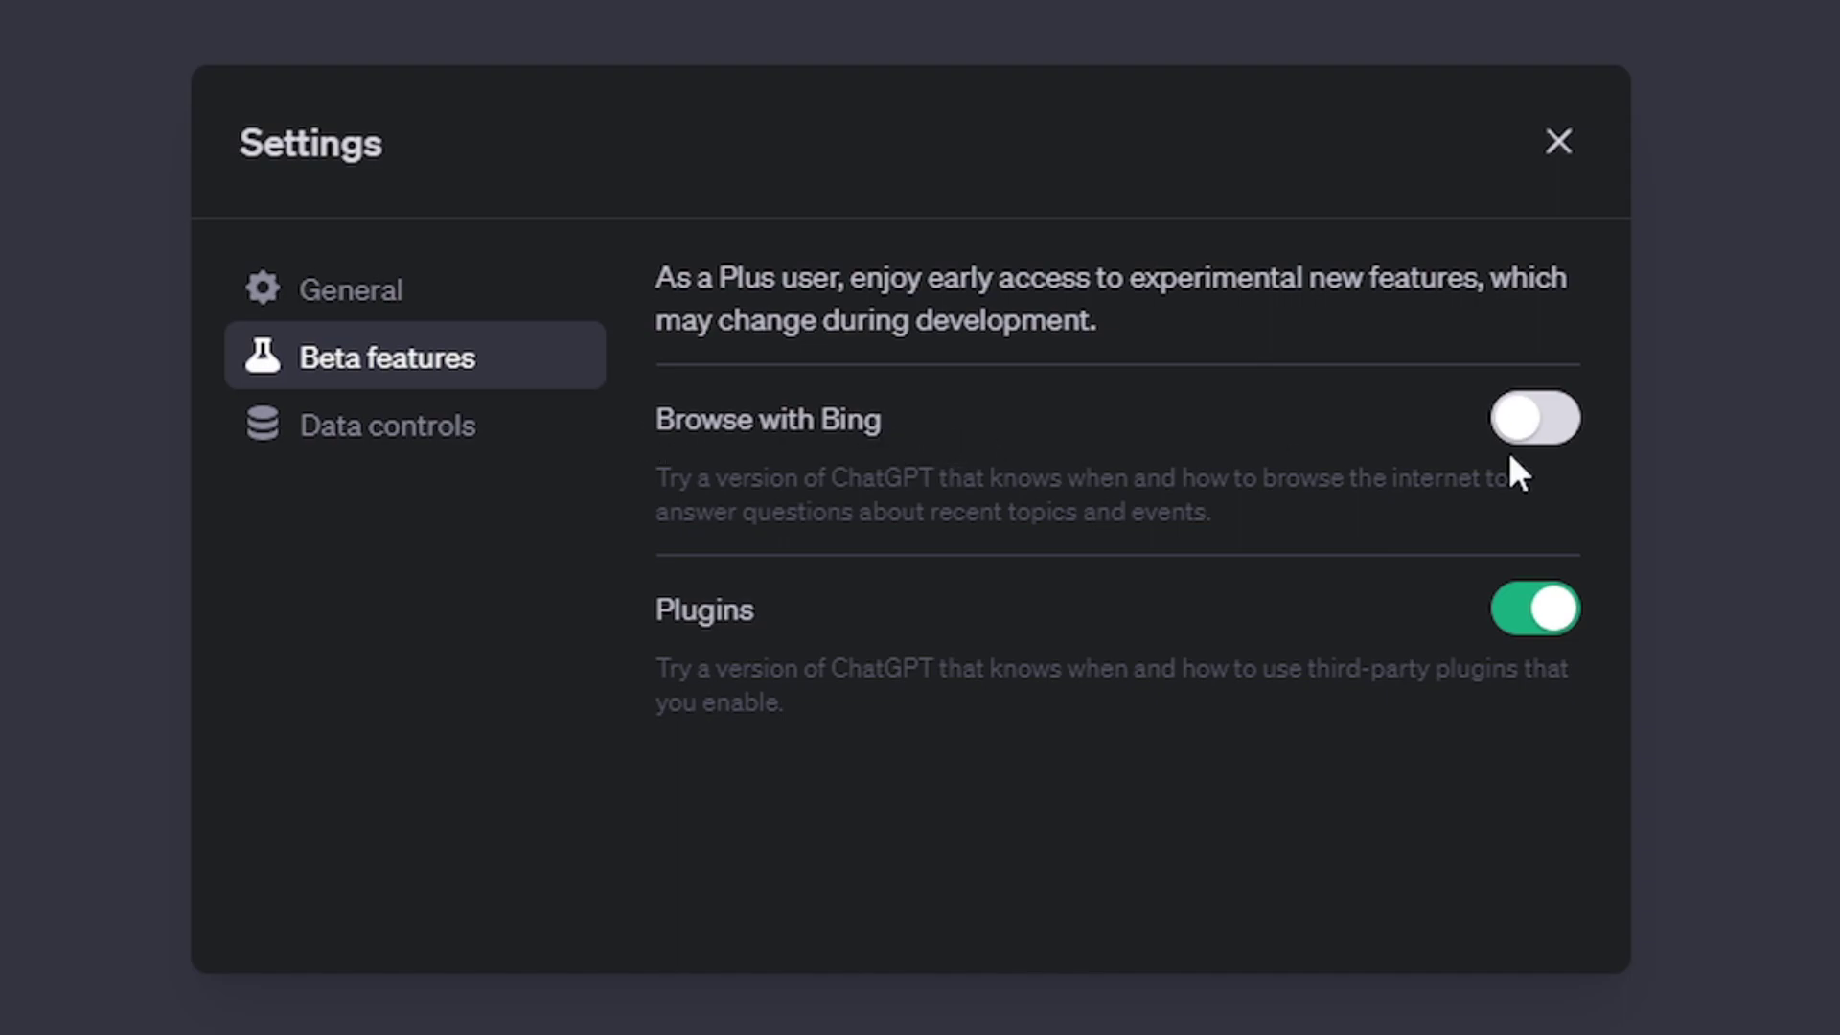
left_click(1541, 431)
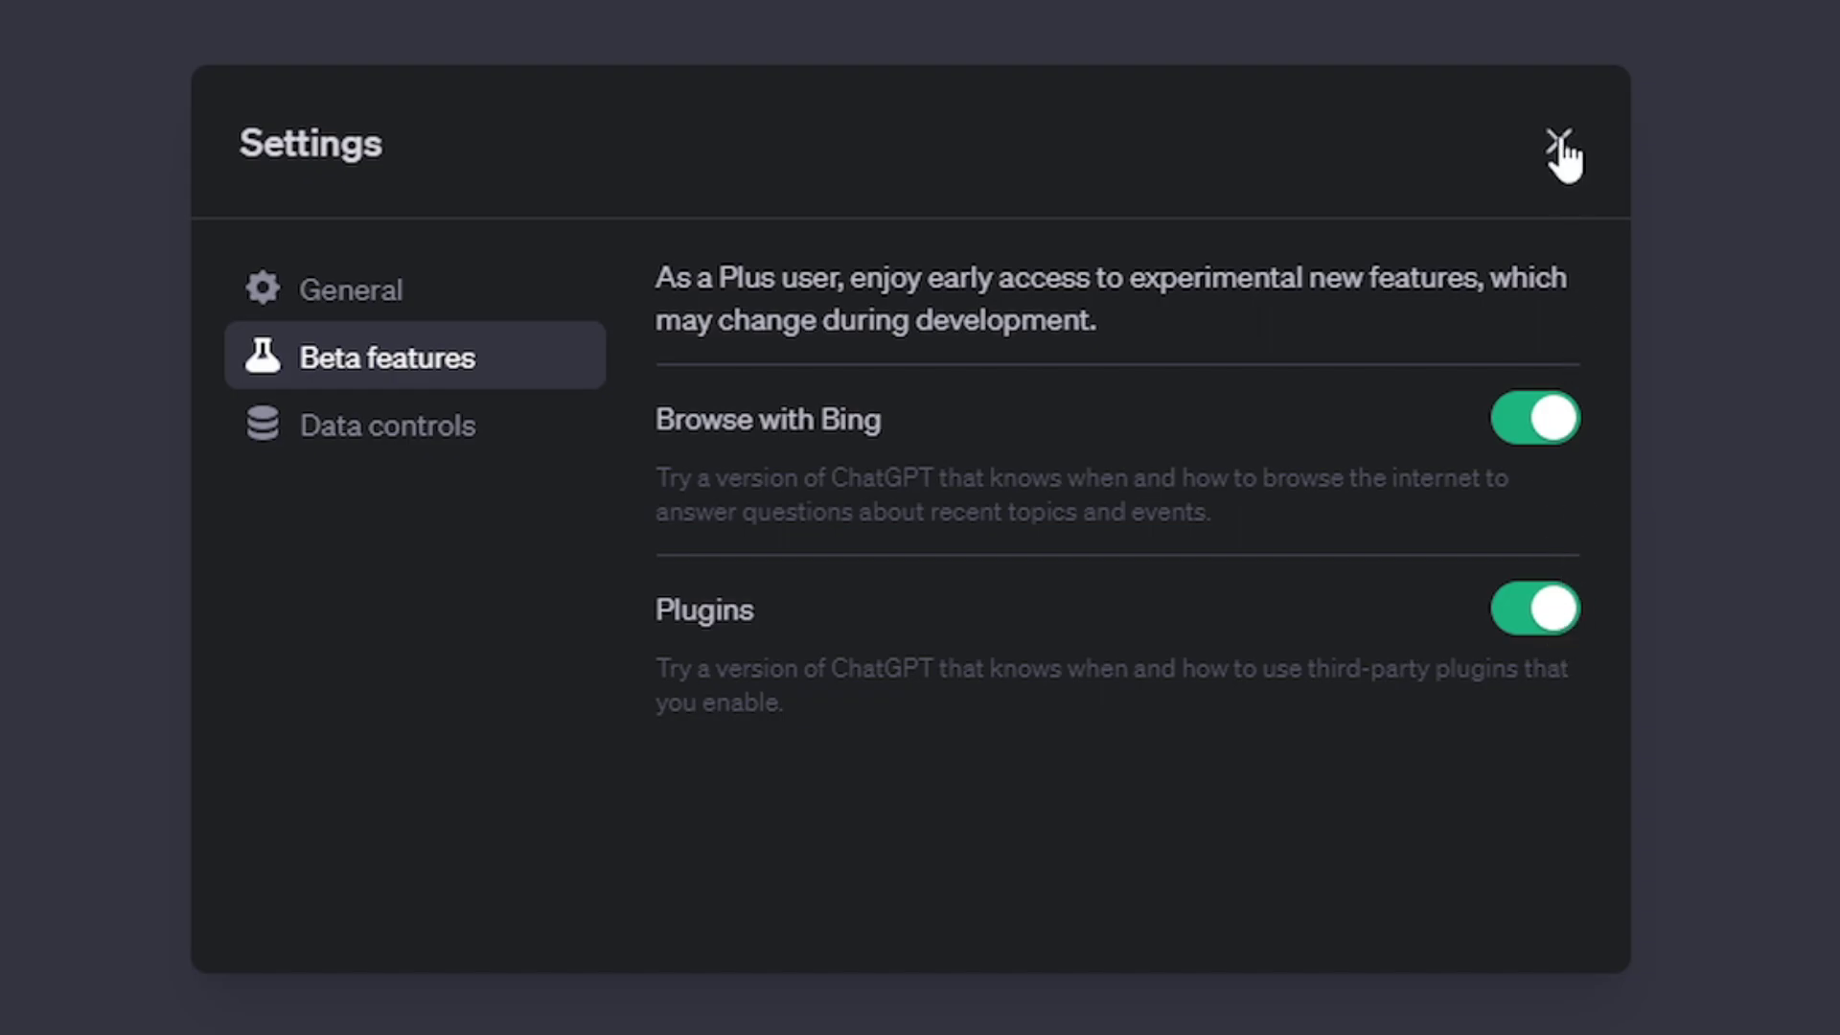
left_click(1559, 145)
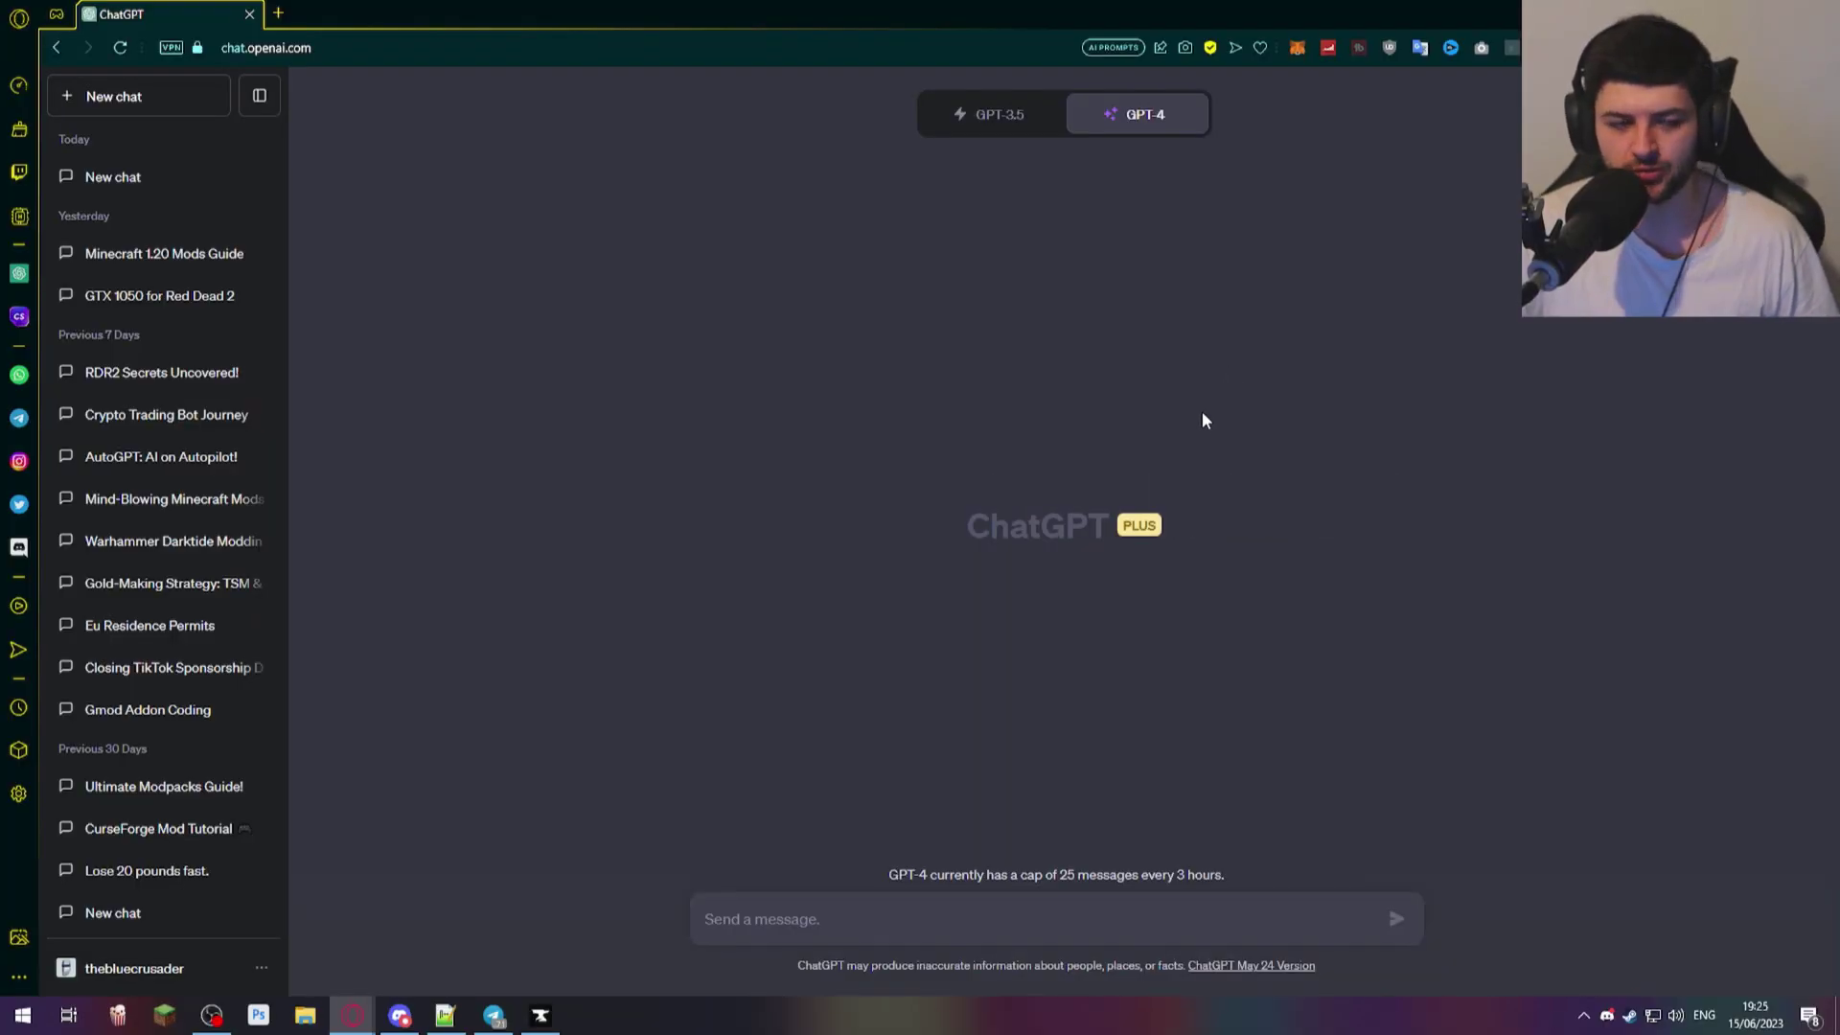
Step: Set GPT-4 to Plugins Beta and open the plugin list showing 0/3 enabled
mouse_move(1132, 115)
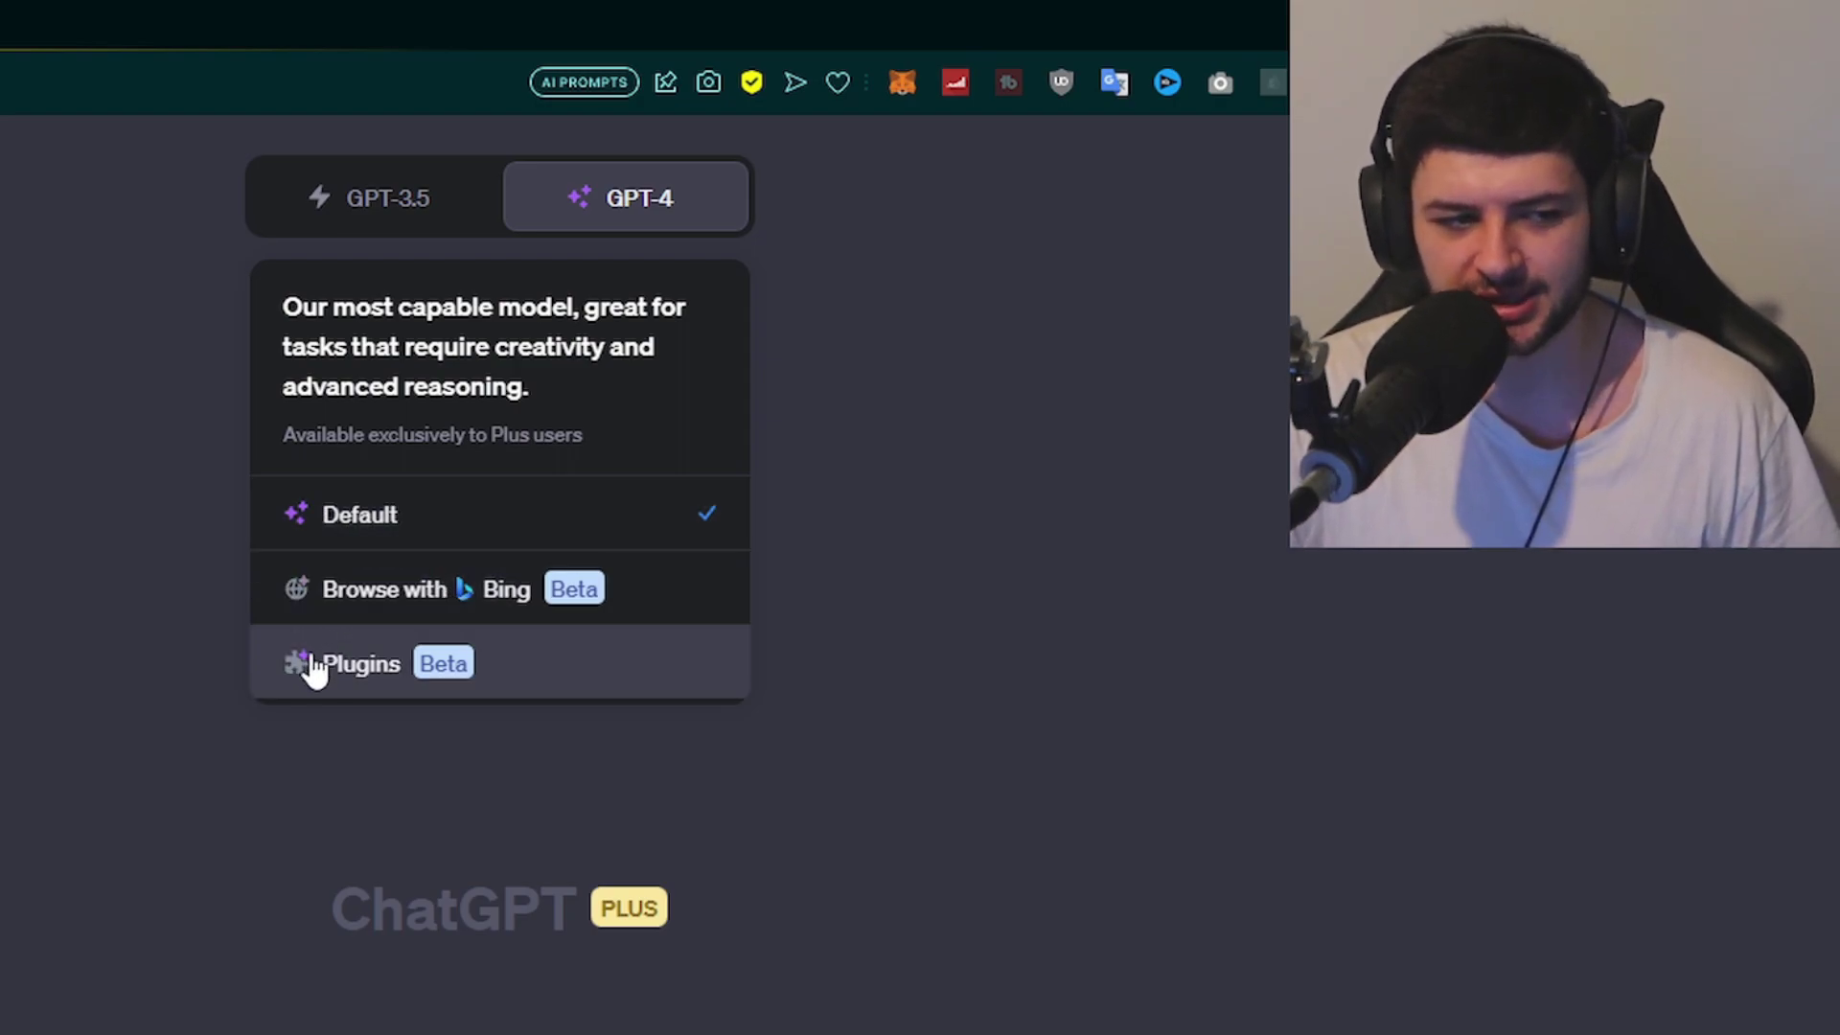
left_click(347, 661)
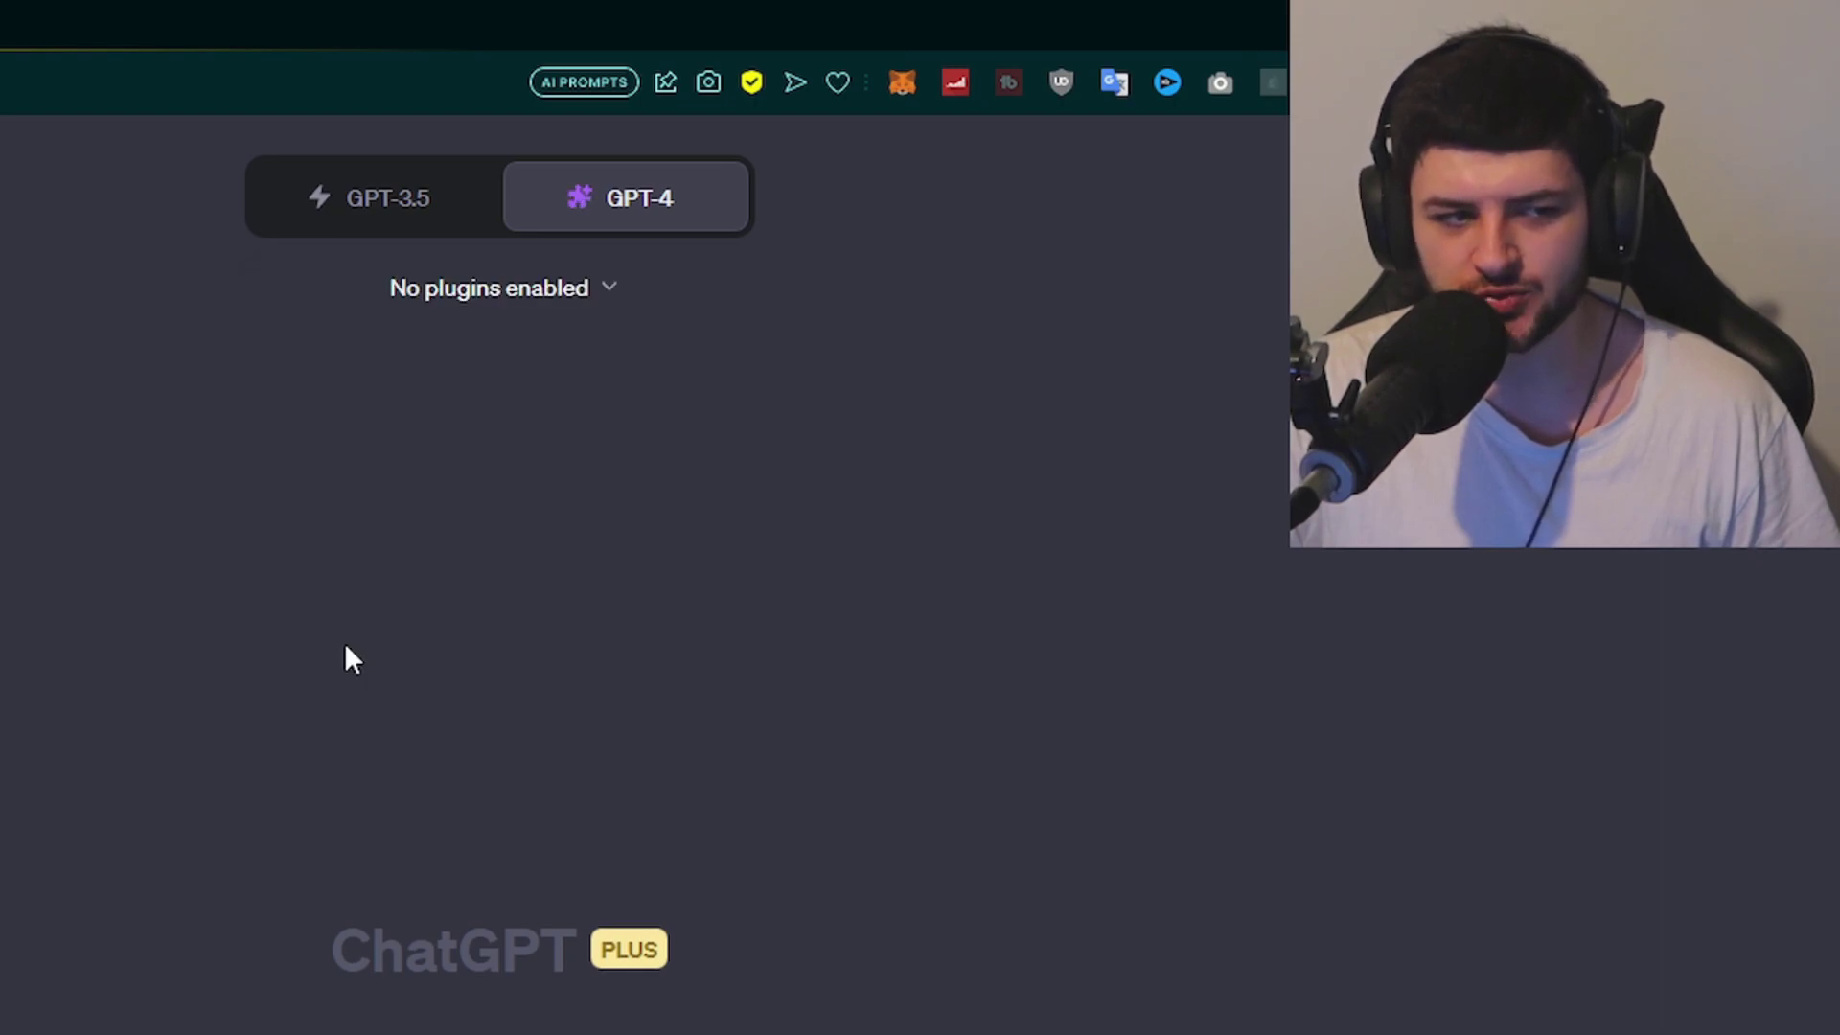
left_click(522, 293)
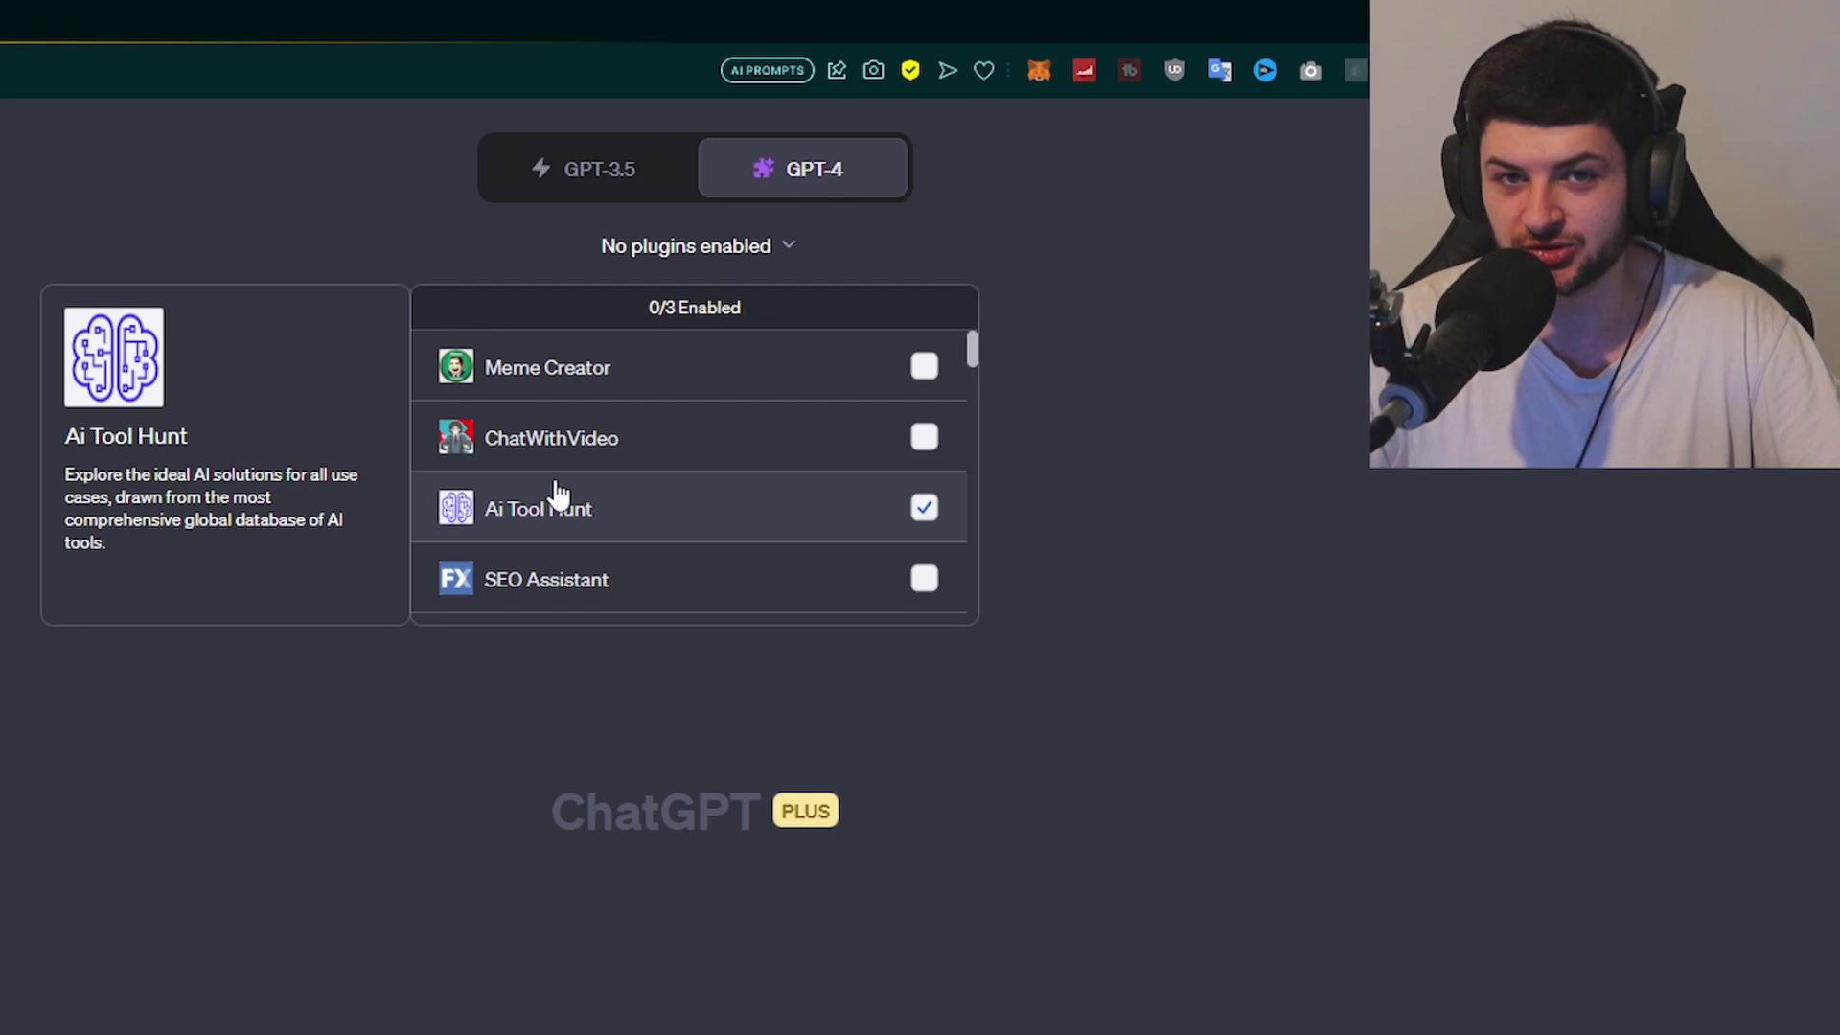
scroll(559, 494, "down", 2)
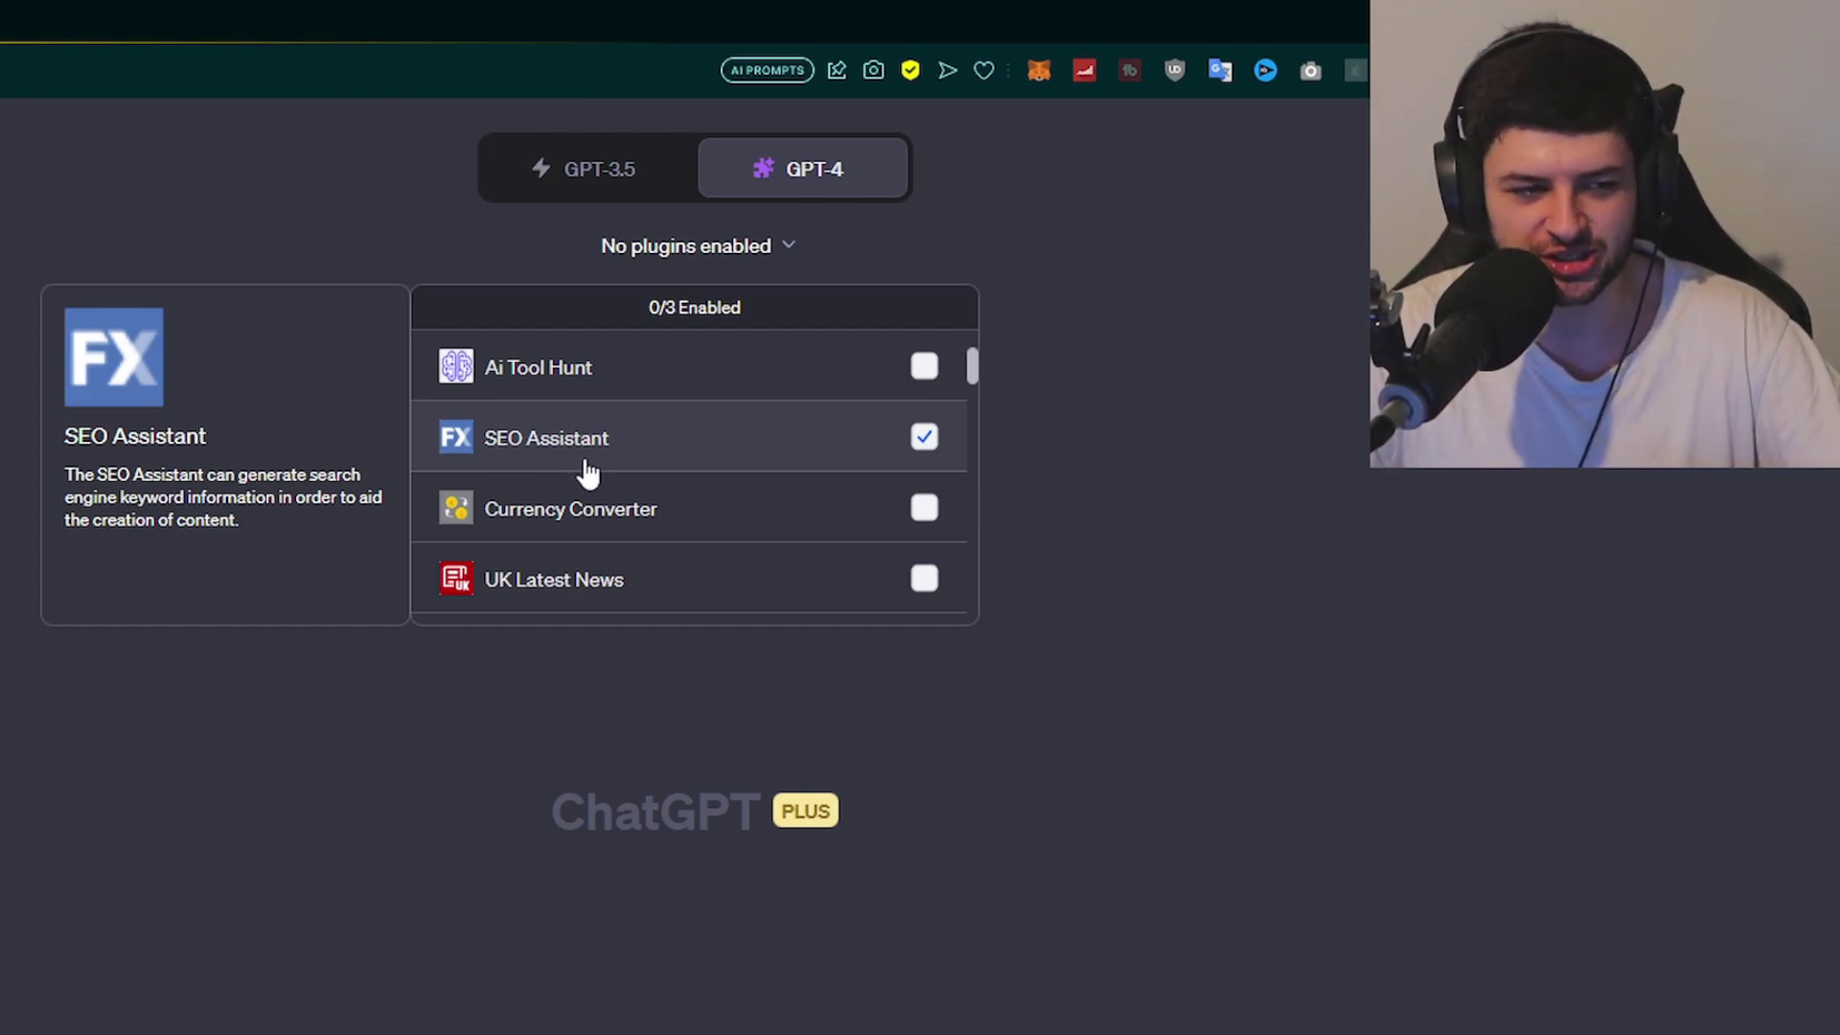
scroll(575, 451, "down", 2)
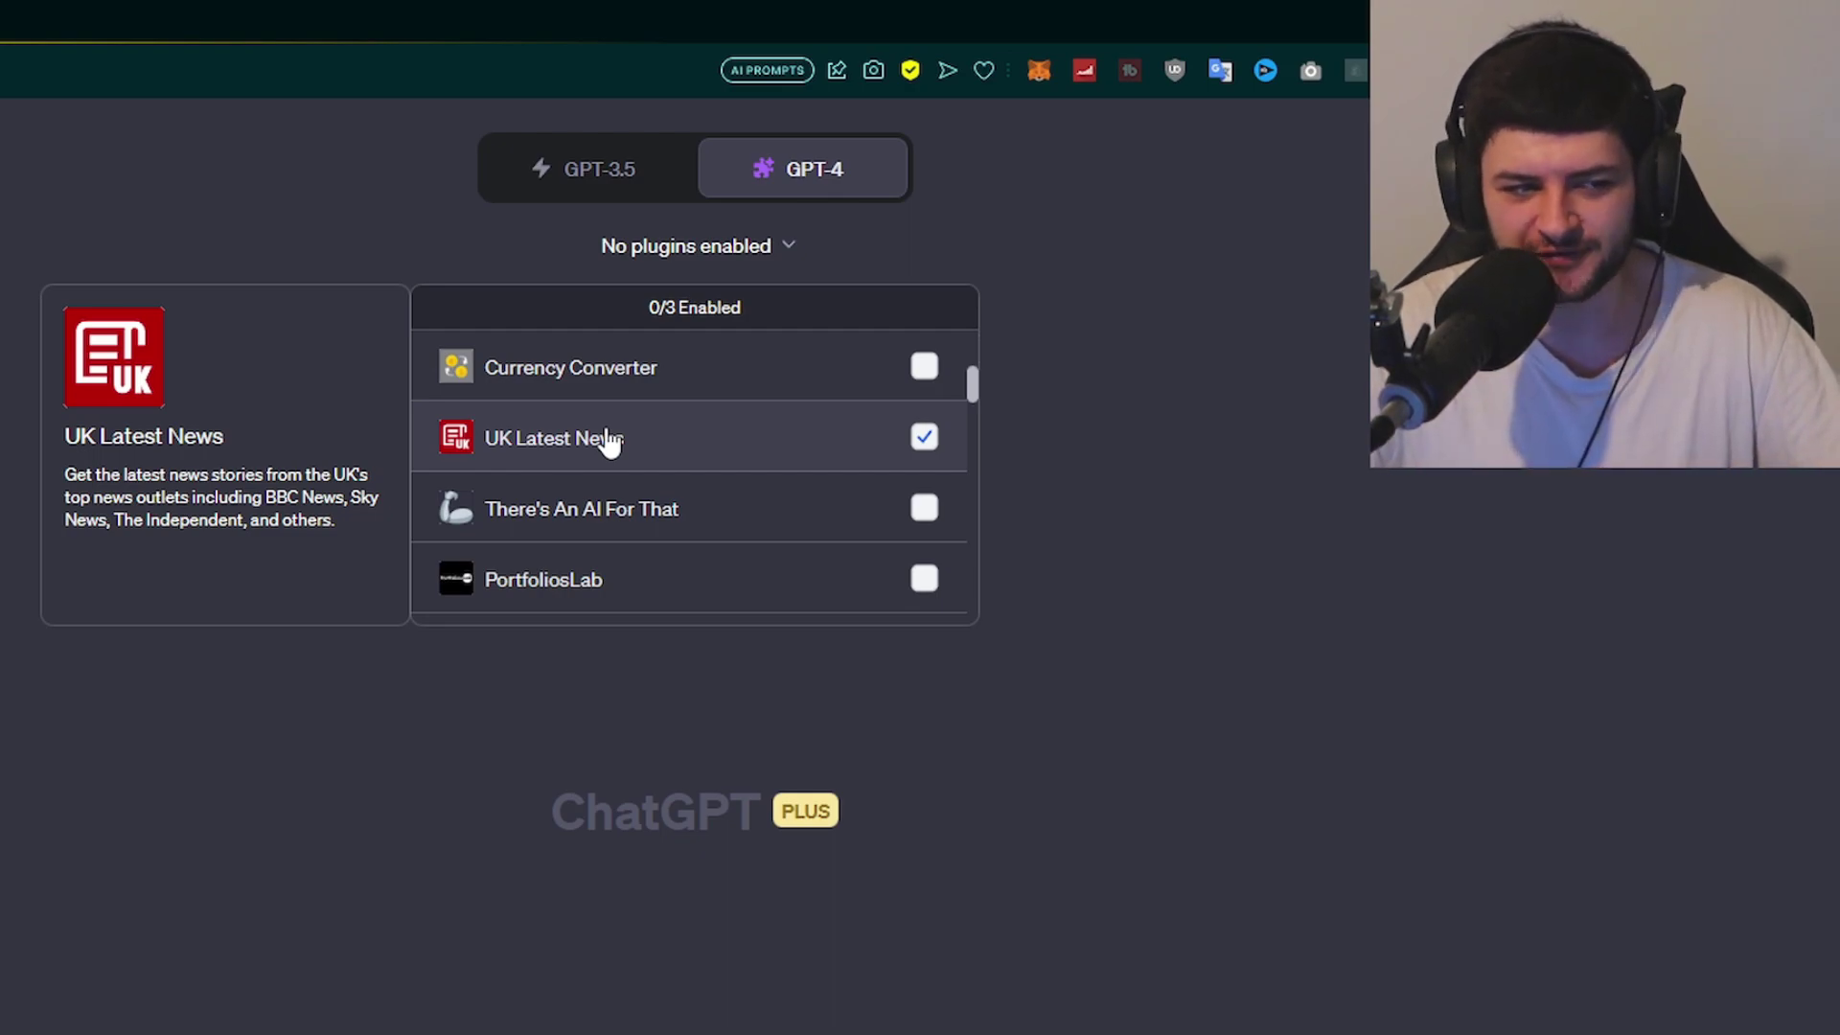
left_click(486, 501)
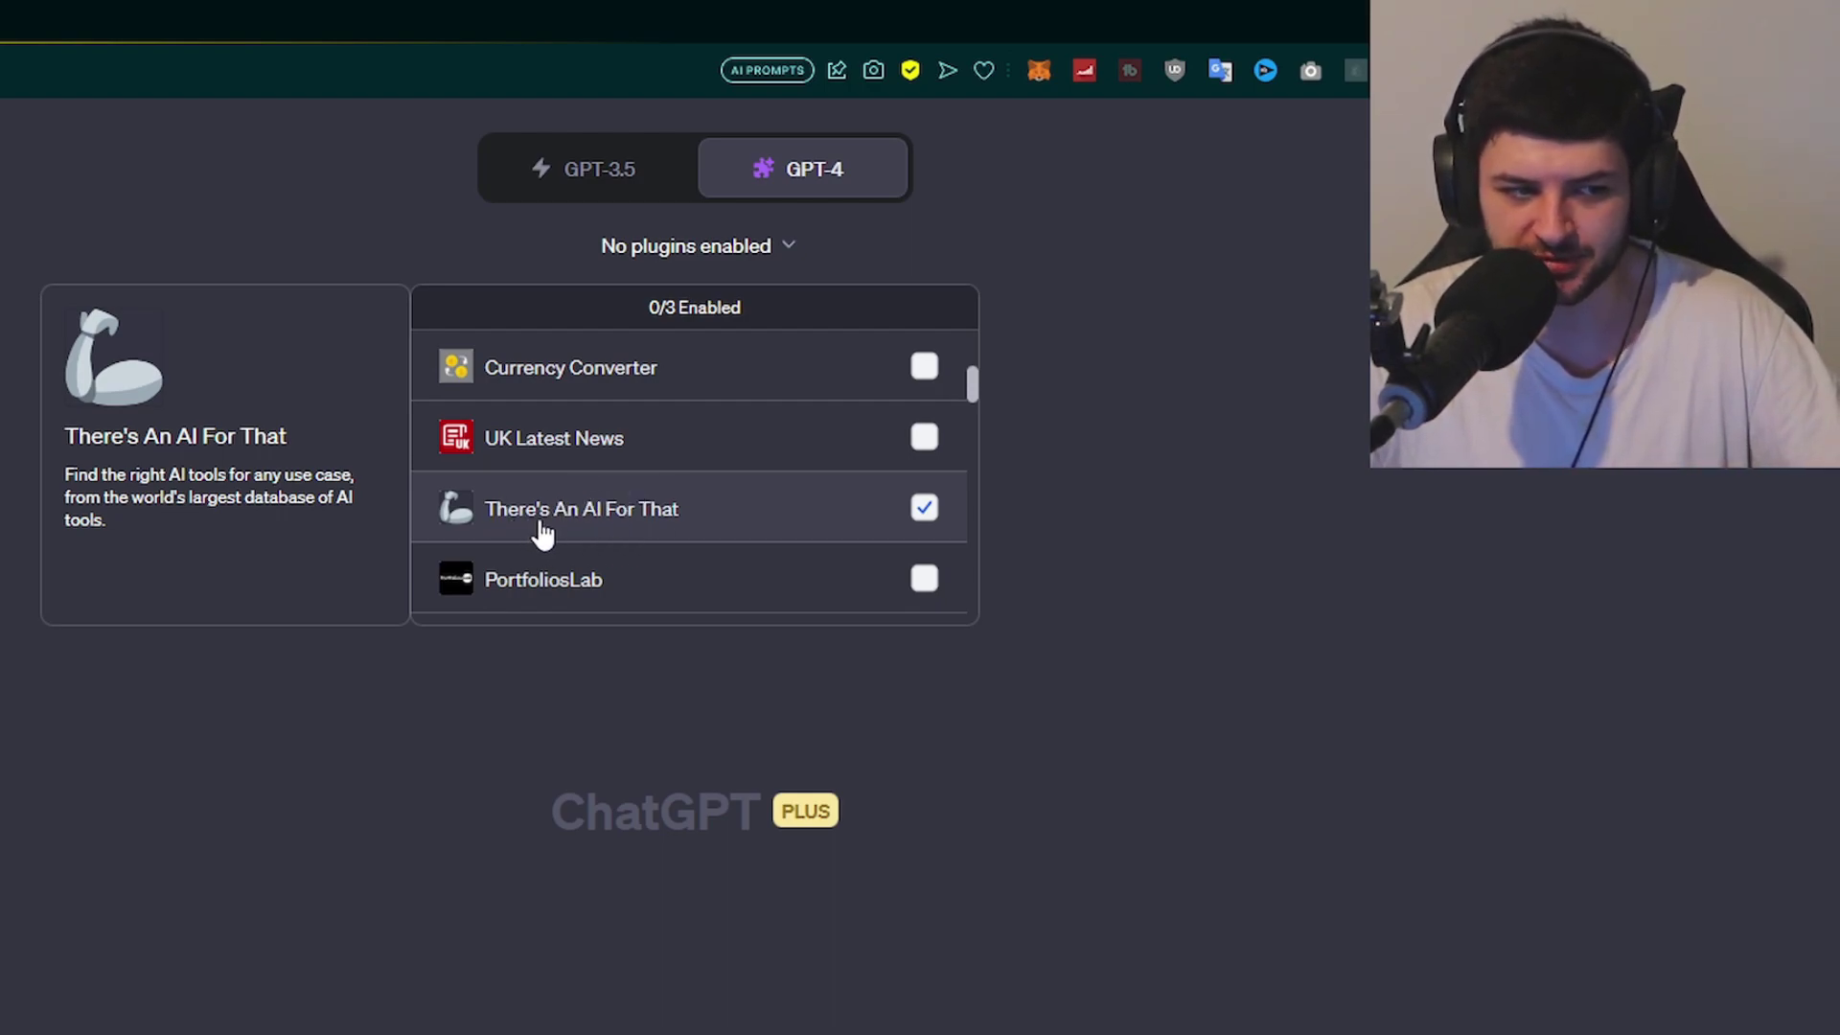
scroll(537, 526, "down", 1)
left_click(575, 460)
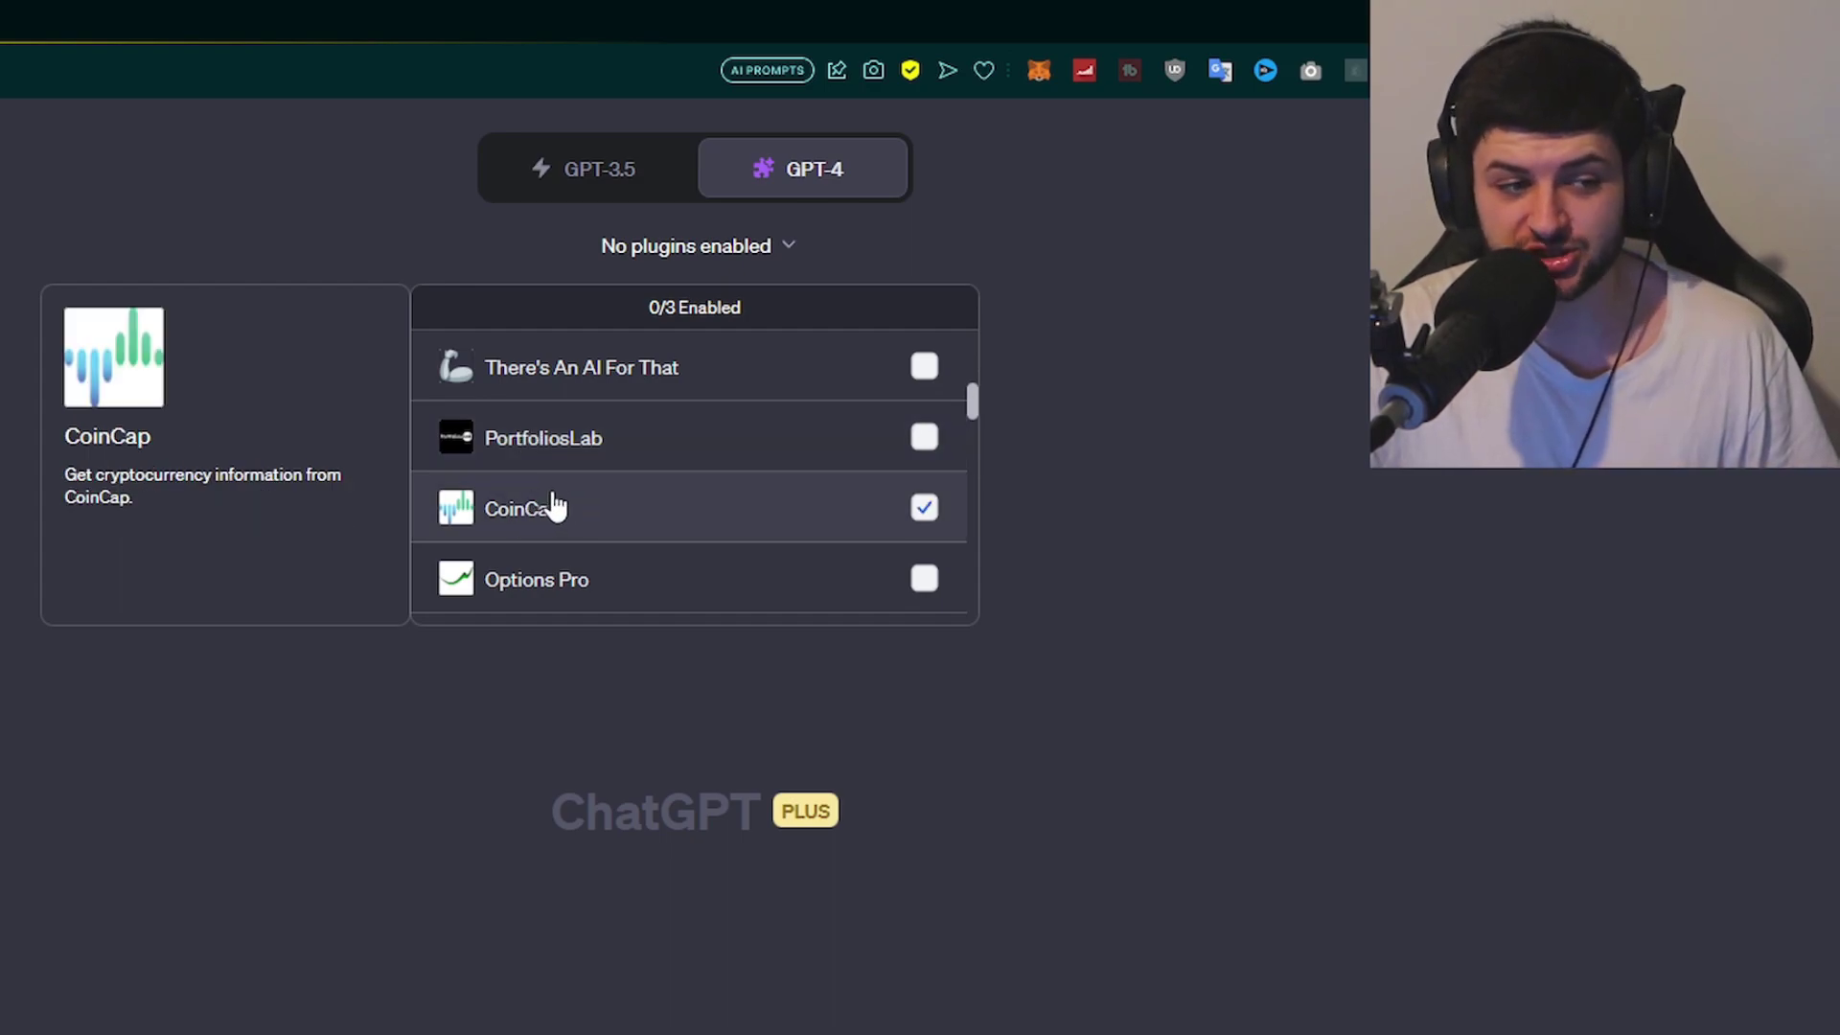
scroll(550, 505, "down", 2)
scroll(565, 474, "down", 2)
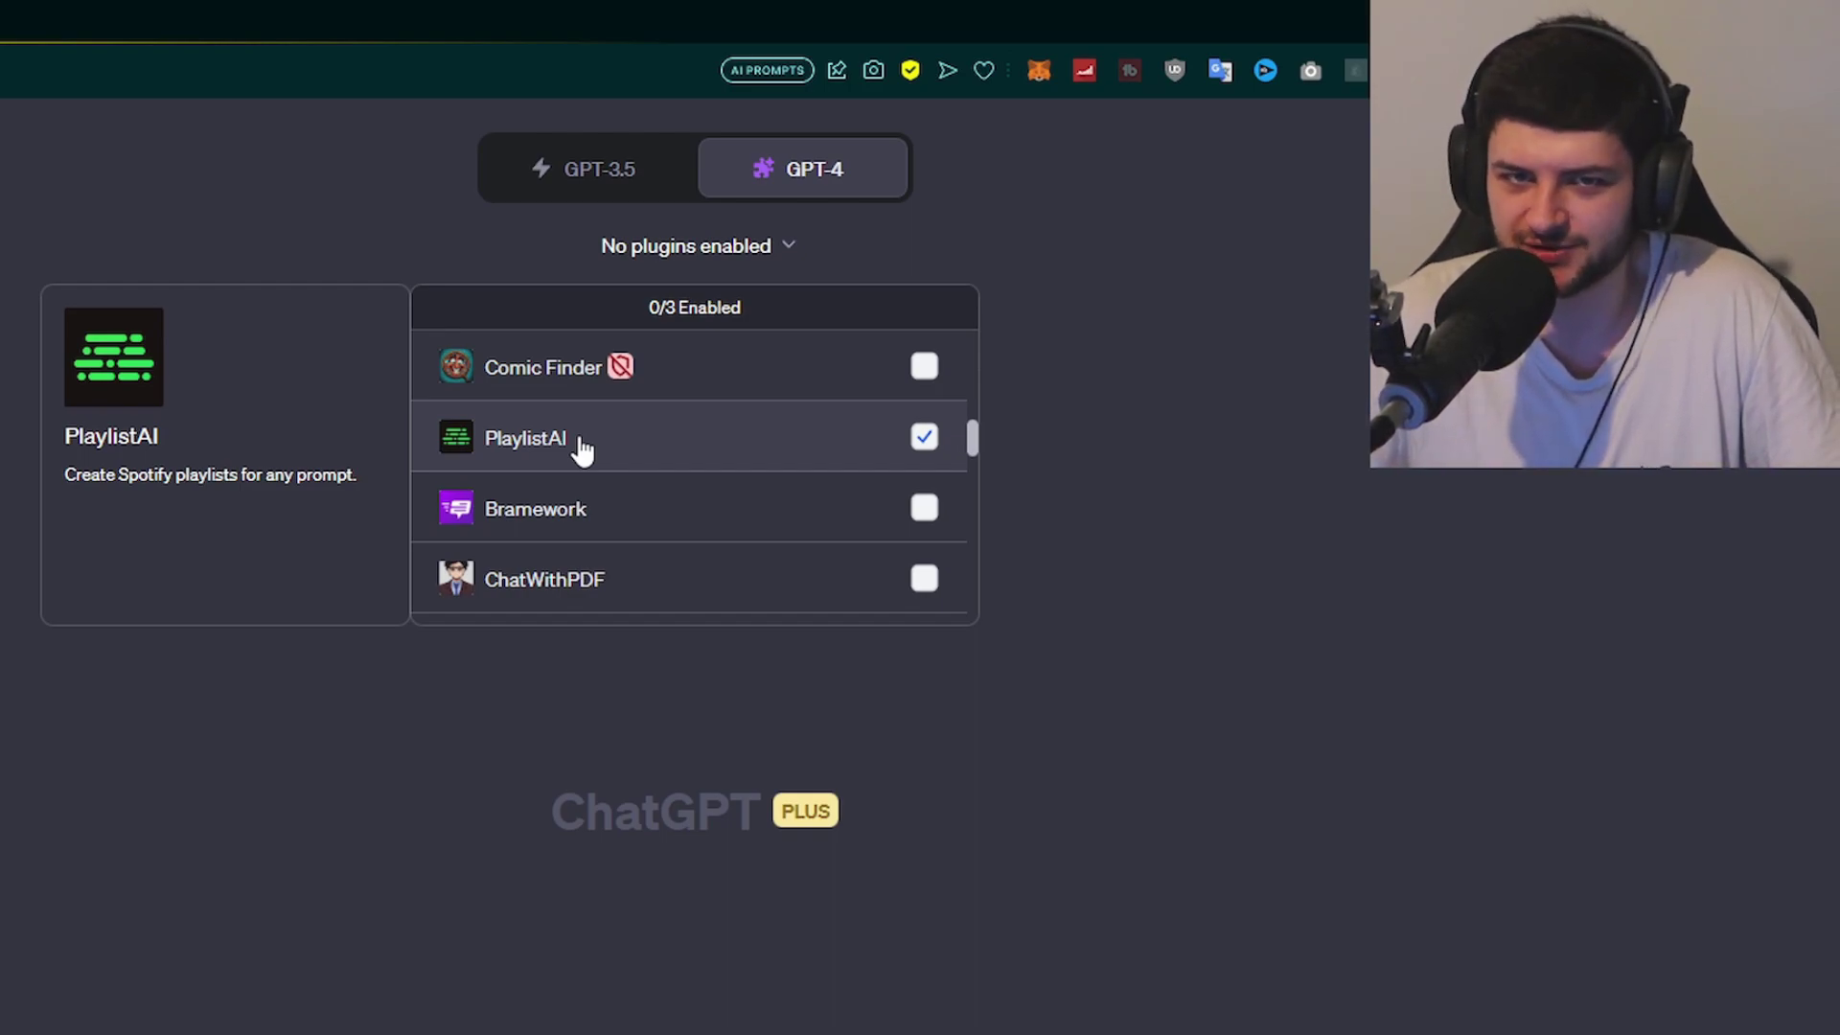
left_click(581, 447)
left_click(645, 583)
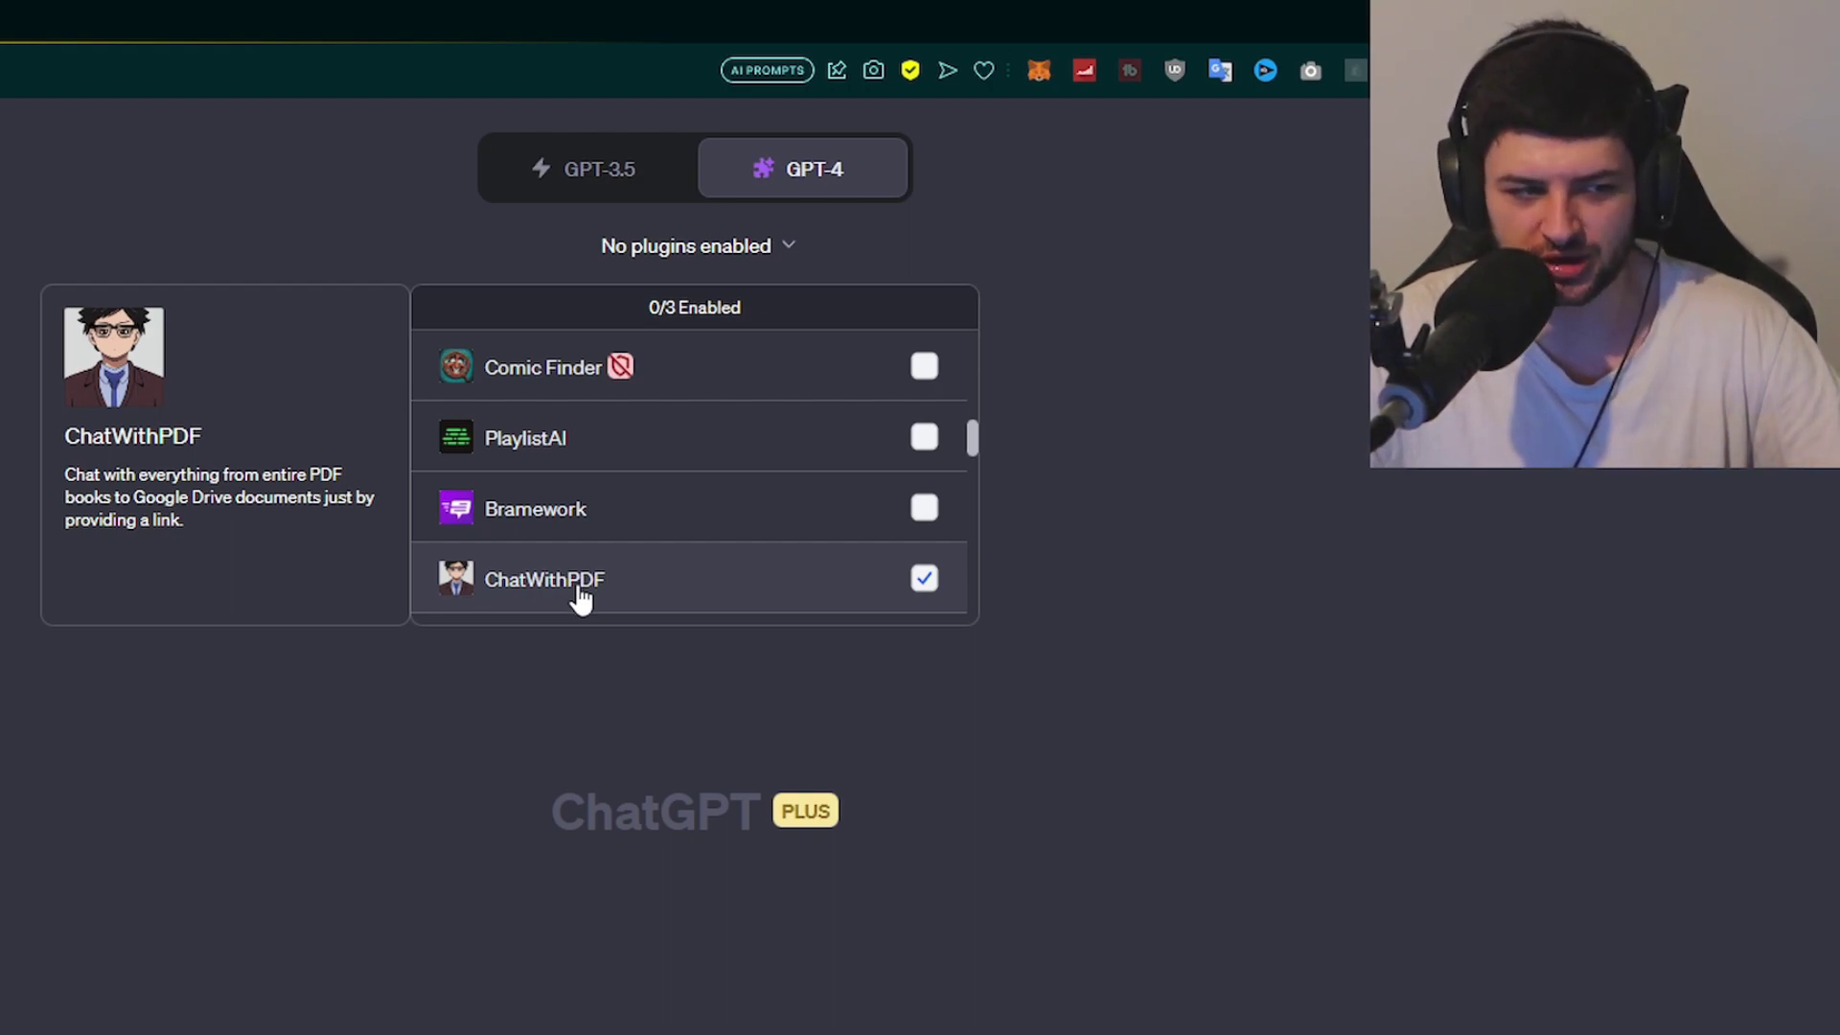
Step: Scroll the plugin list and read the Link Reader plugin description
scroll(571, 599, "down", 2)
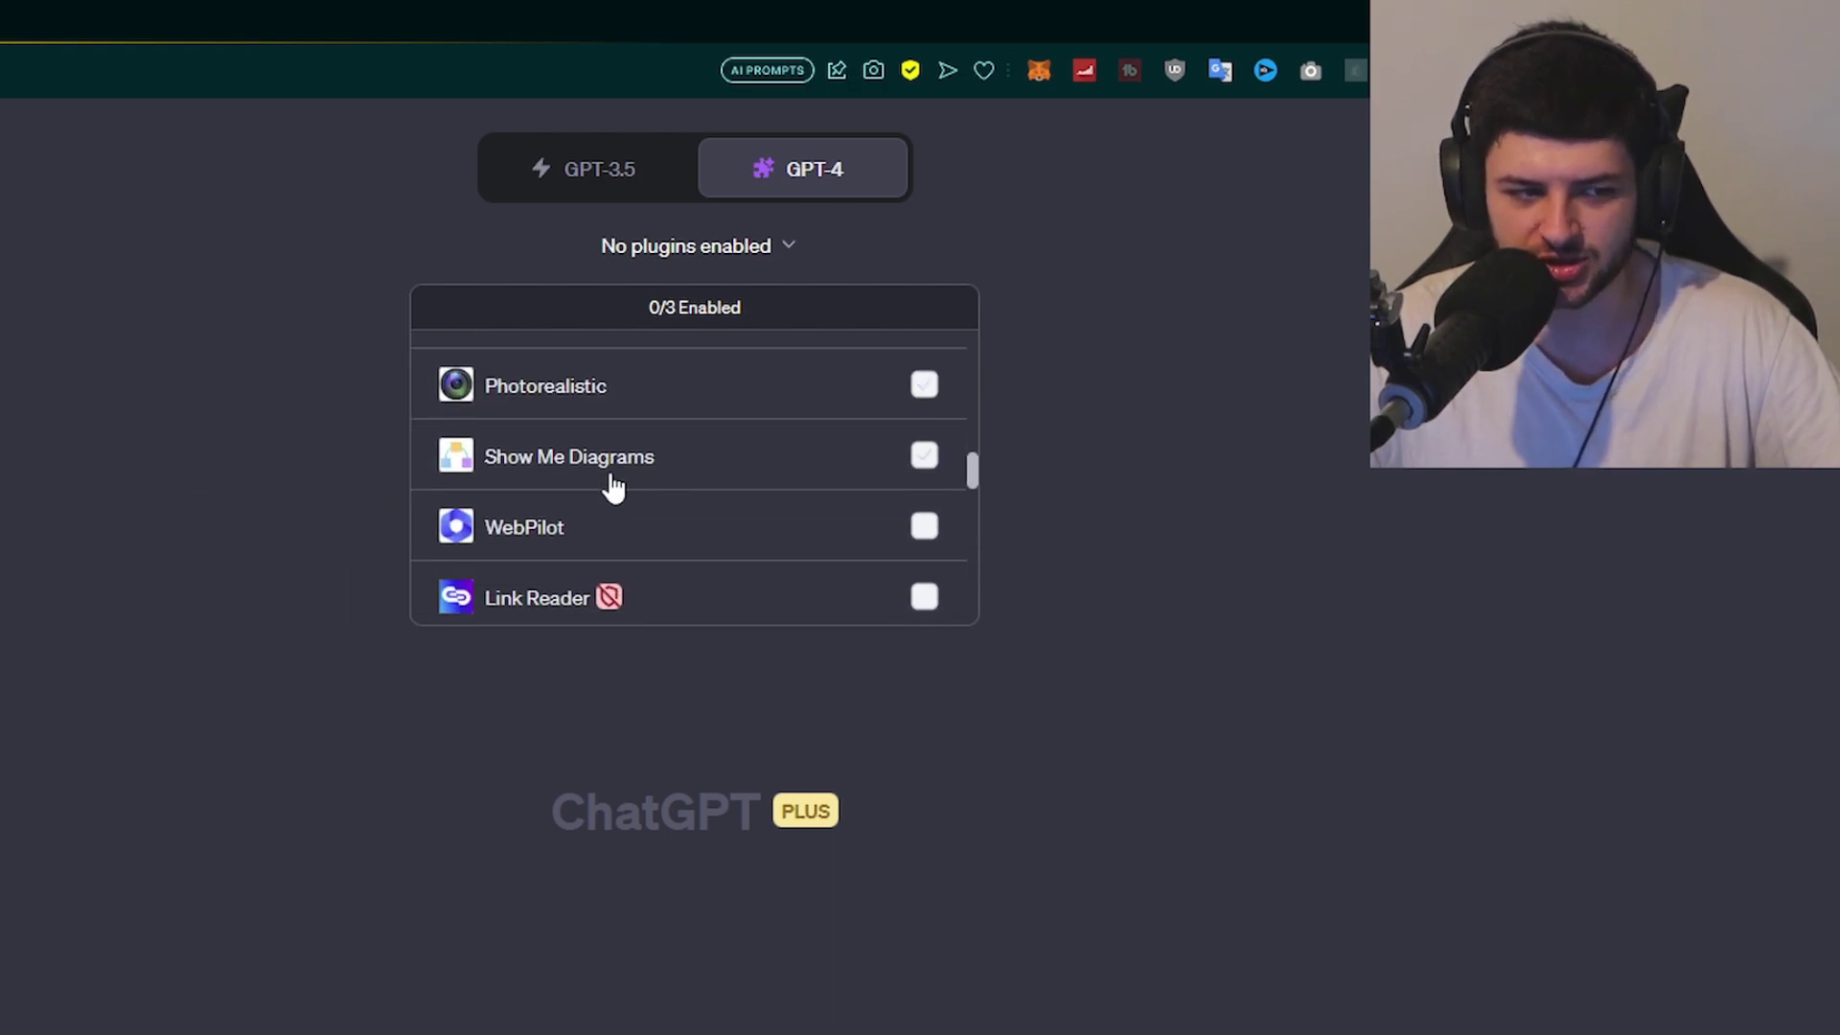
scroll(611, 477, "down", 2)
left_click(665, 467)
mouse_move(632, 455)
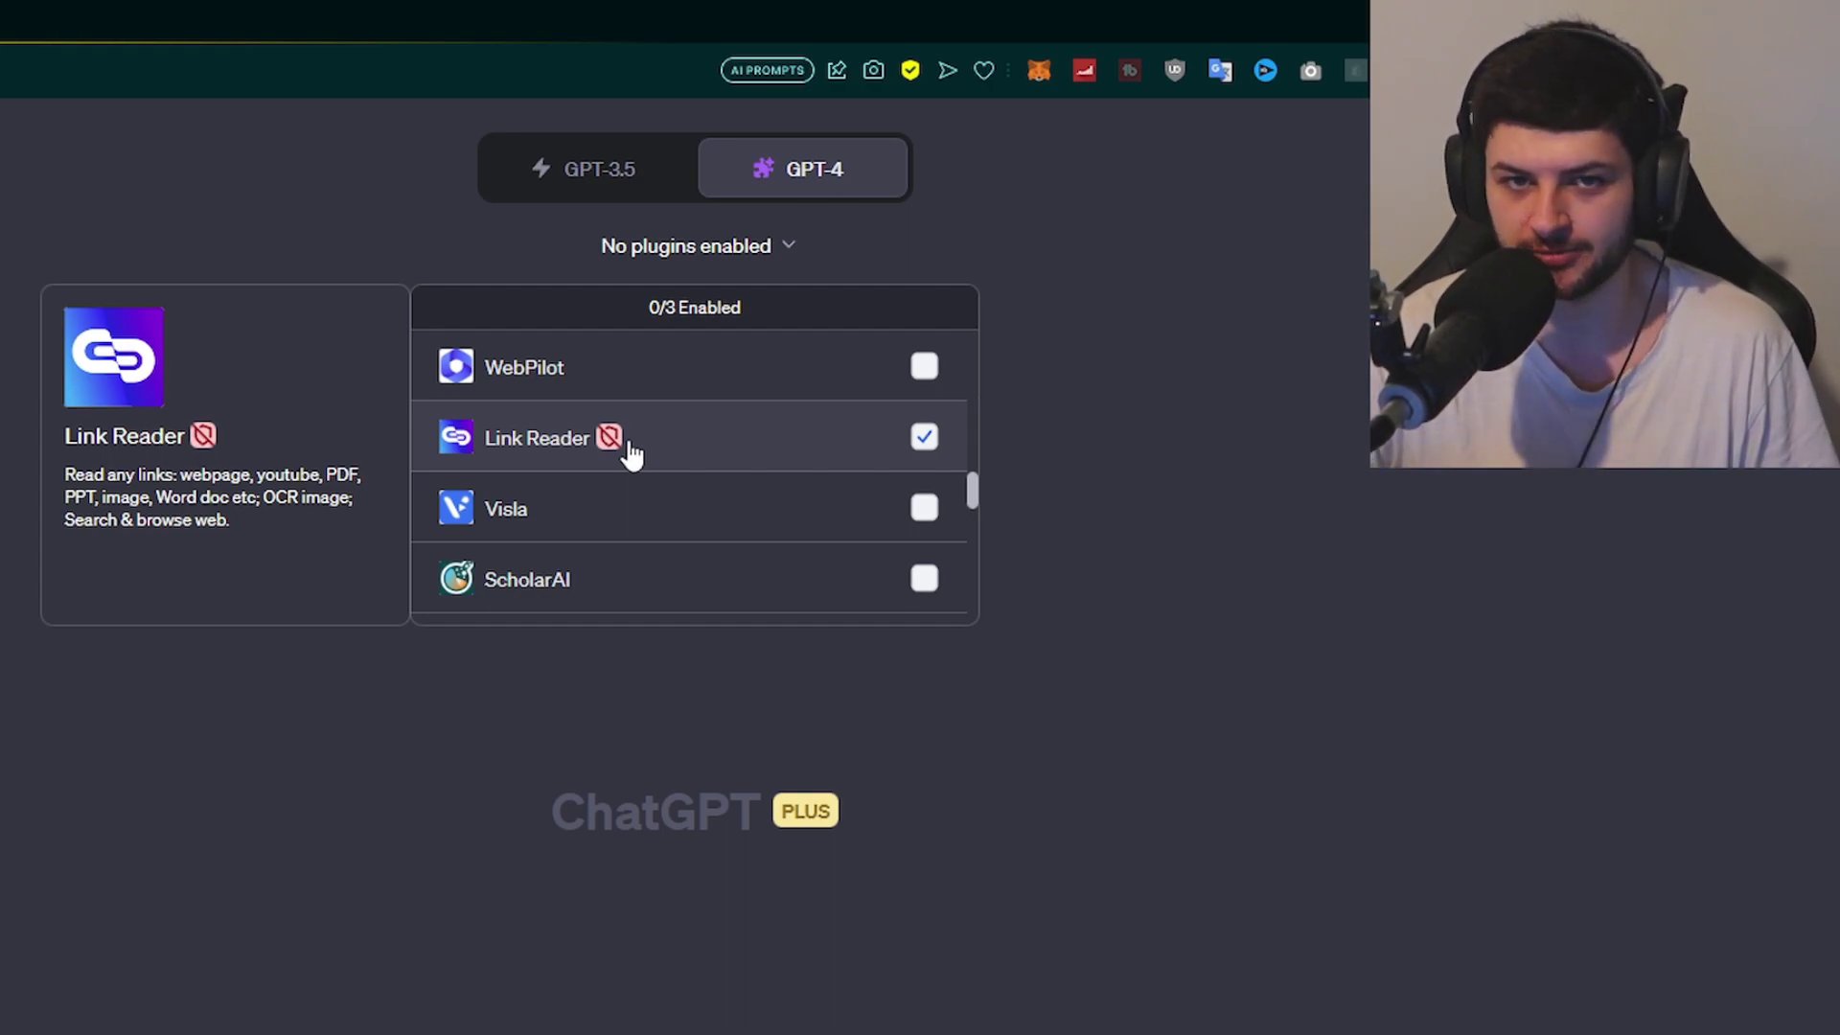
scroll(743, 479, "down", 2)
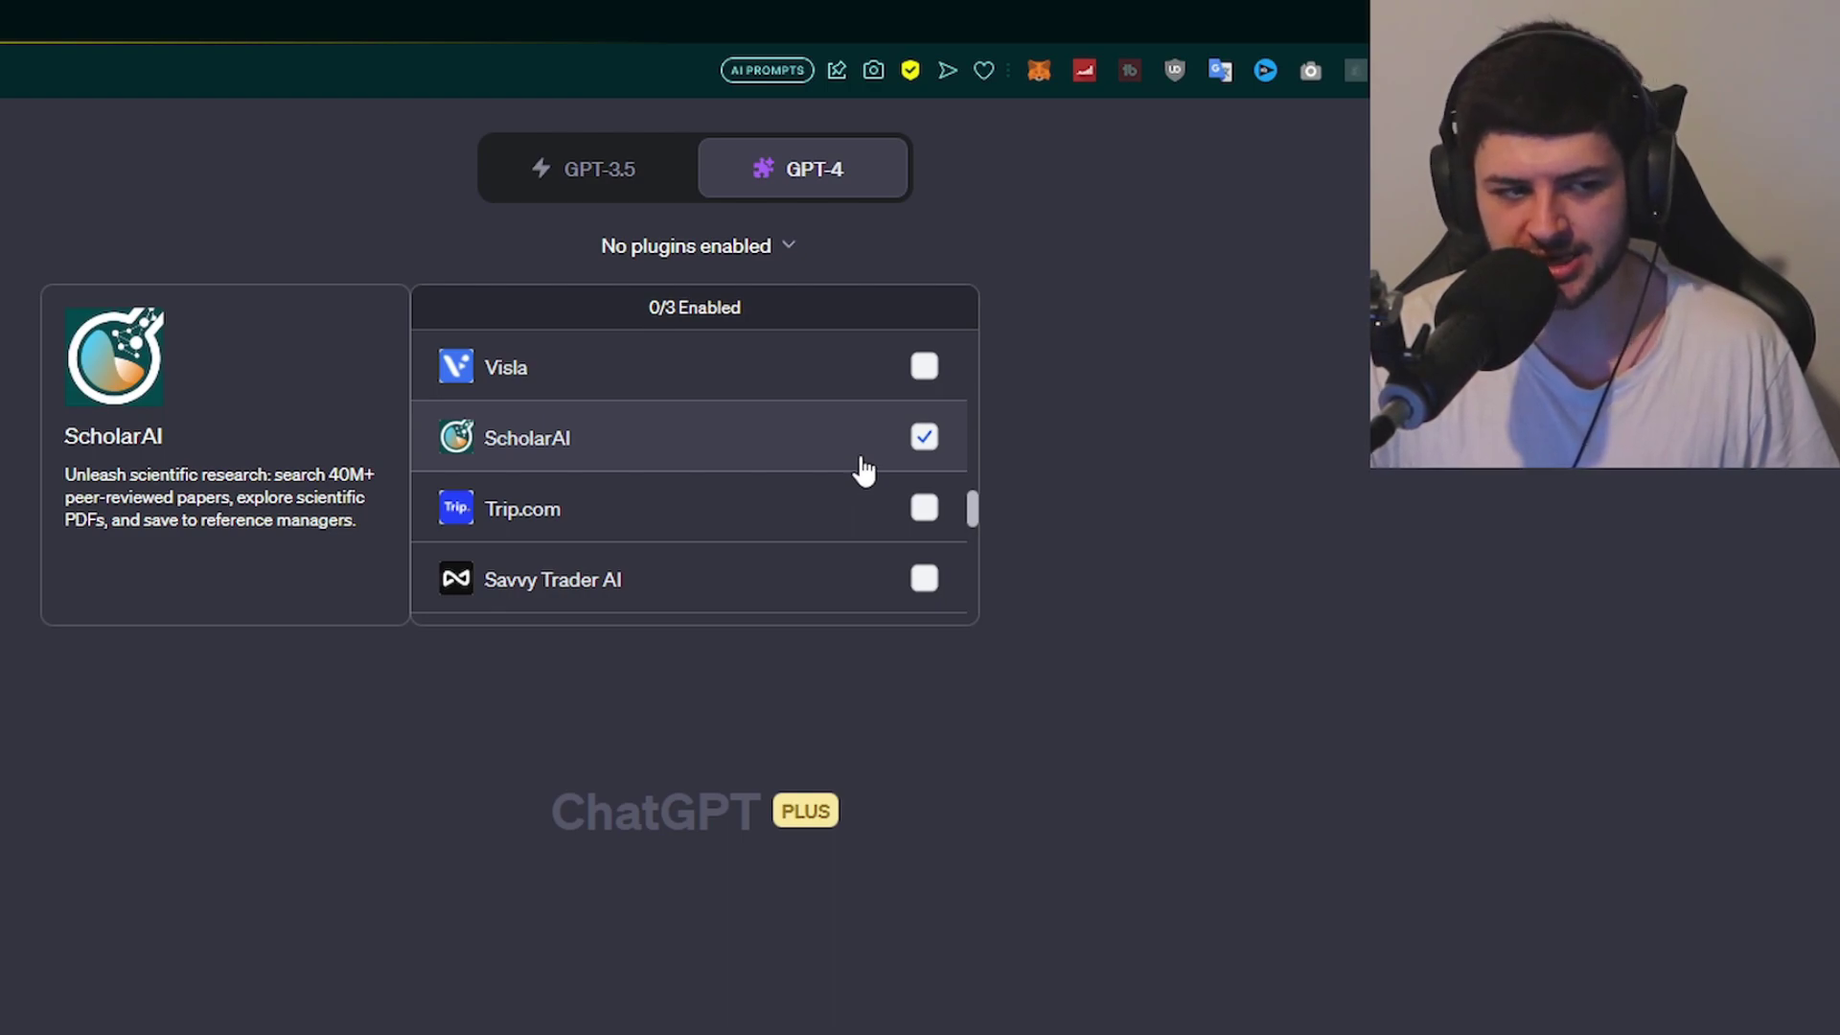
scroll(865, 470, "up", 15)
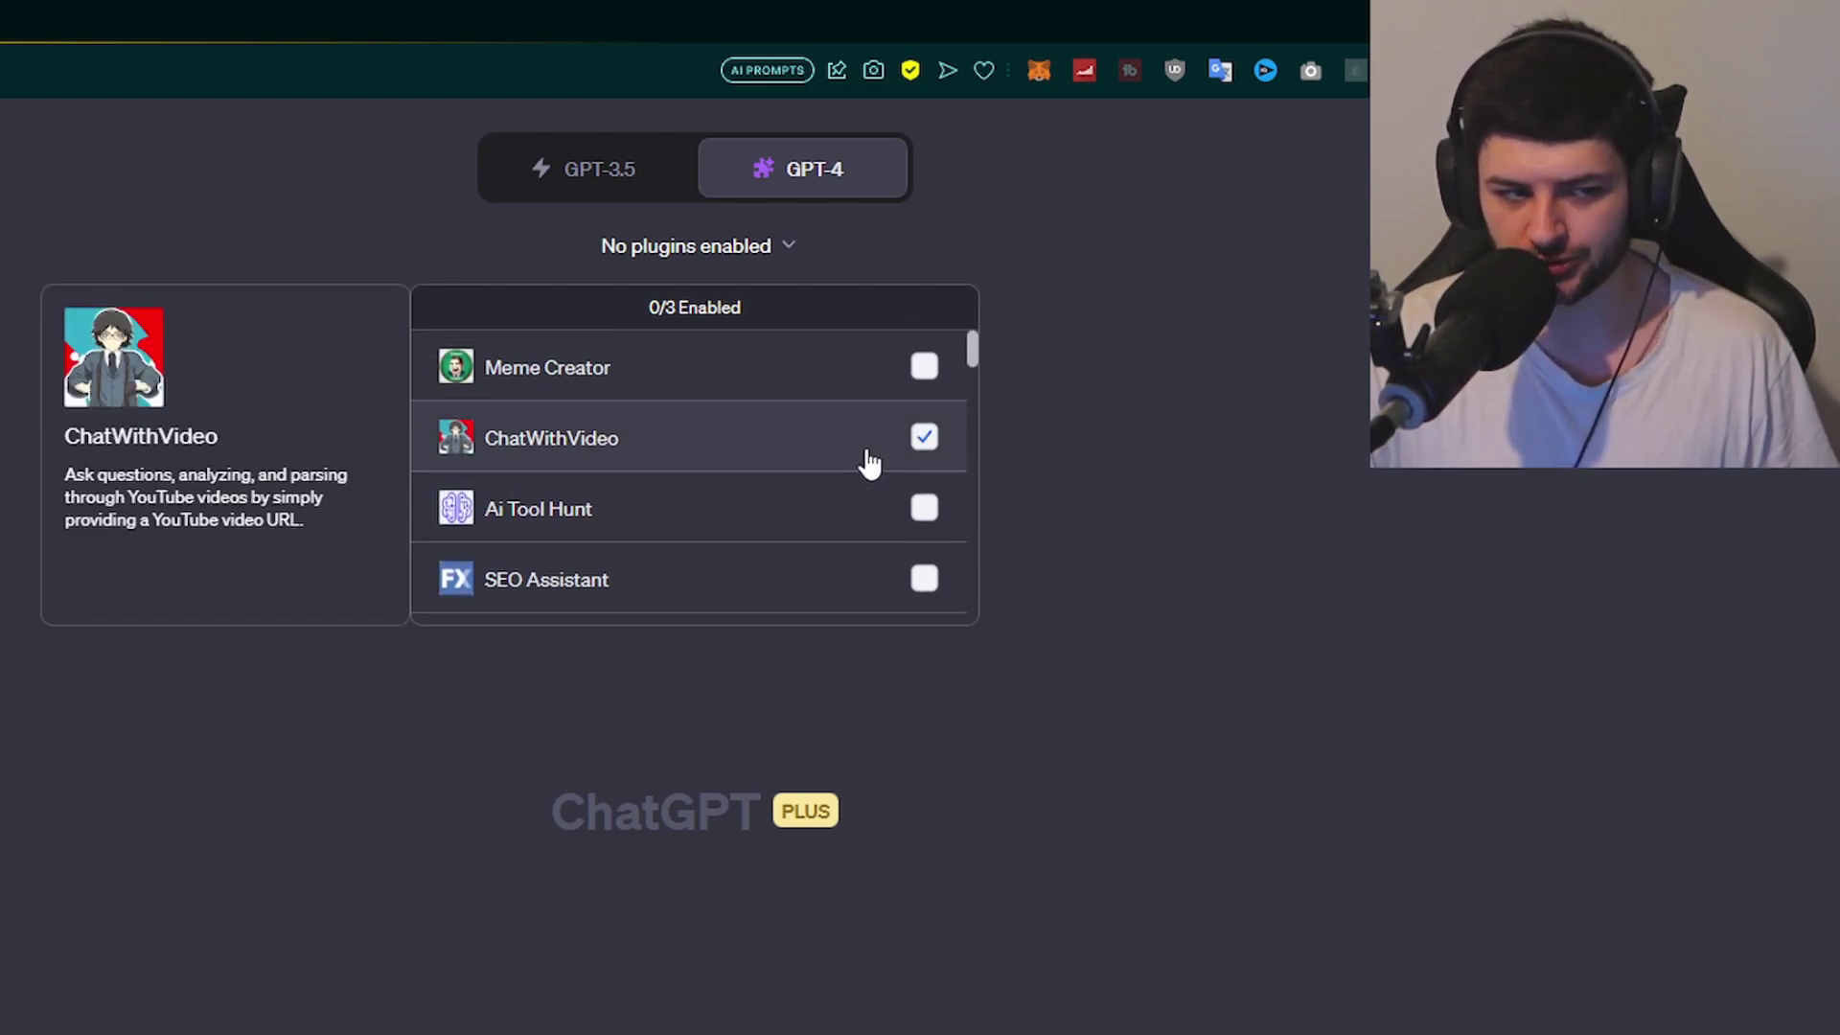
Step: Toggle Meme Creator and ChatWithVideo on and off, leaving 0/3 plugins enabled
left_click(922, 369)
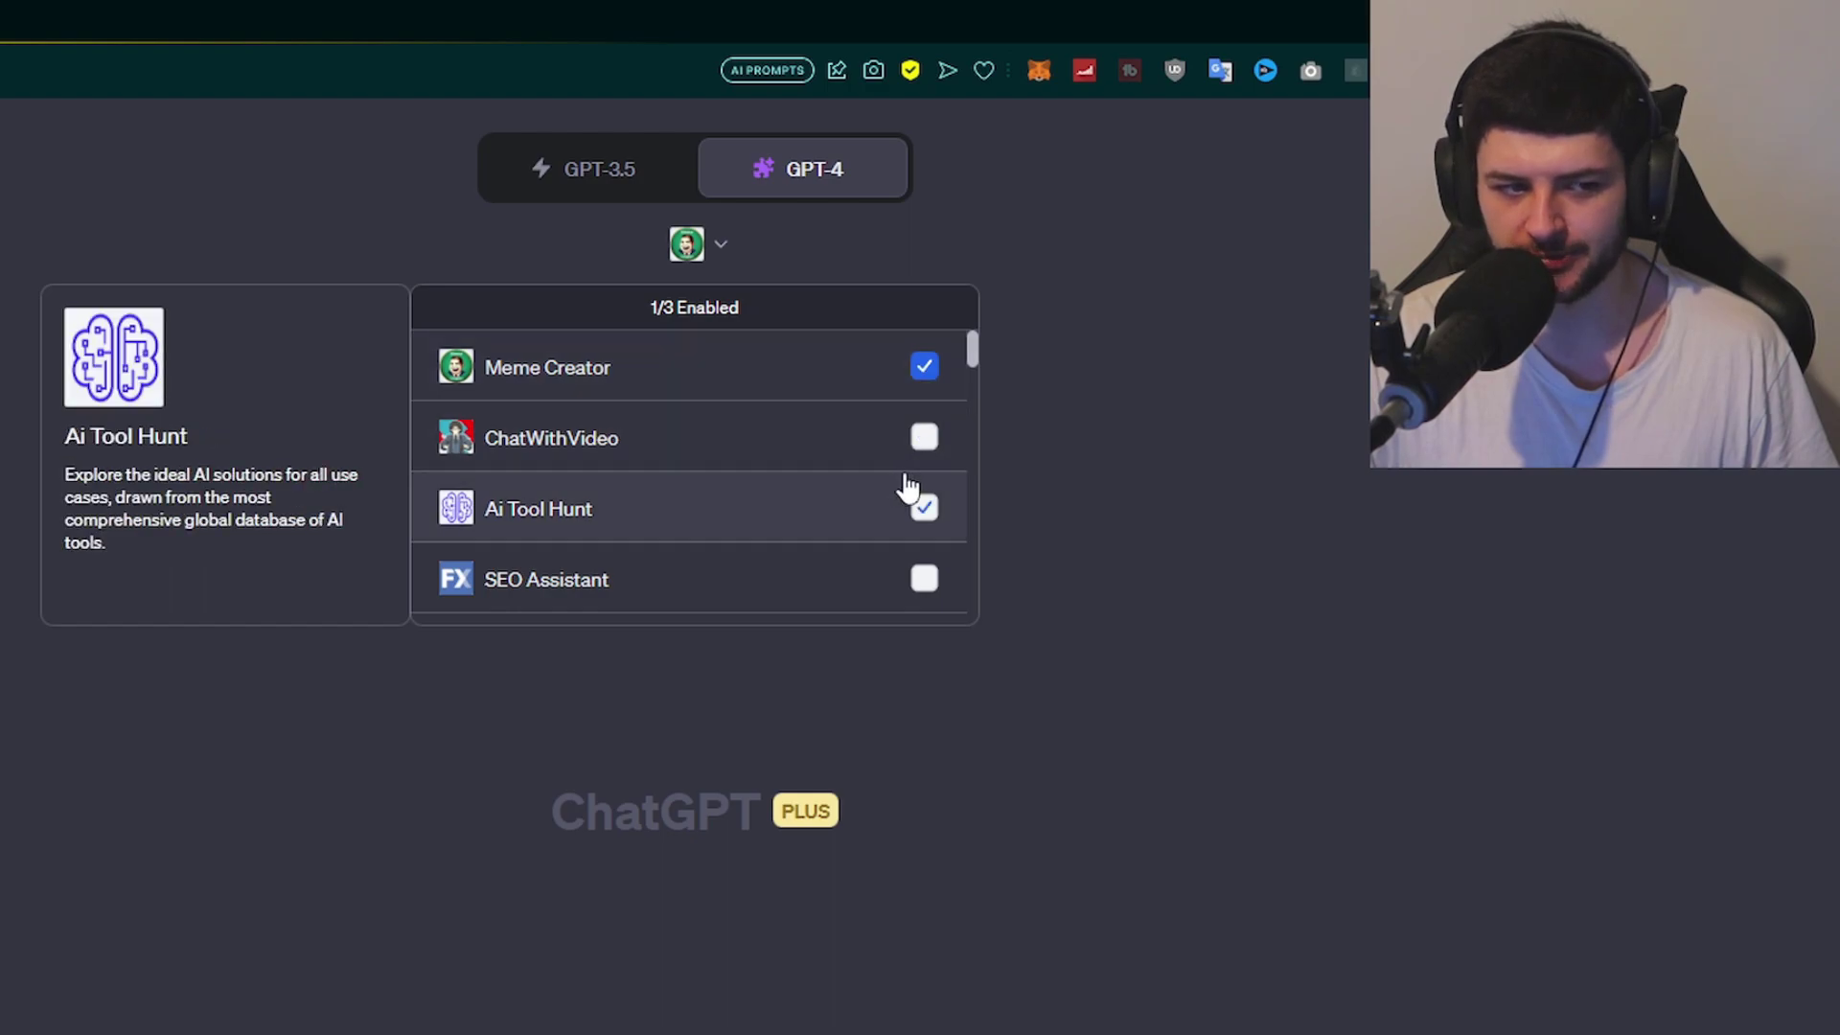
left_click(923, 442)
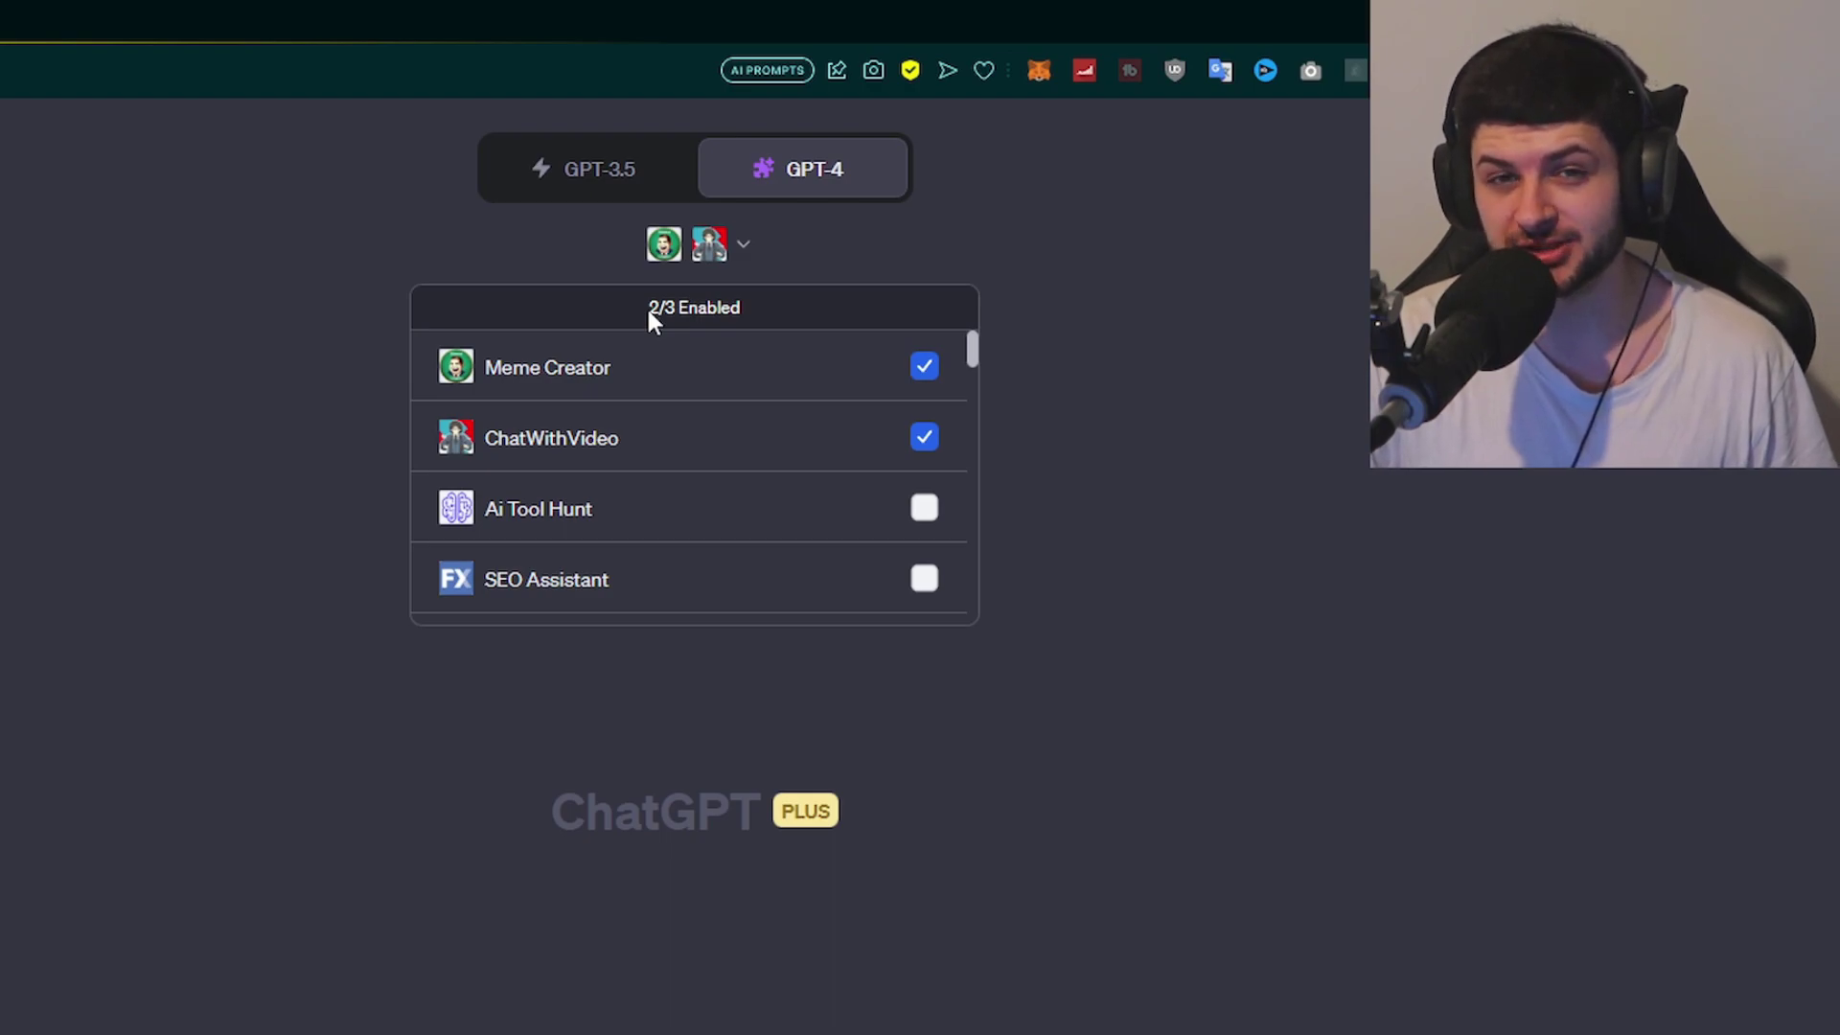
left_click(924, 366)
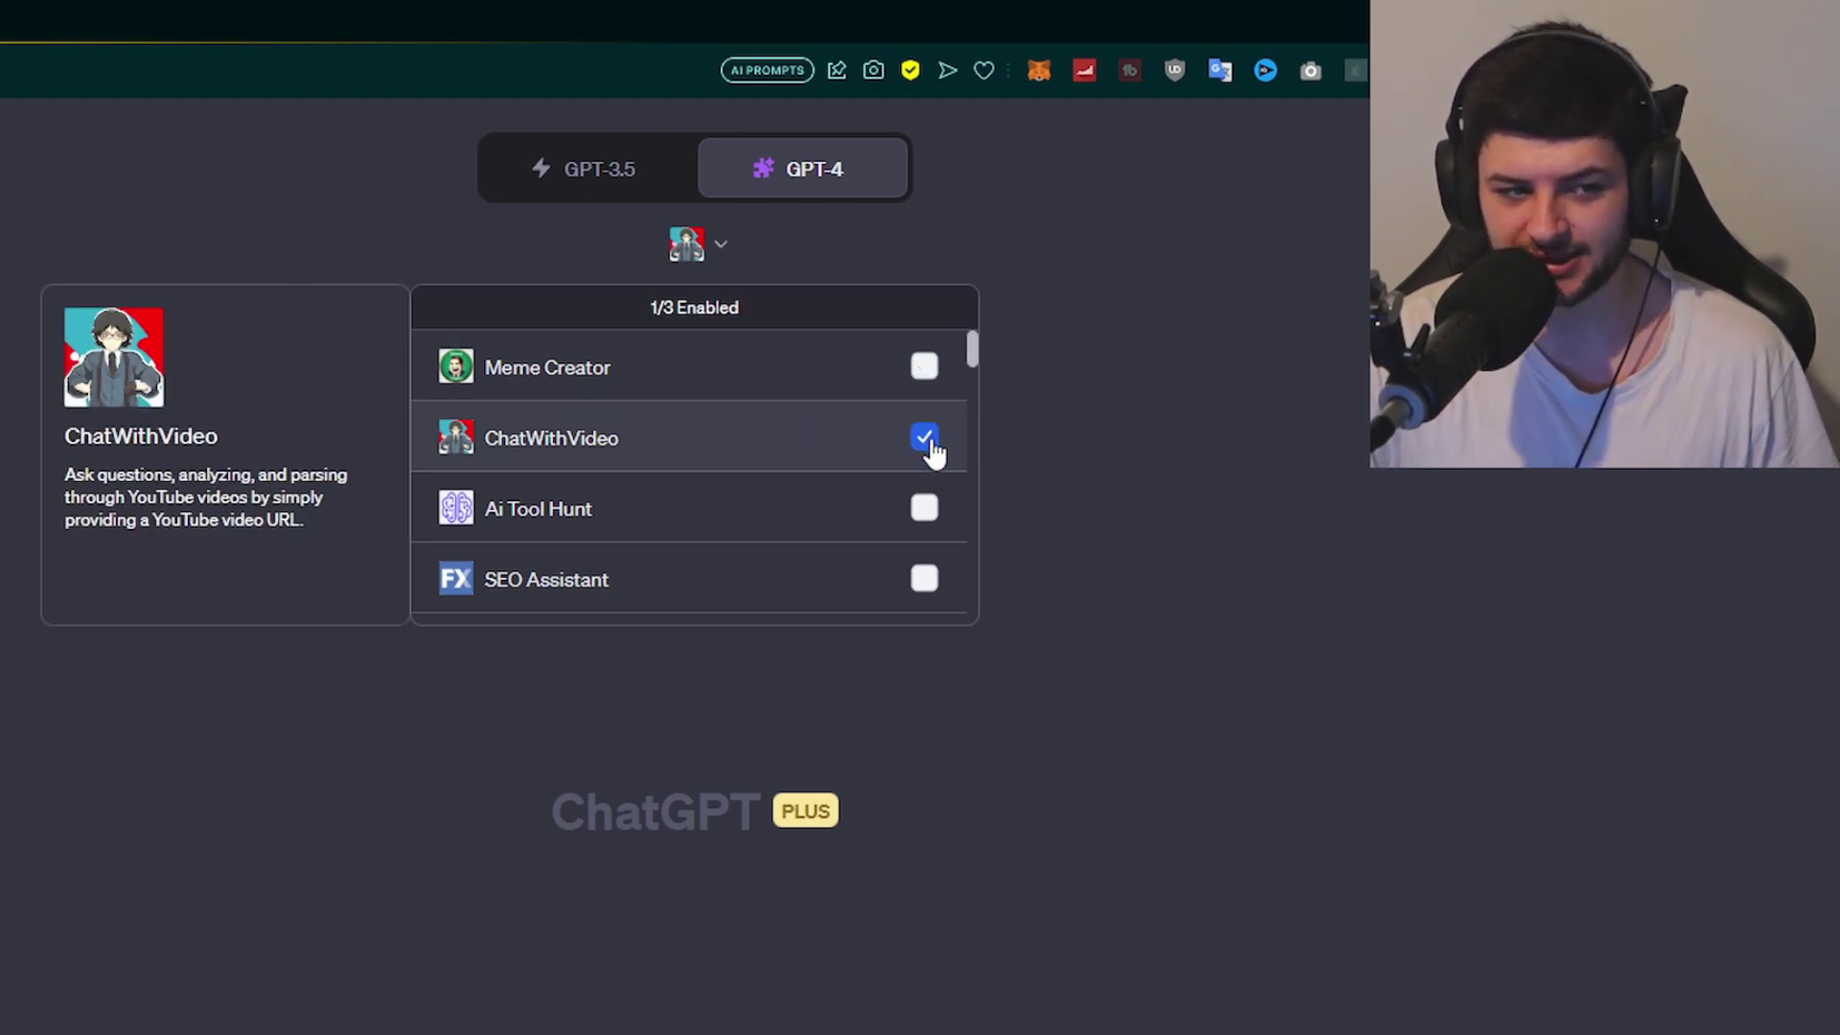
left_click(928, 441)
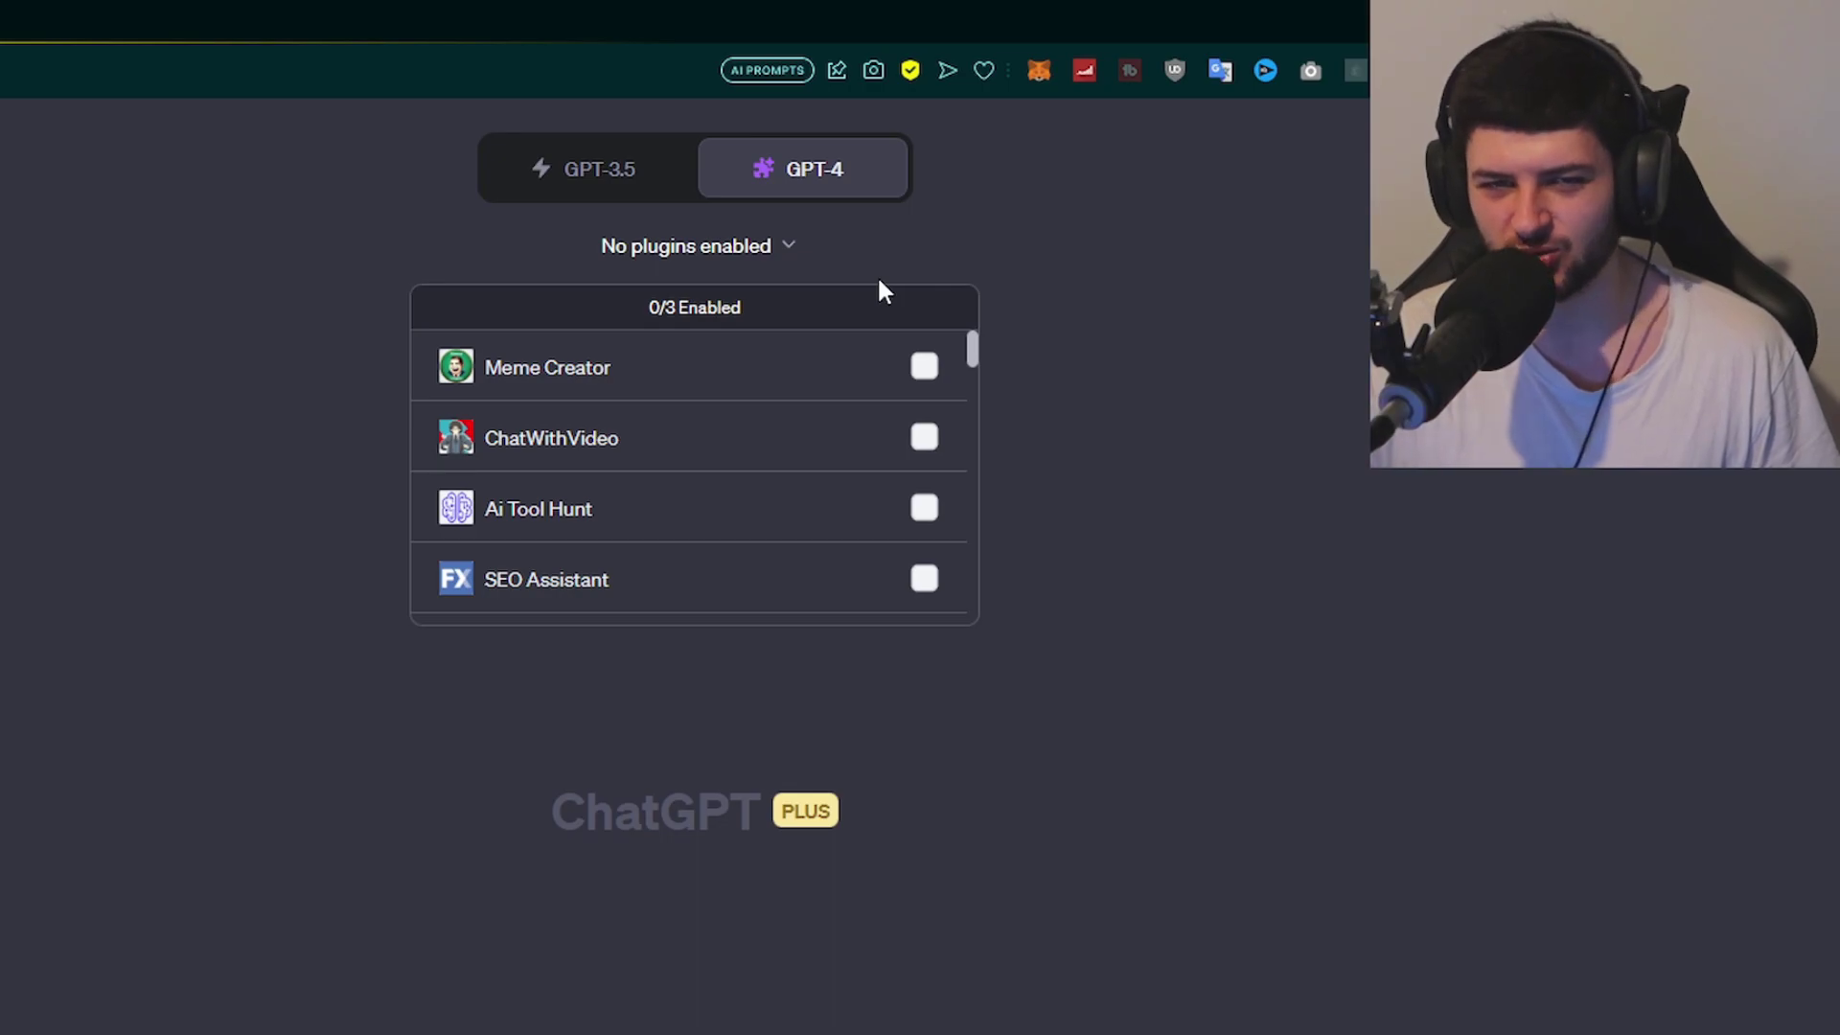
left_click(847, 356)
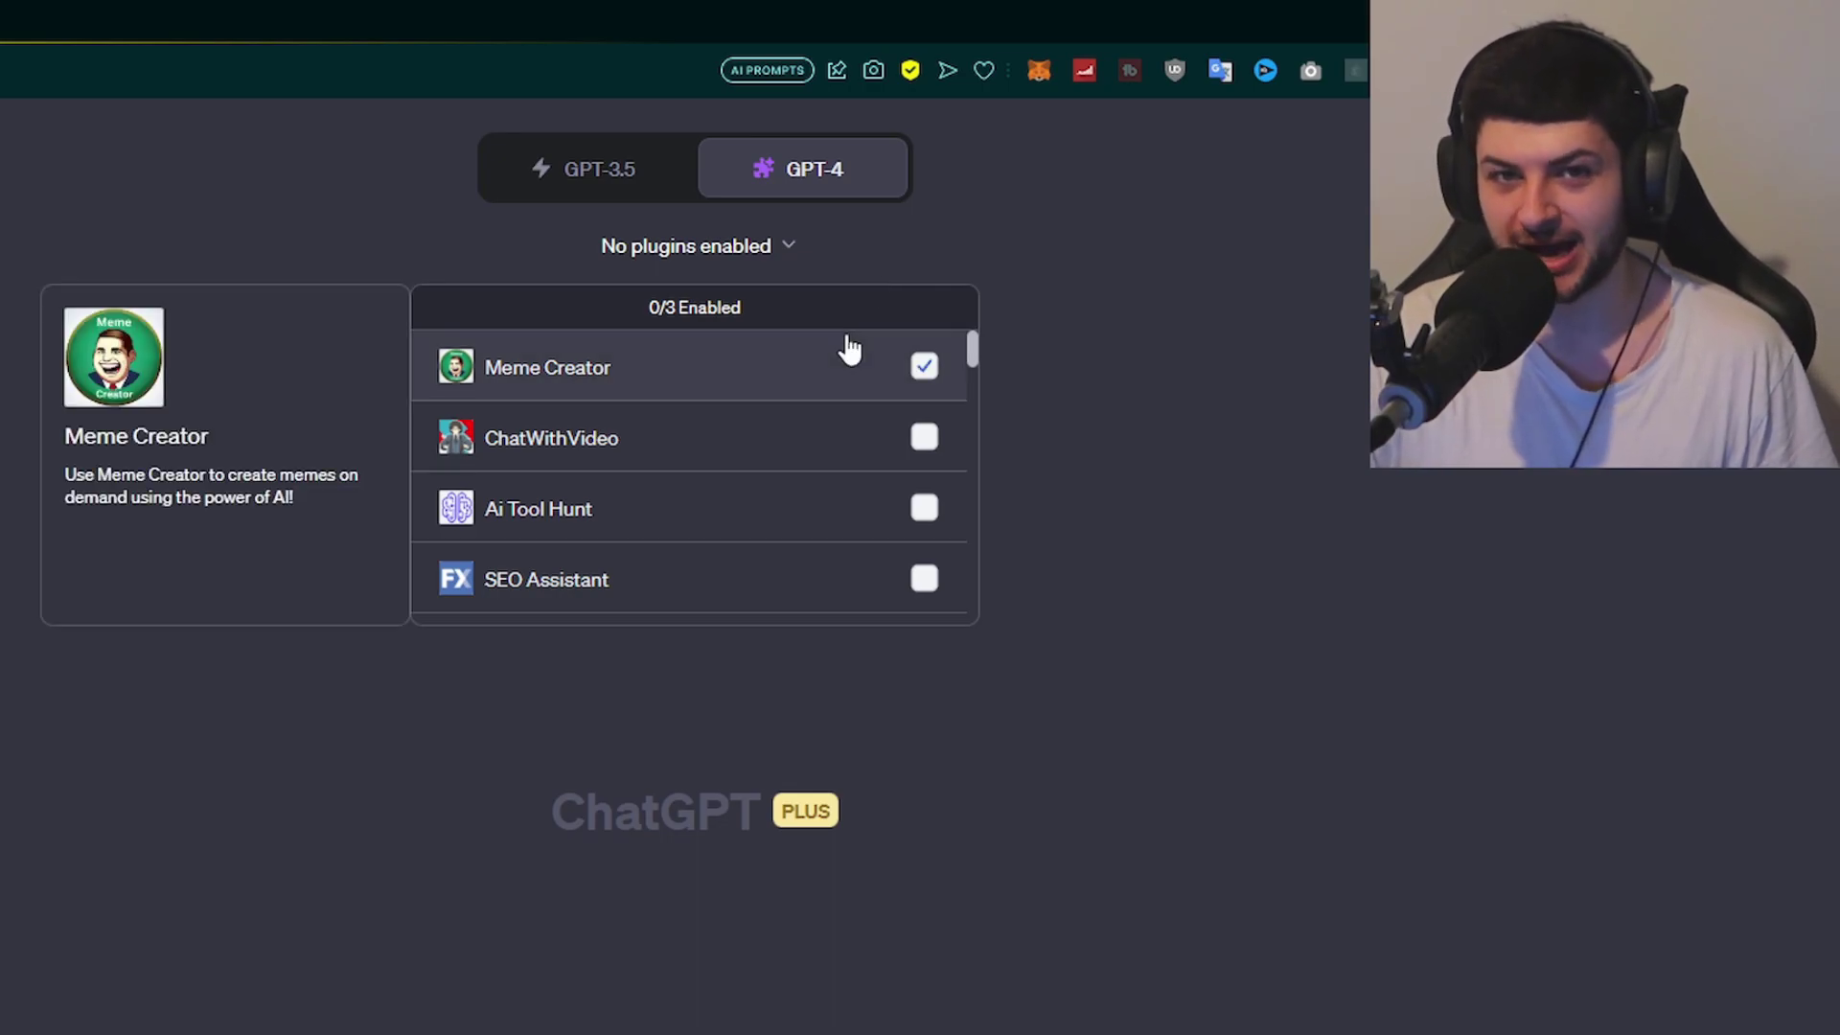
left_click(759, 444)
scroll(759, 443, "down", 5)
left_click_drag(997, 379, 909, 361)
scroll(910, 364, "down", 10)
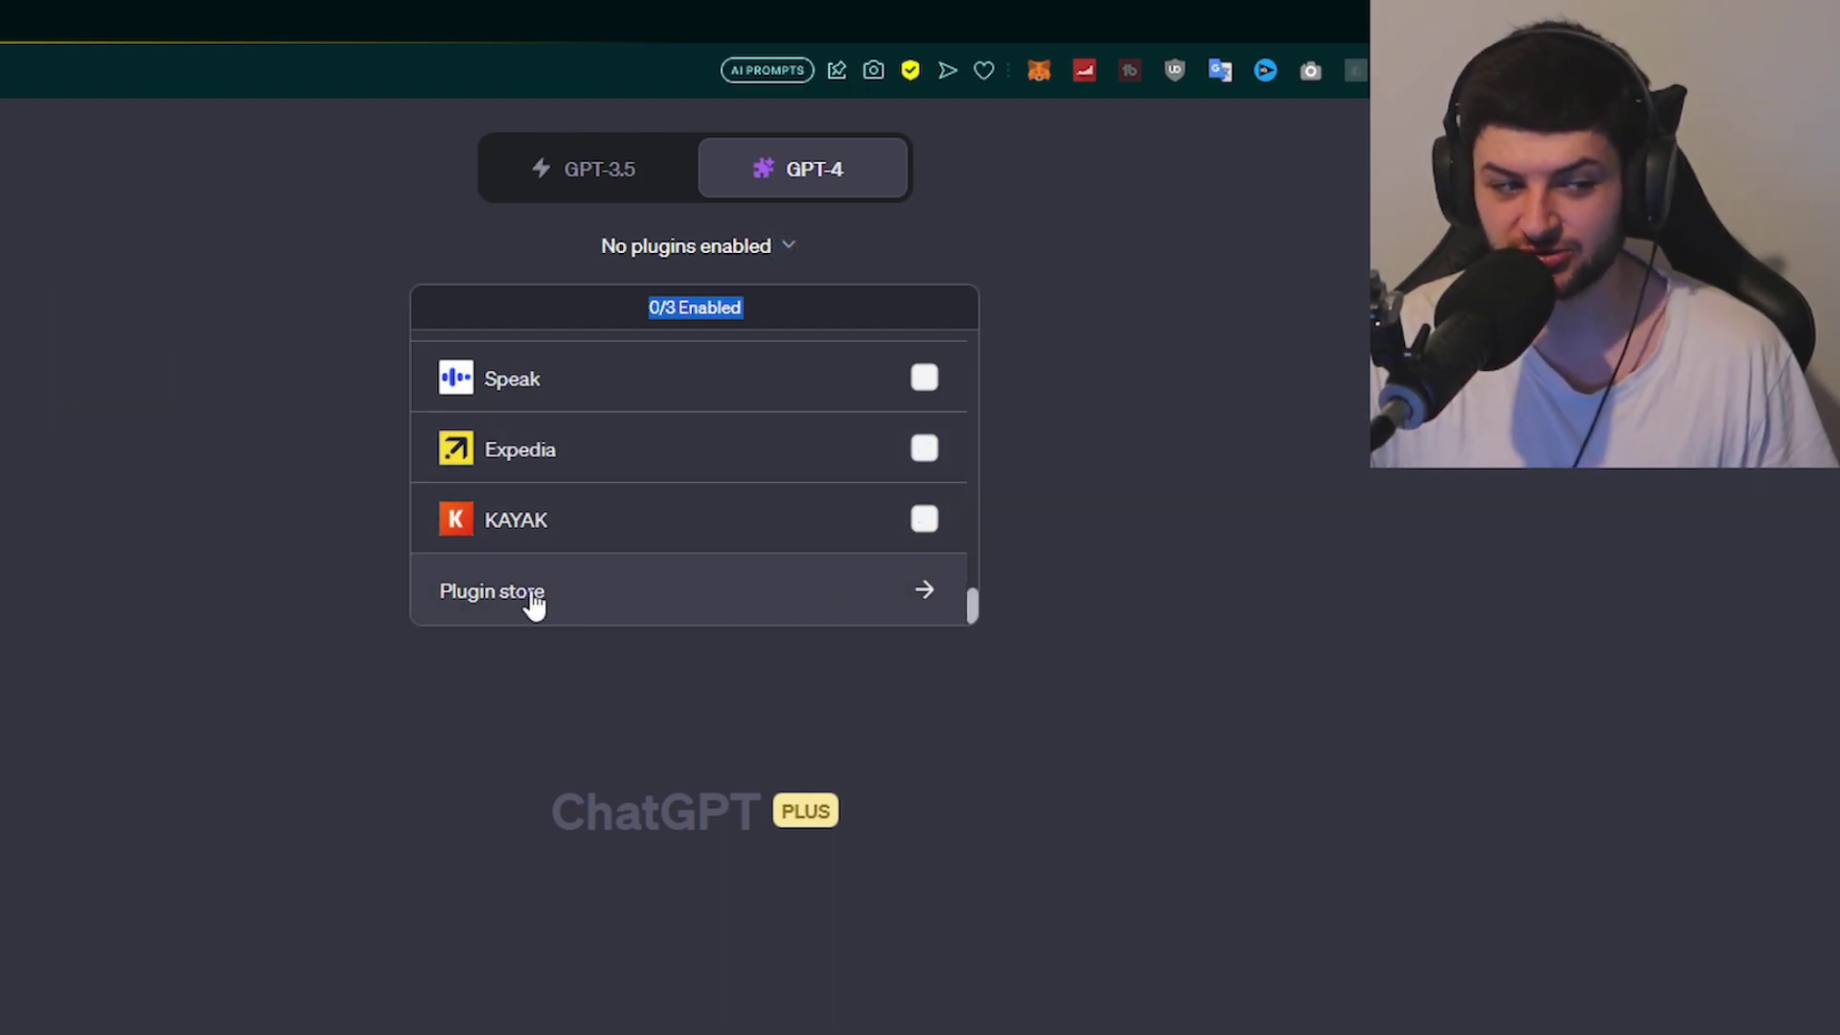
Step: Open the Plugin store, search for 'SEO', then clear the search
left_click(499, 618)
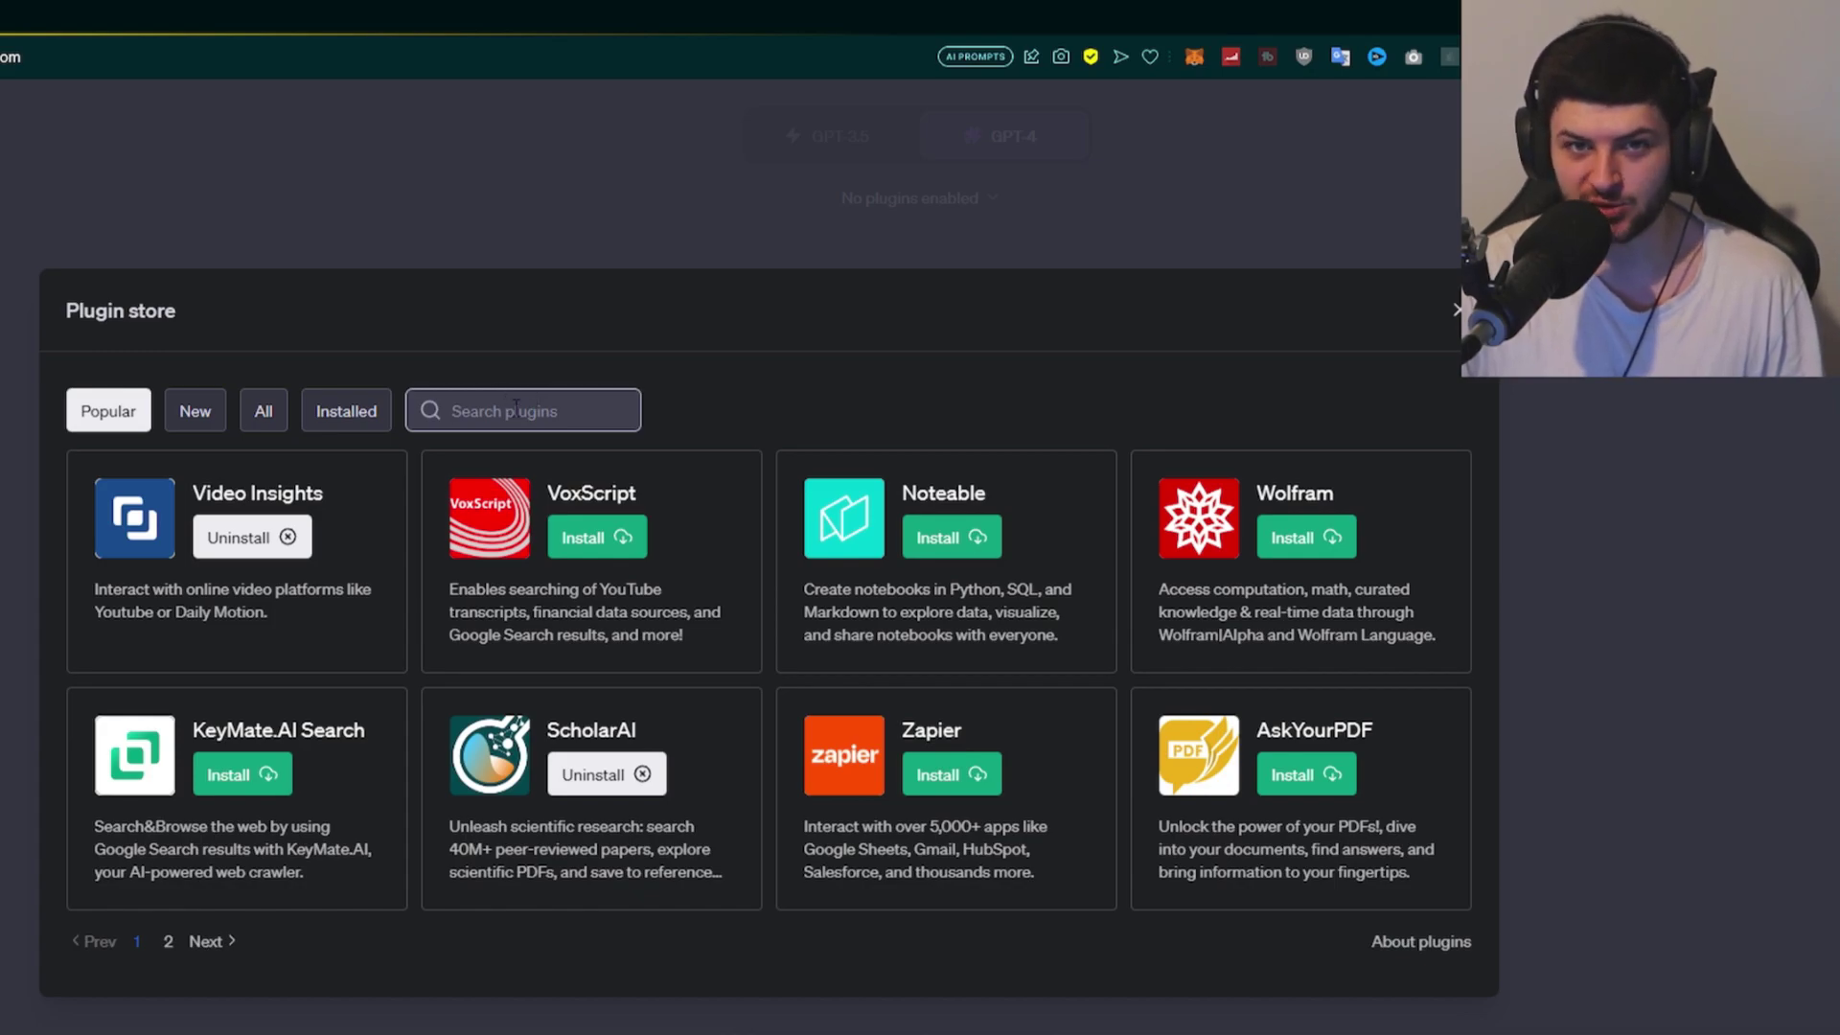
left_click(515, 410)
type("SEO")
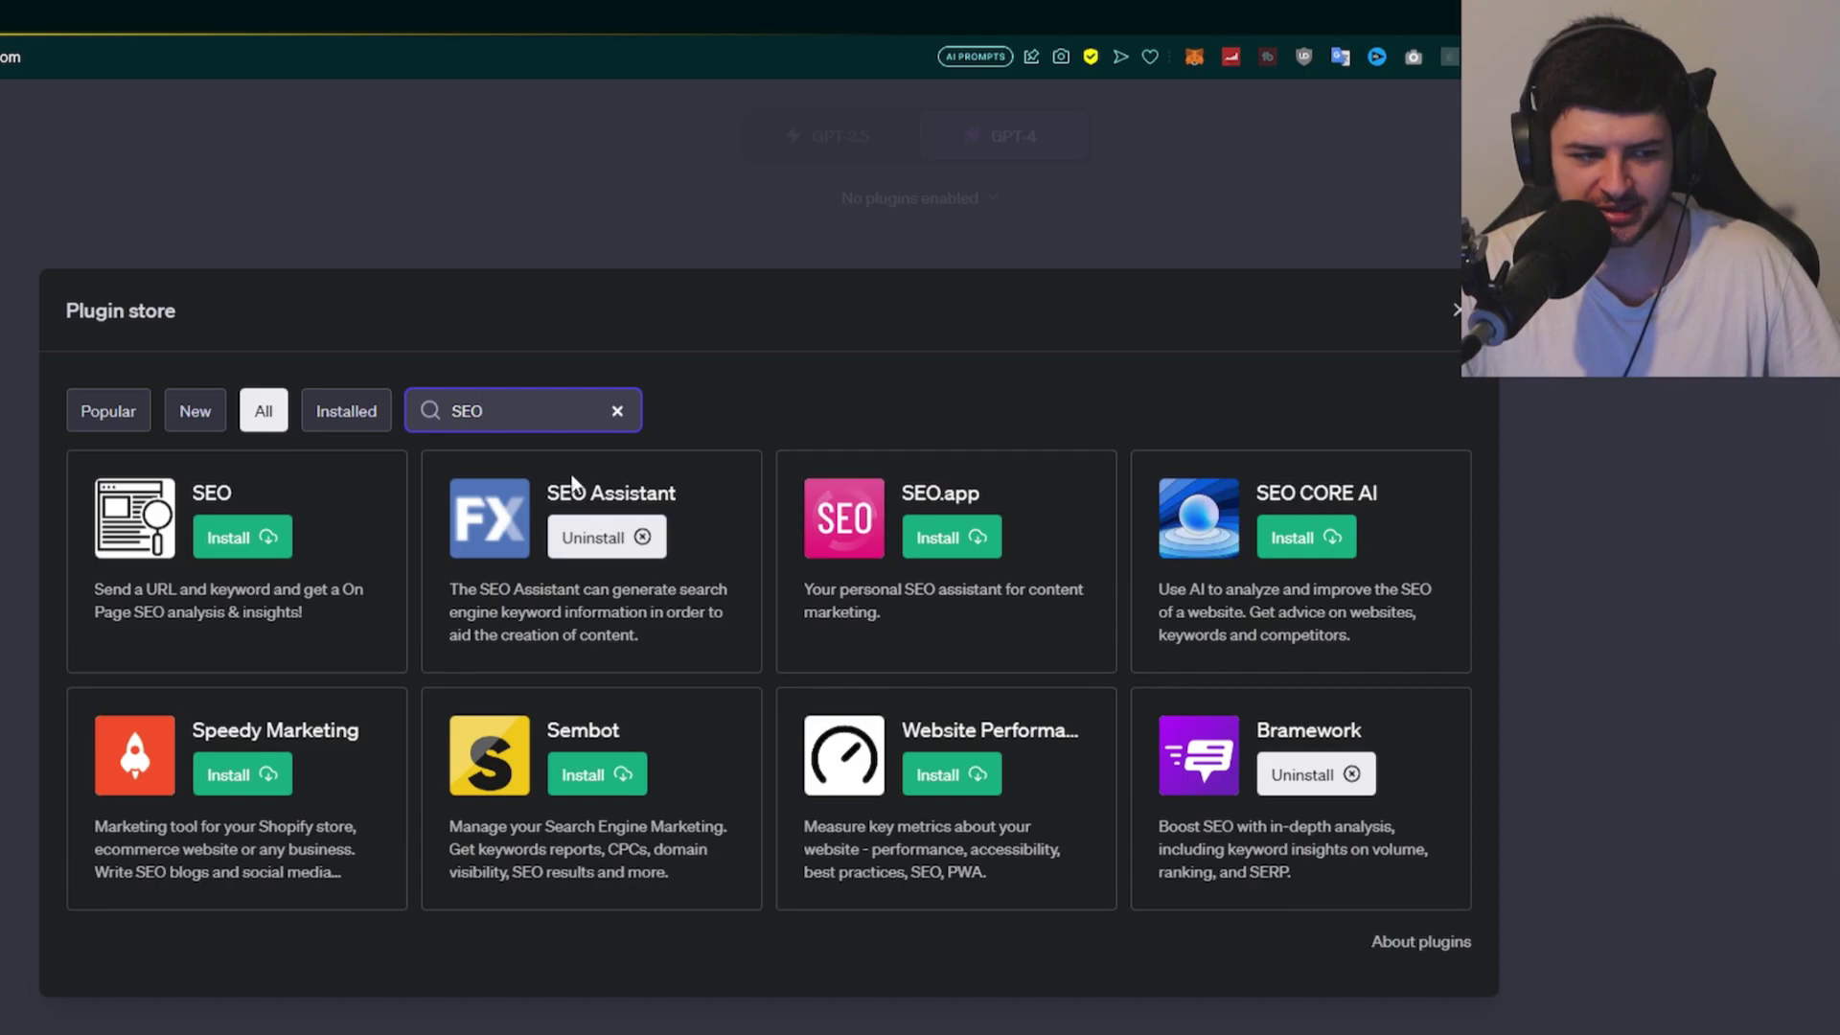
left_click(617, 410)
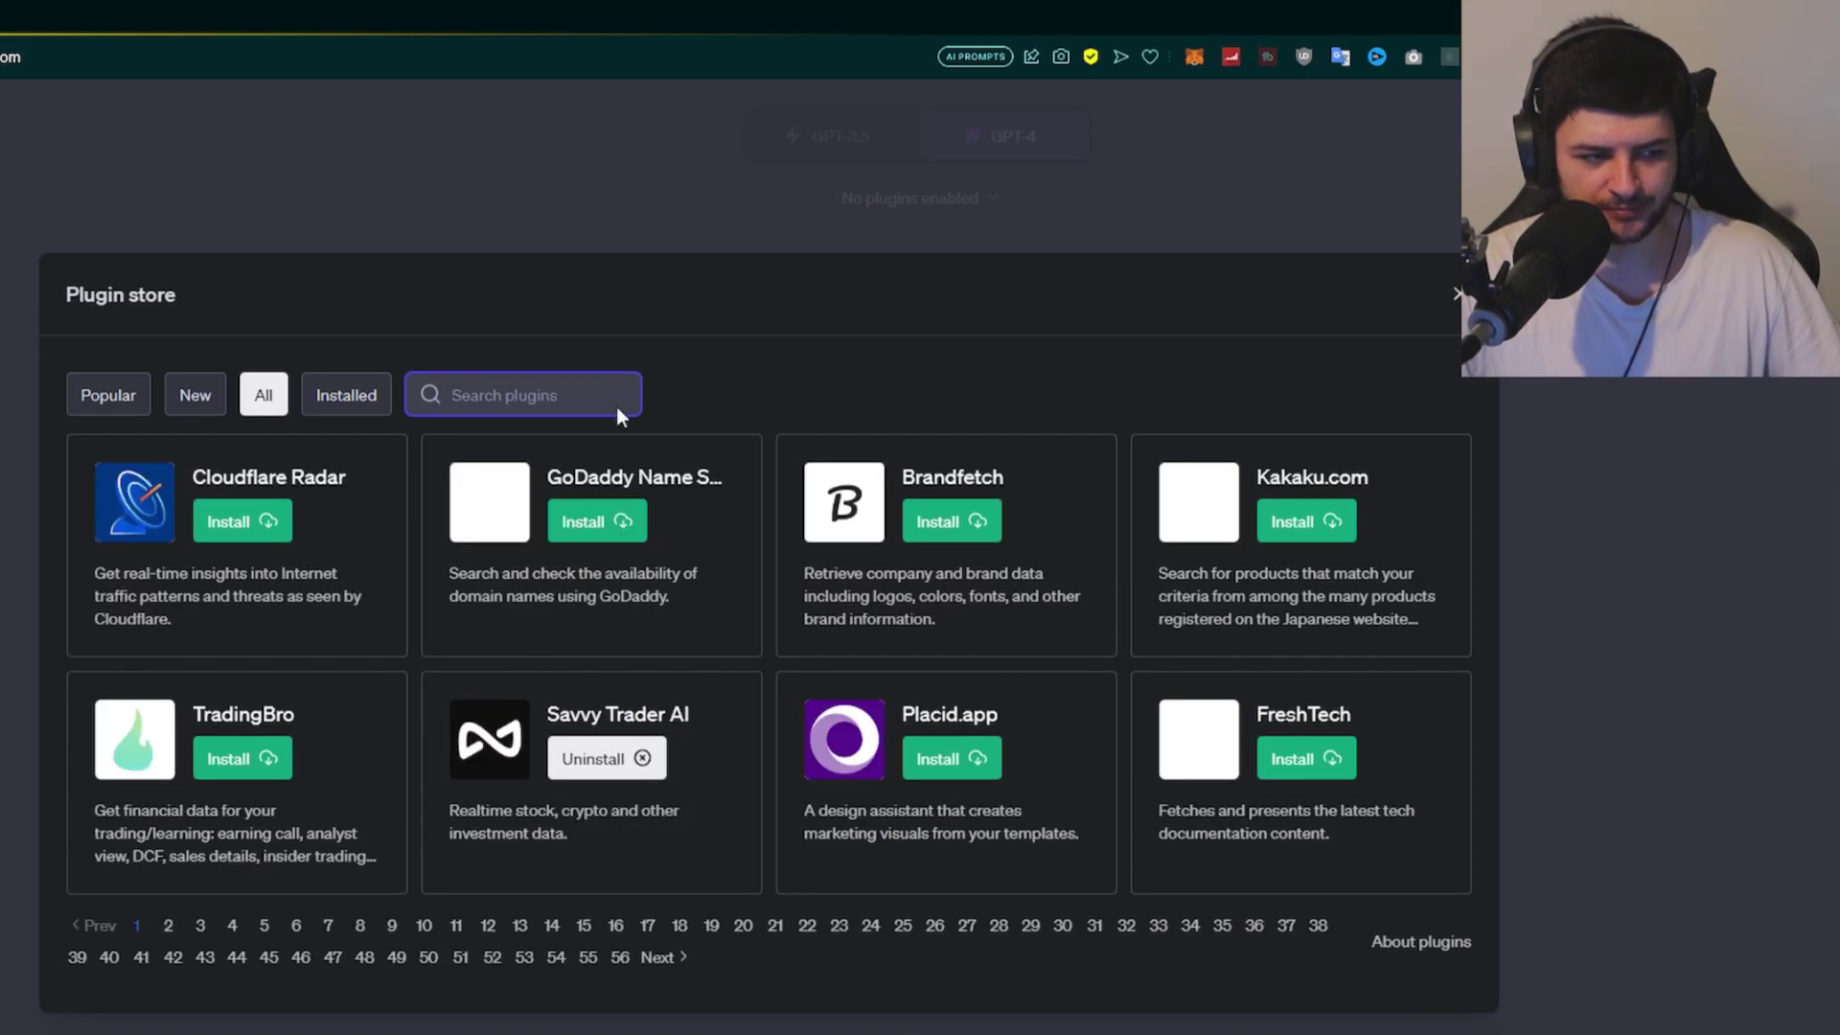
Step: Browse Popular, New and All plugins, paging through 2–4 and 56, ending on page 12
left_click(108, 410)
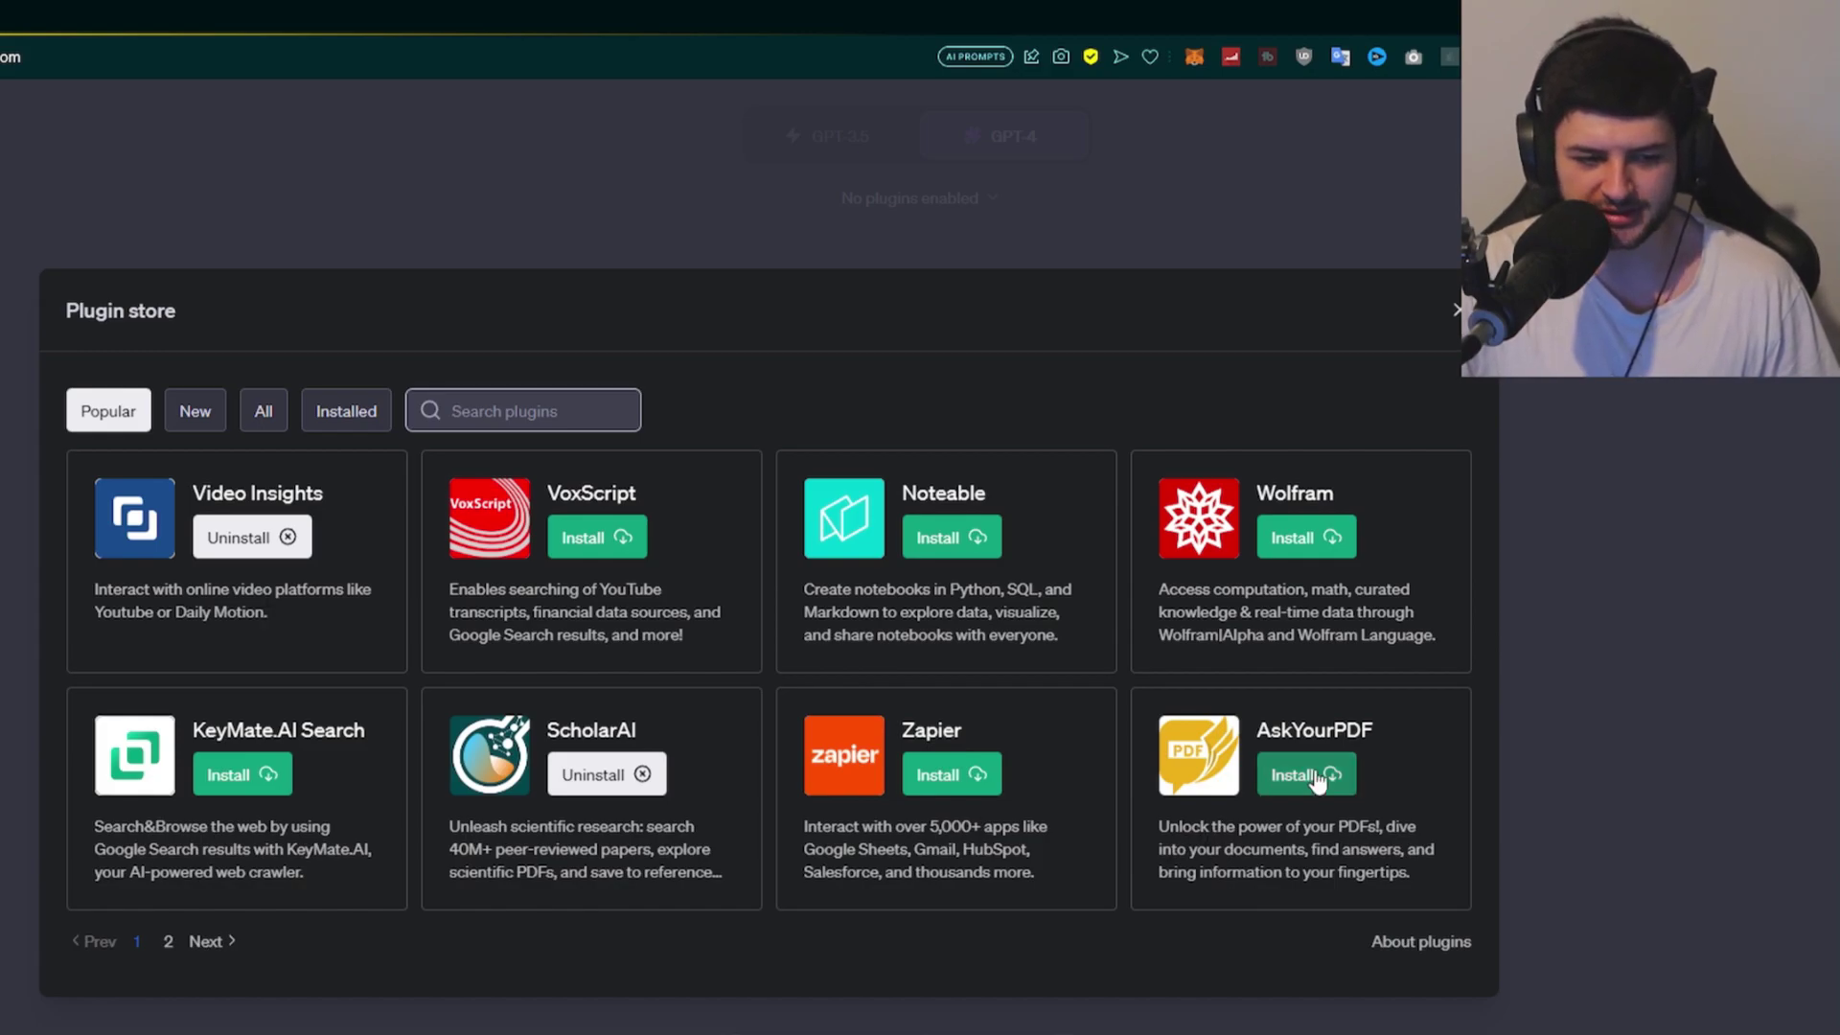
left_click(197, 420)
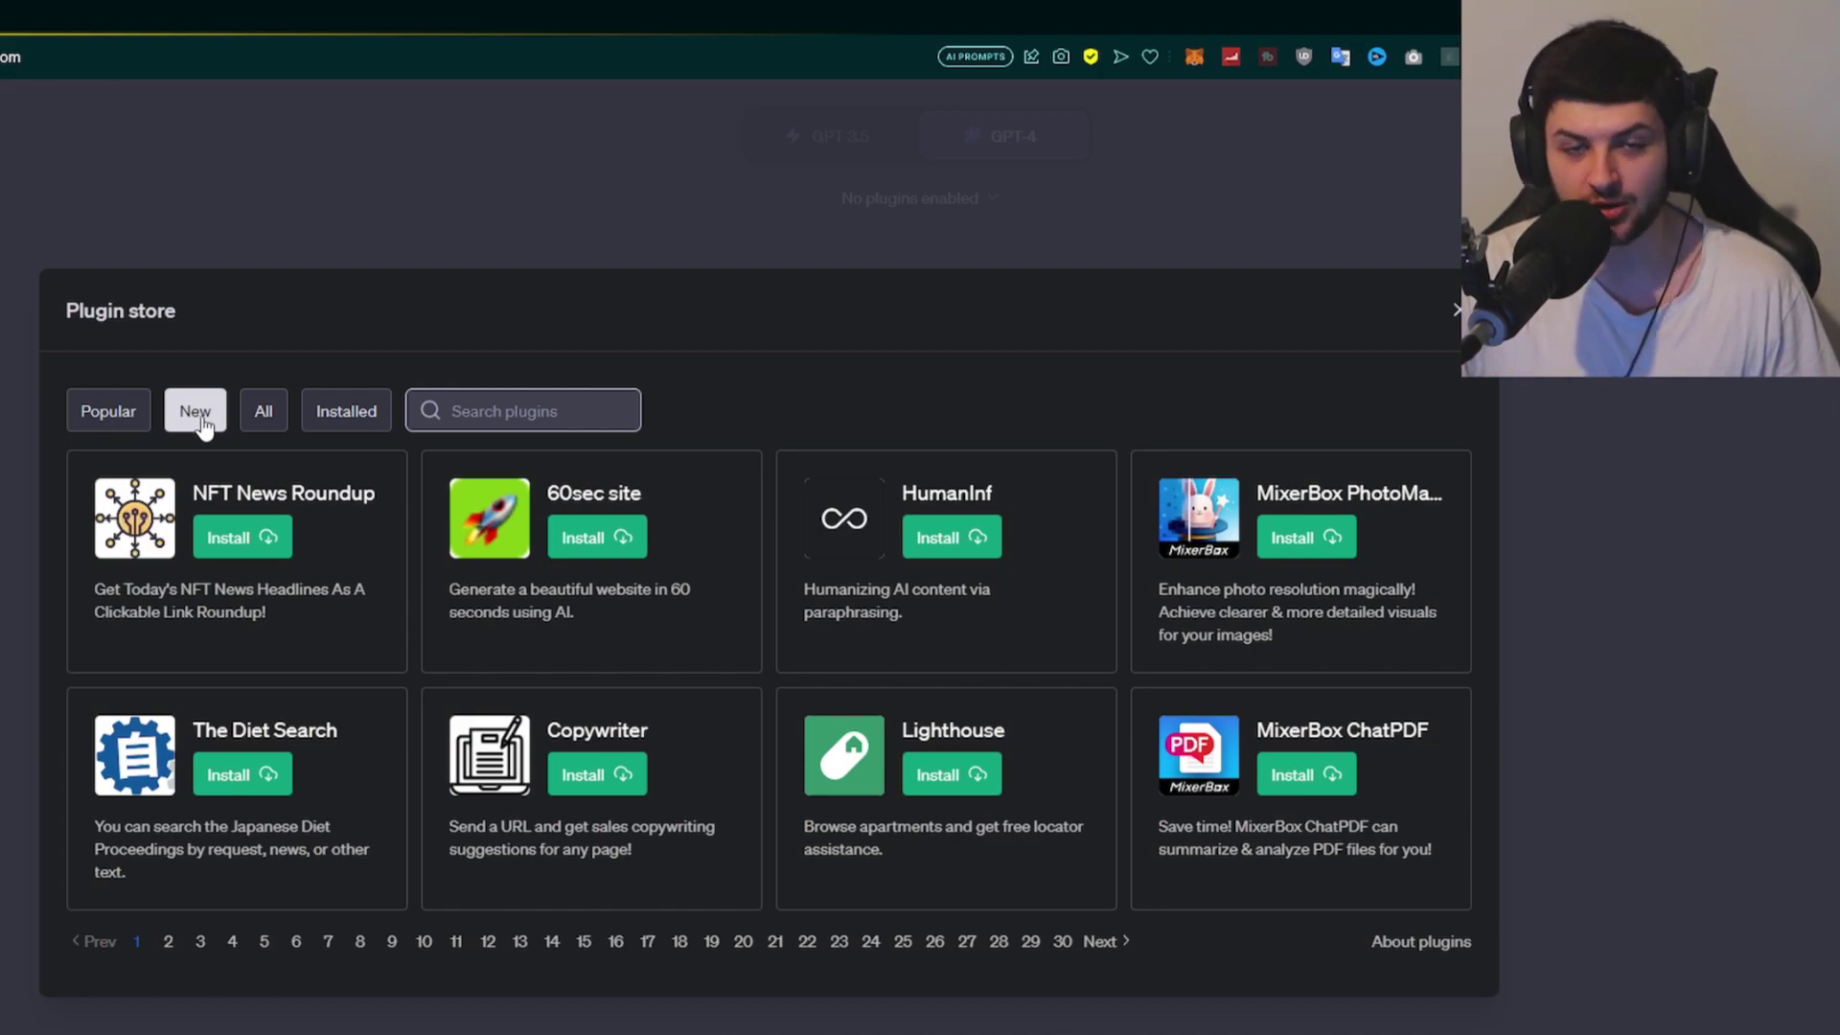
left_click(266, 412)
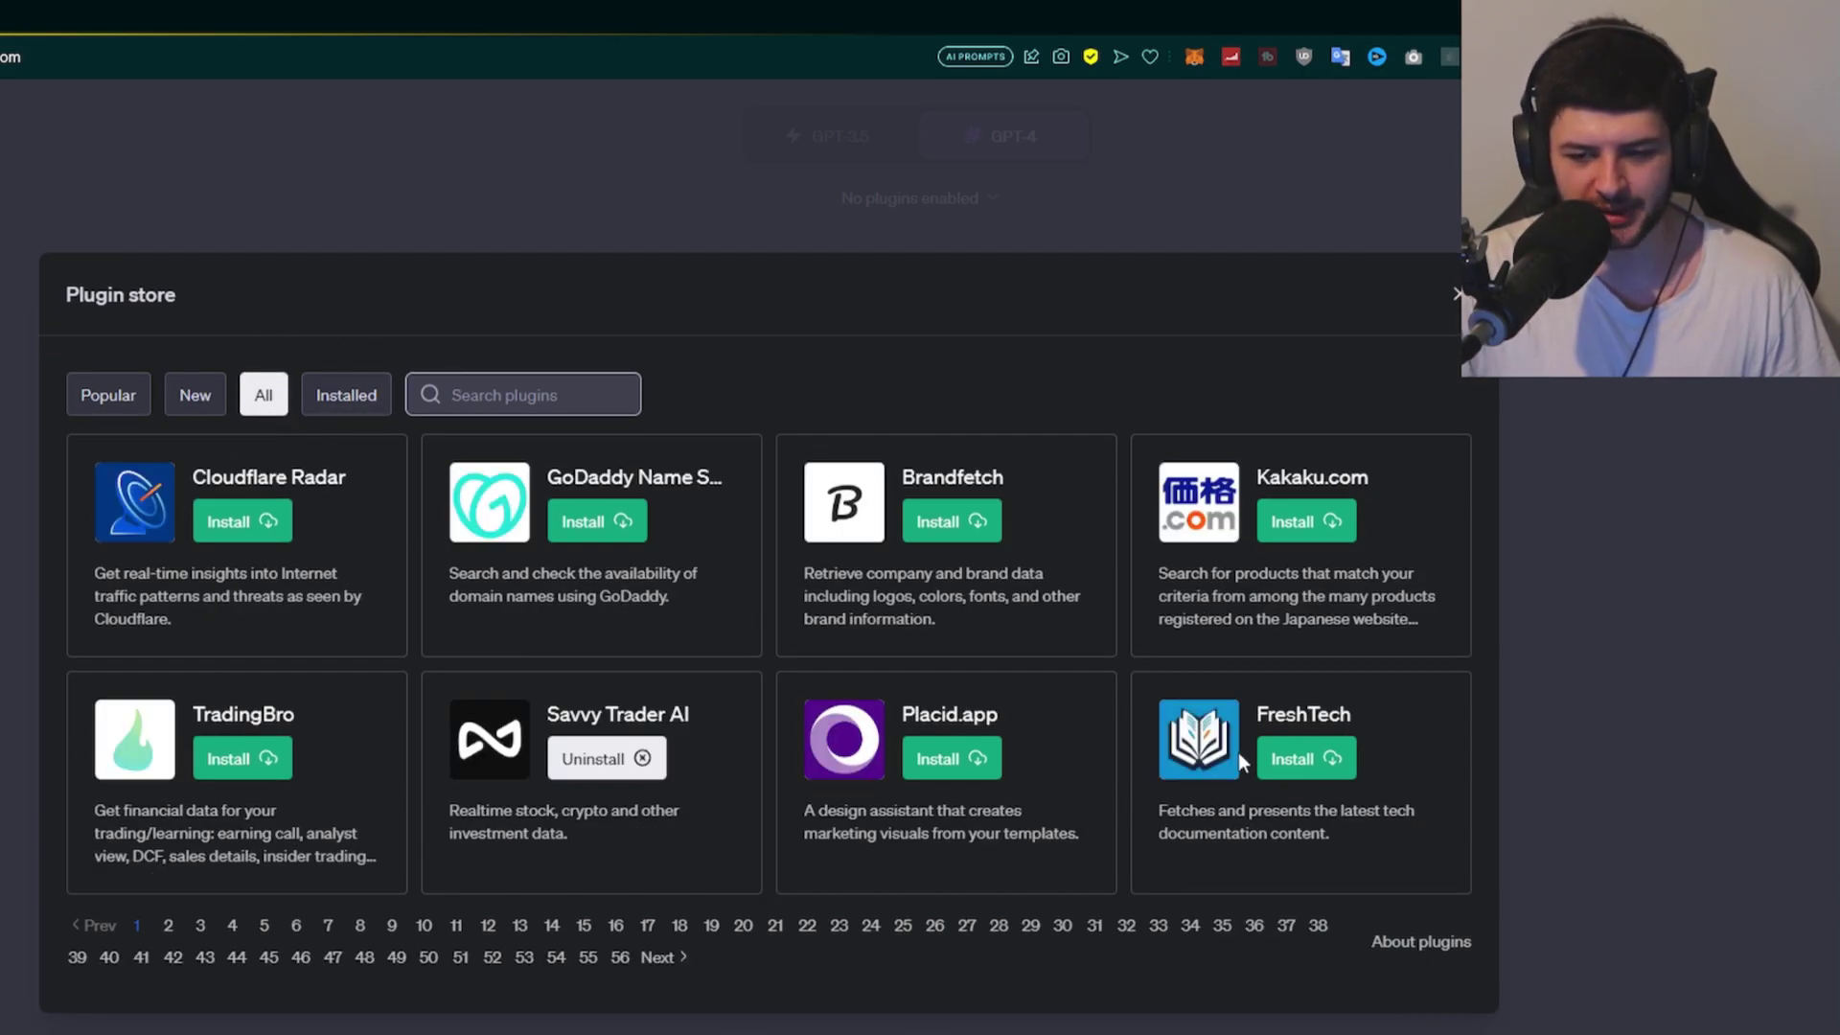
left_click(167, 925)
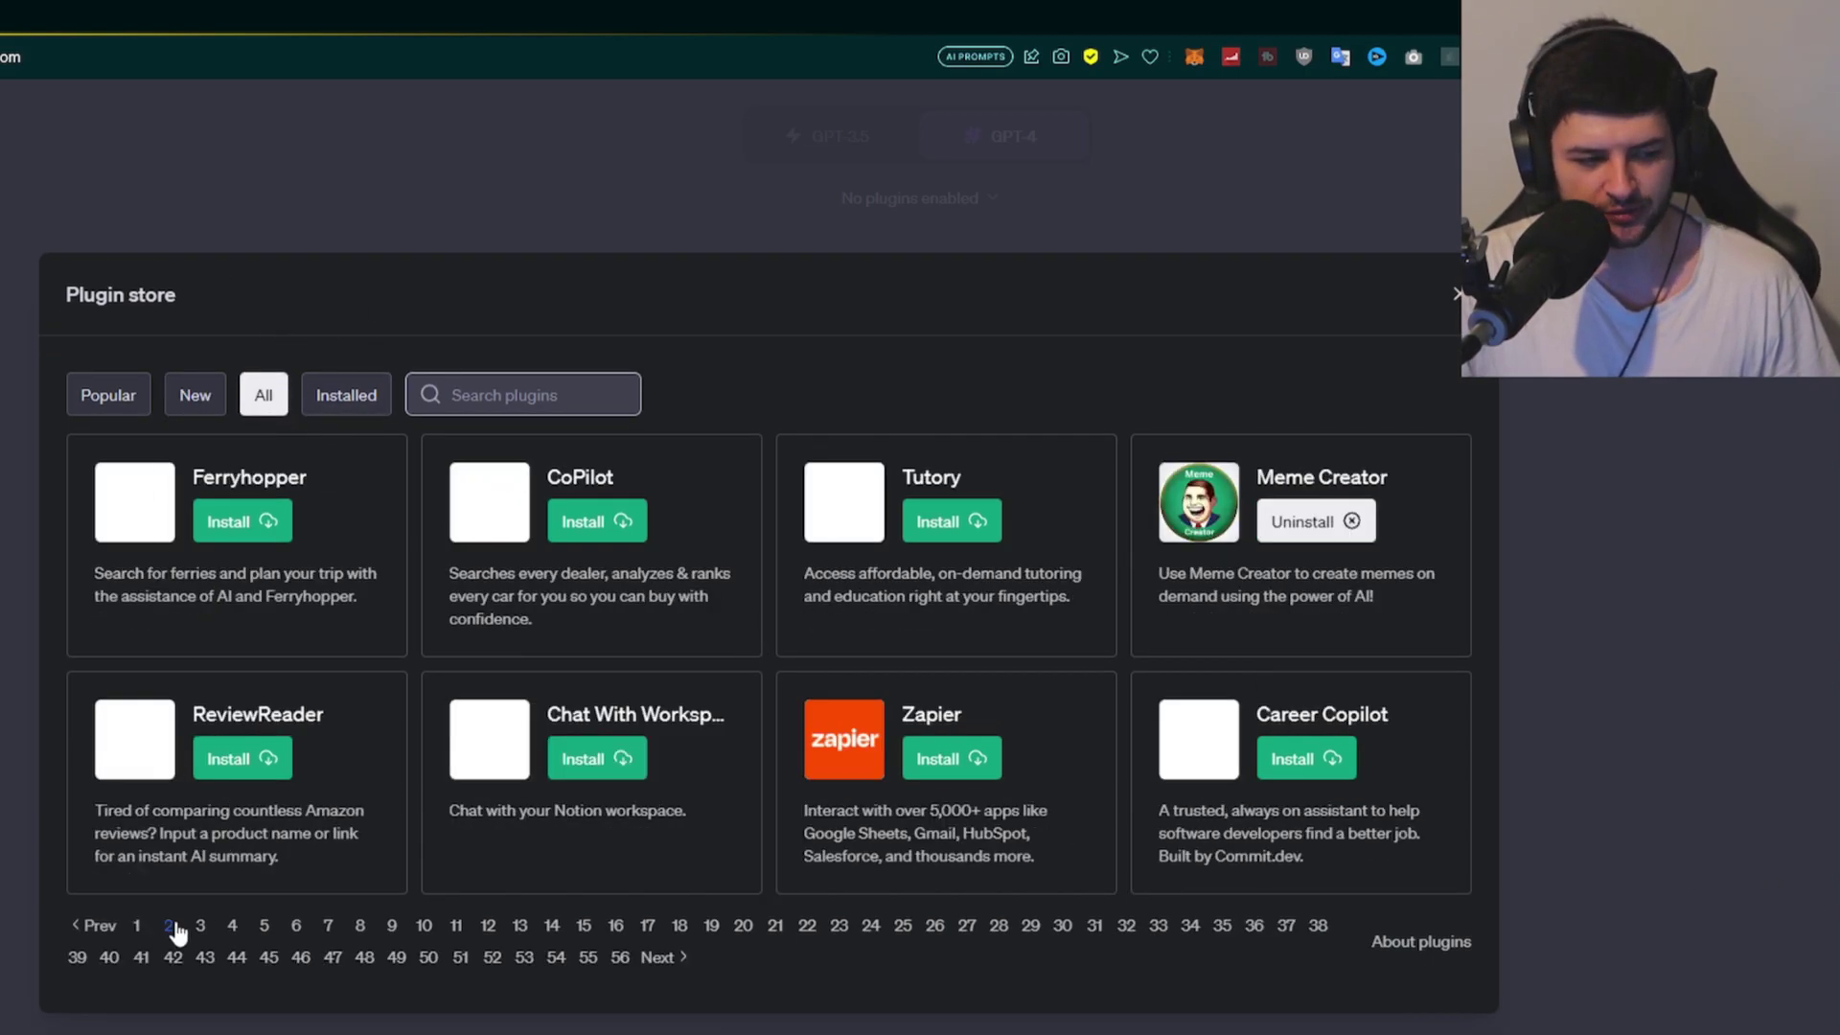
left_click(200, 924)
left_click(232, 924)
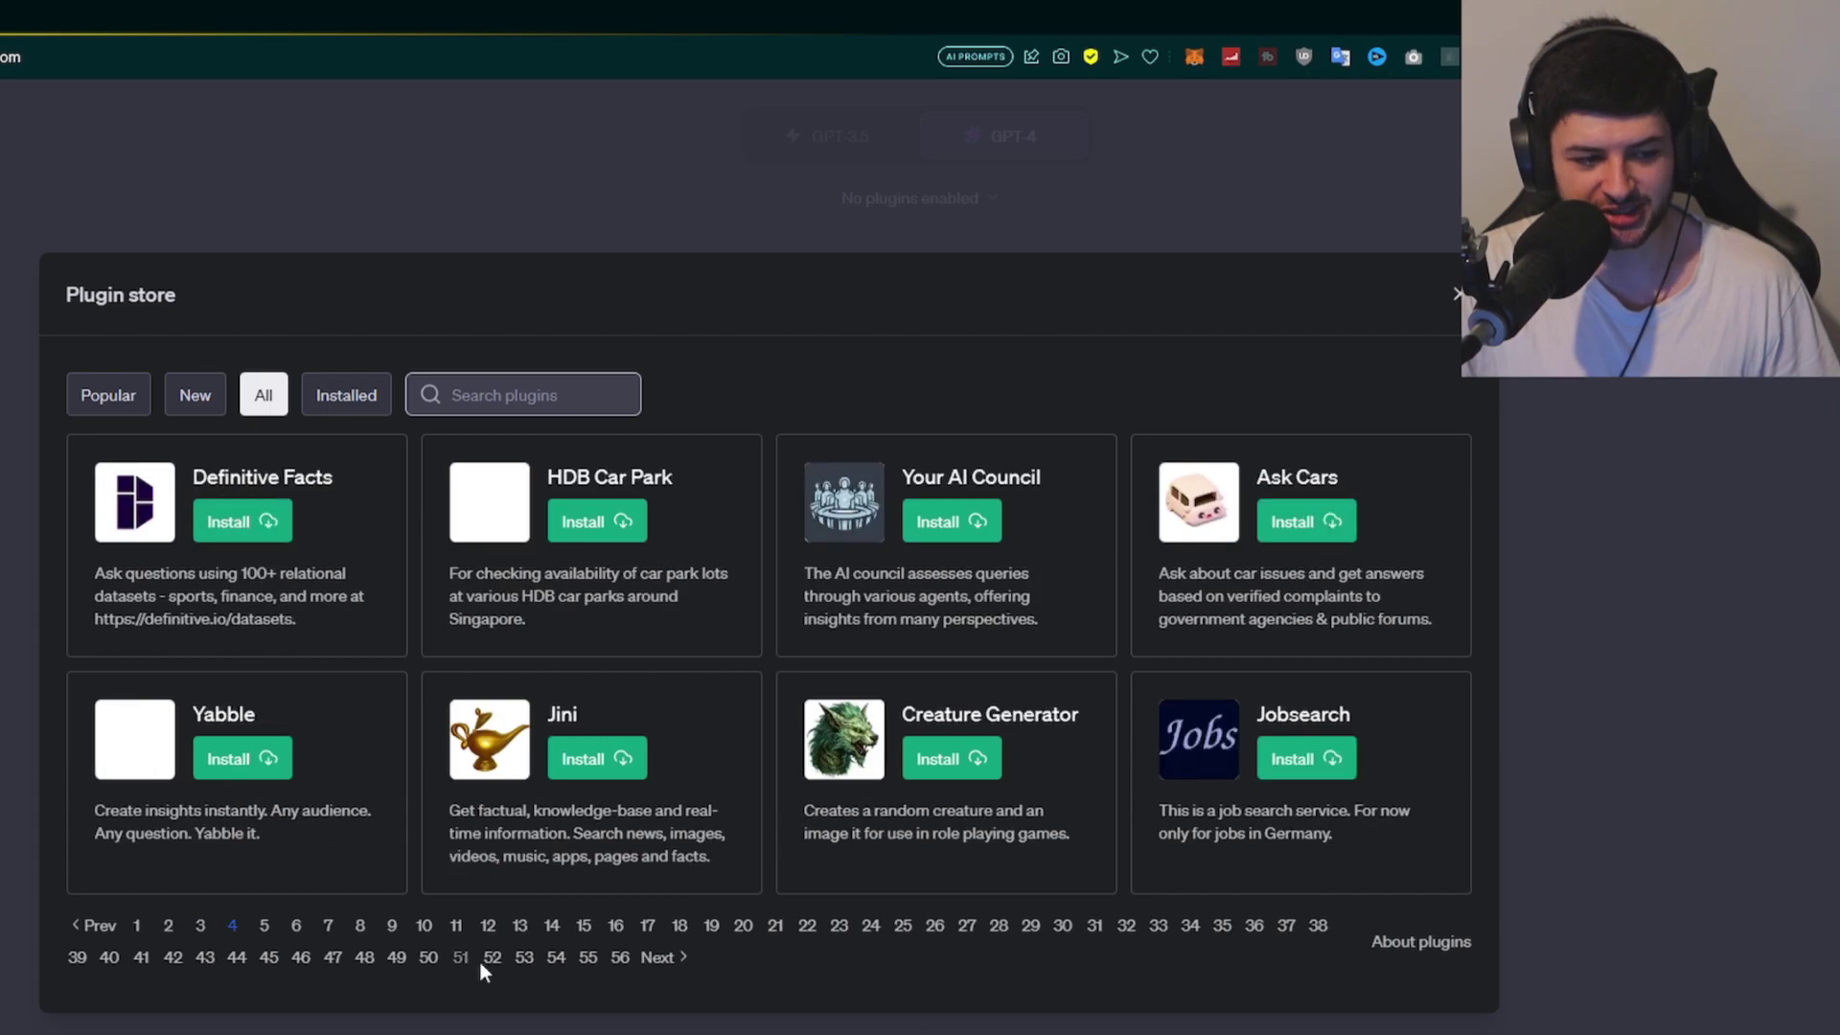
left_click(620, 957)
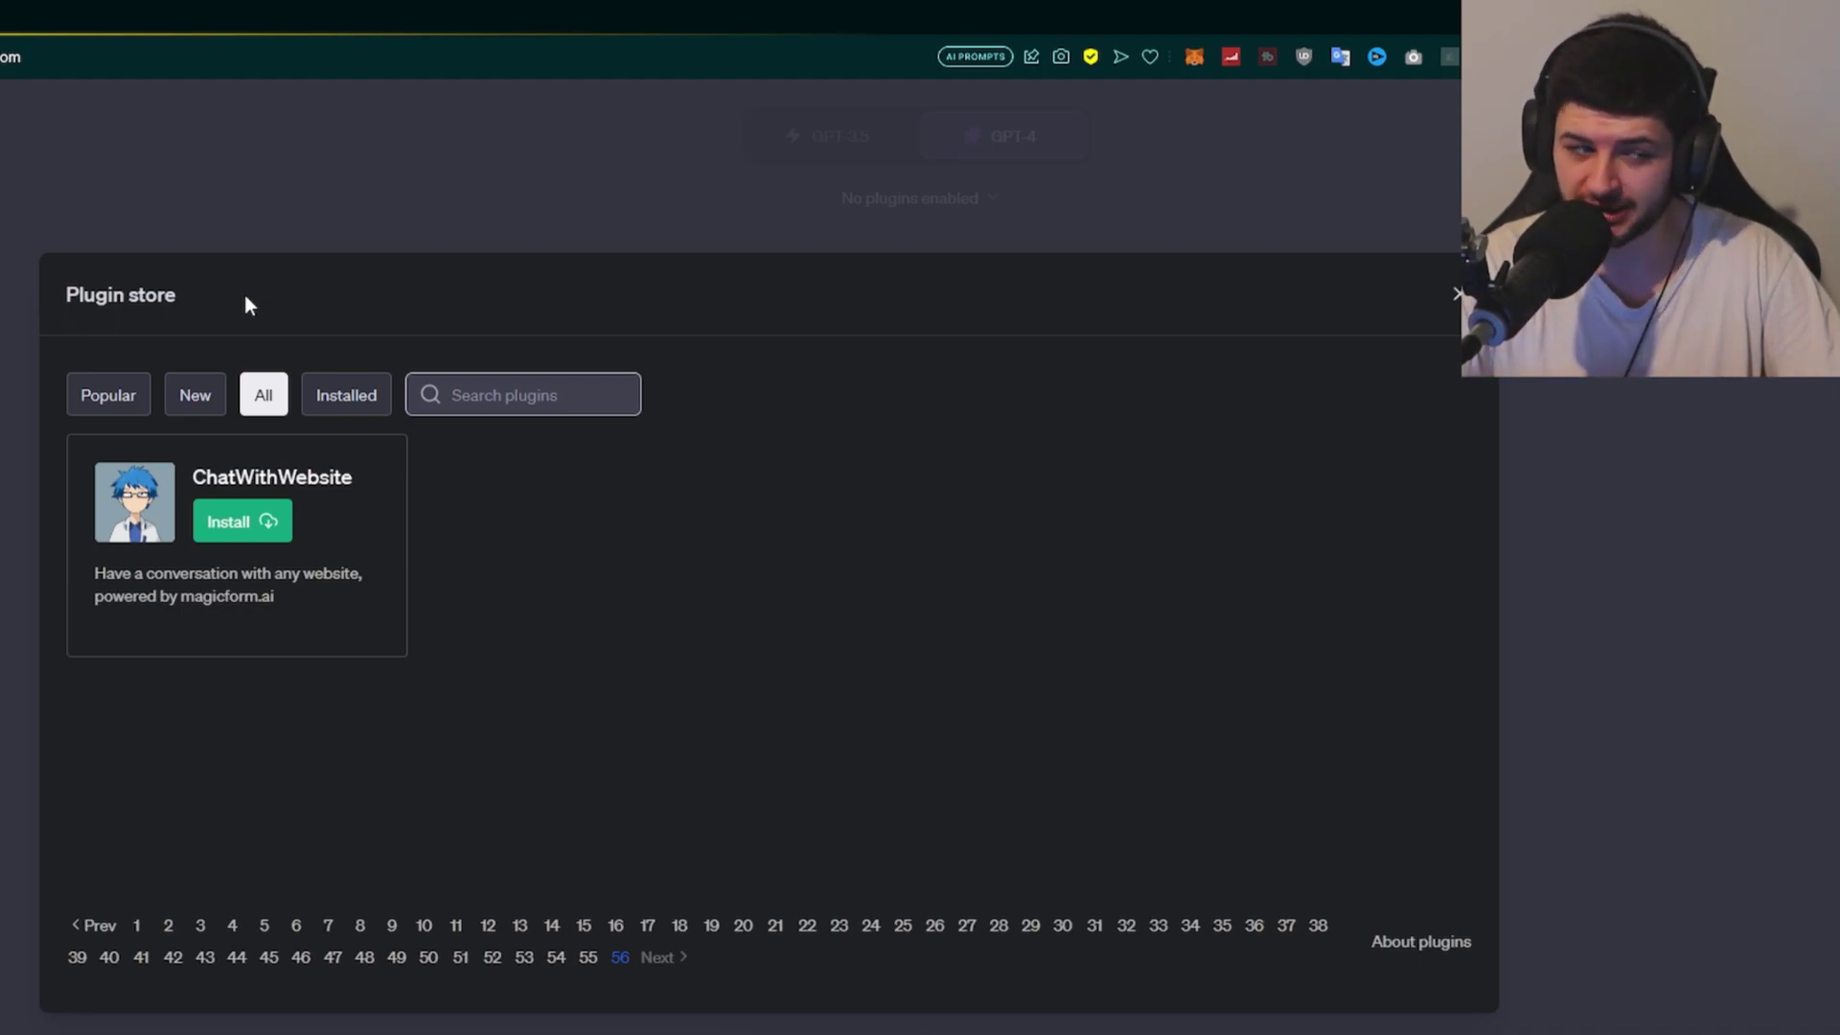
left_click(488, 925)
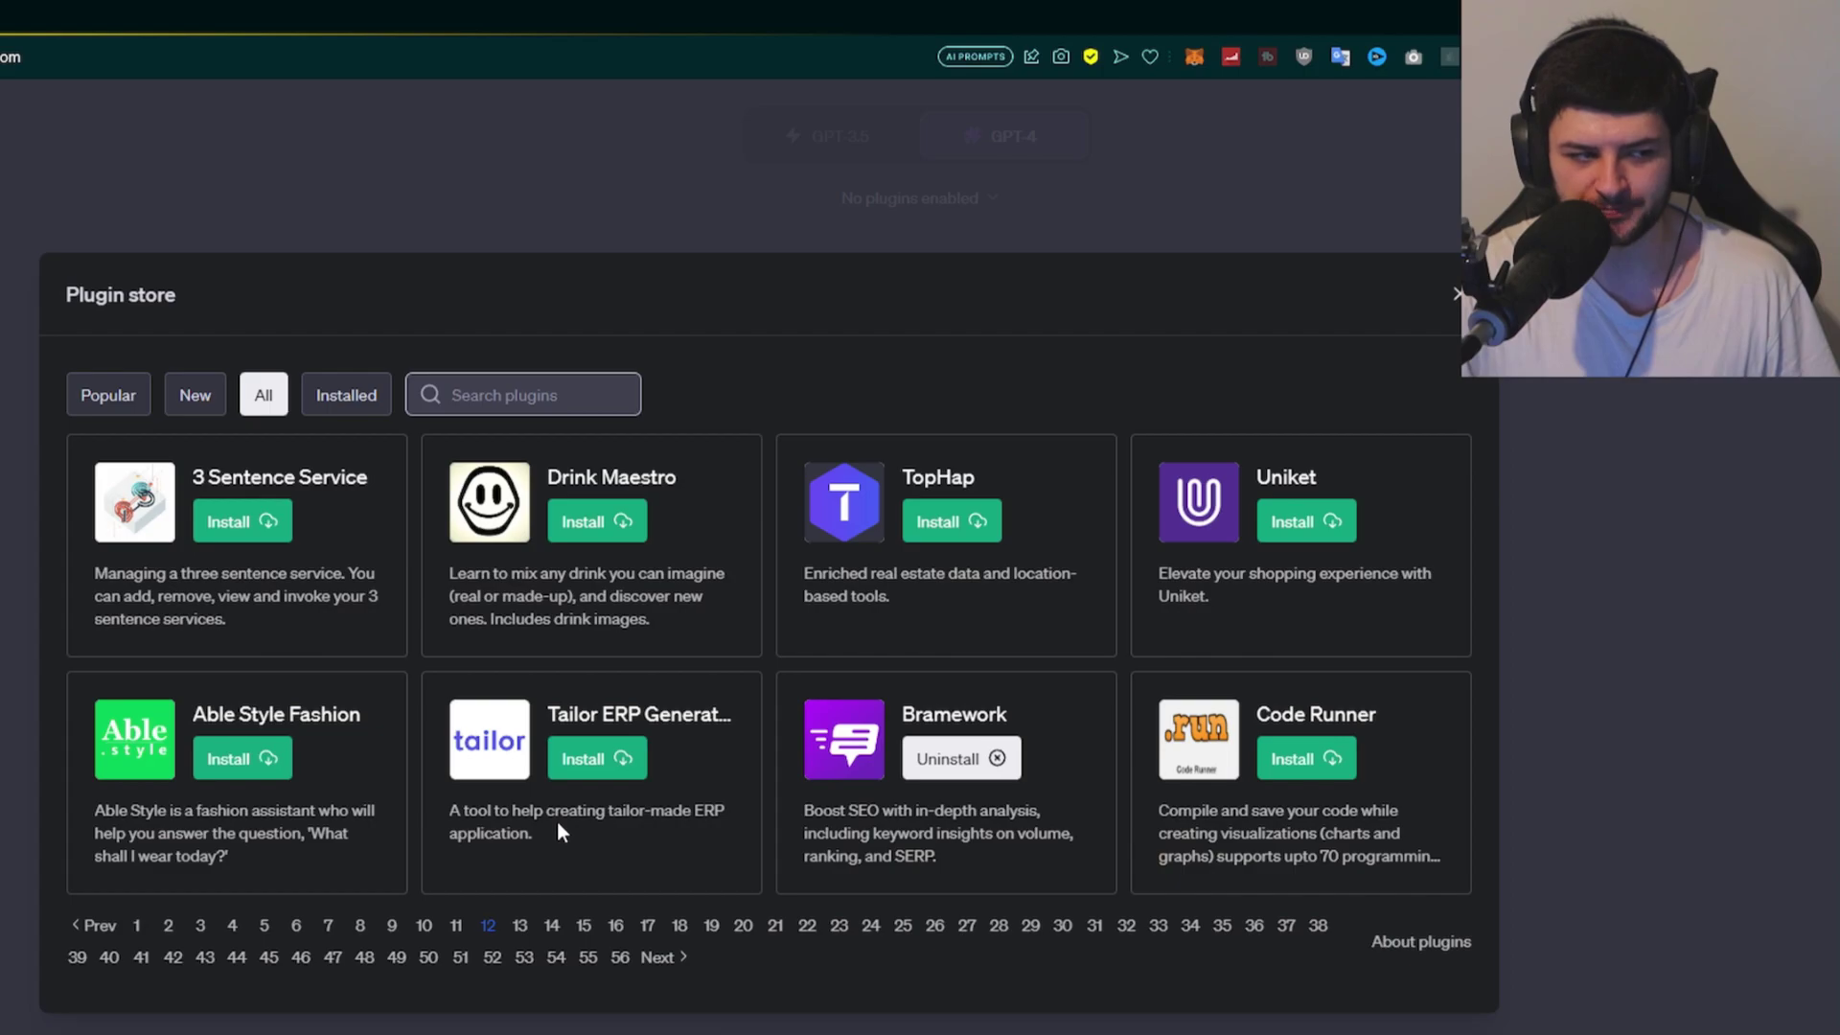
Step: Show only installed plugins and page through pages 2, 3, 4, then back to 1
left_click(333, 396)
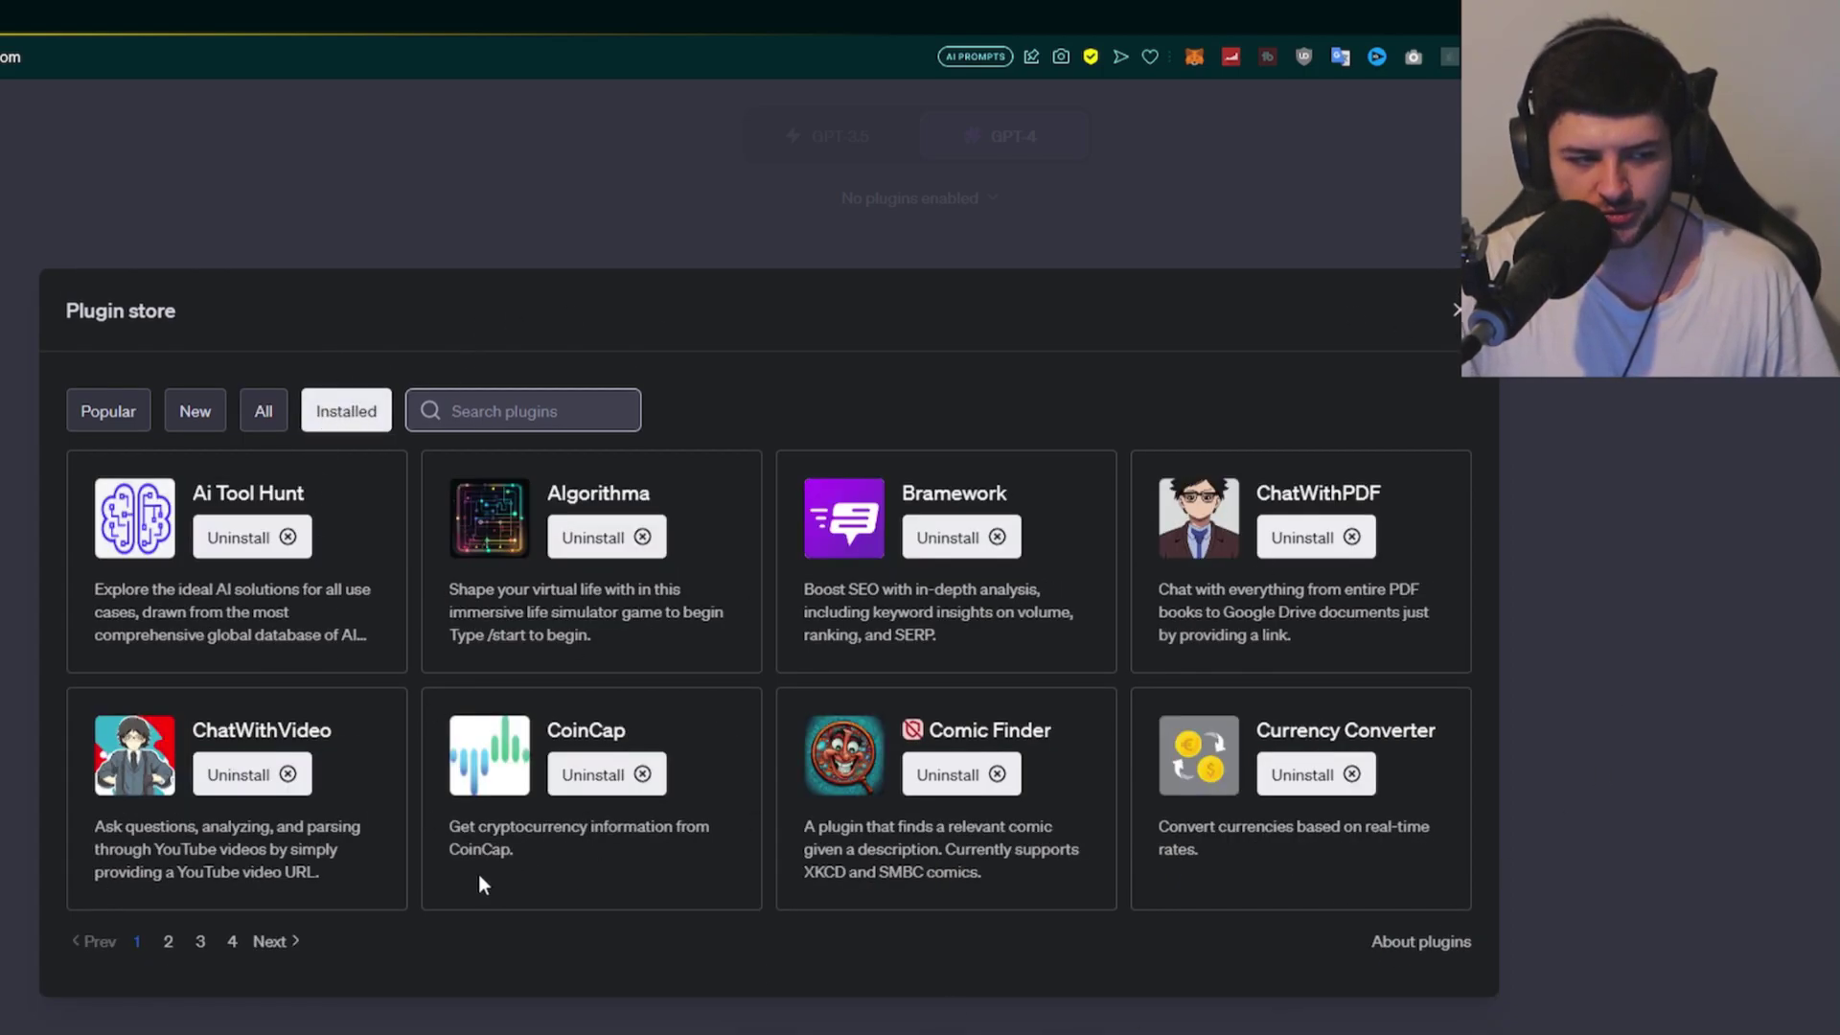
left_click(168, 944)
left_click(206, 948)
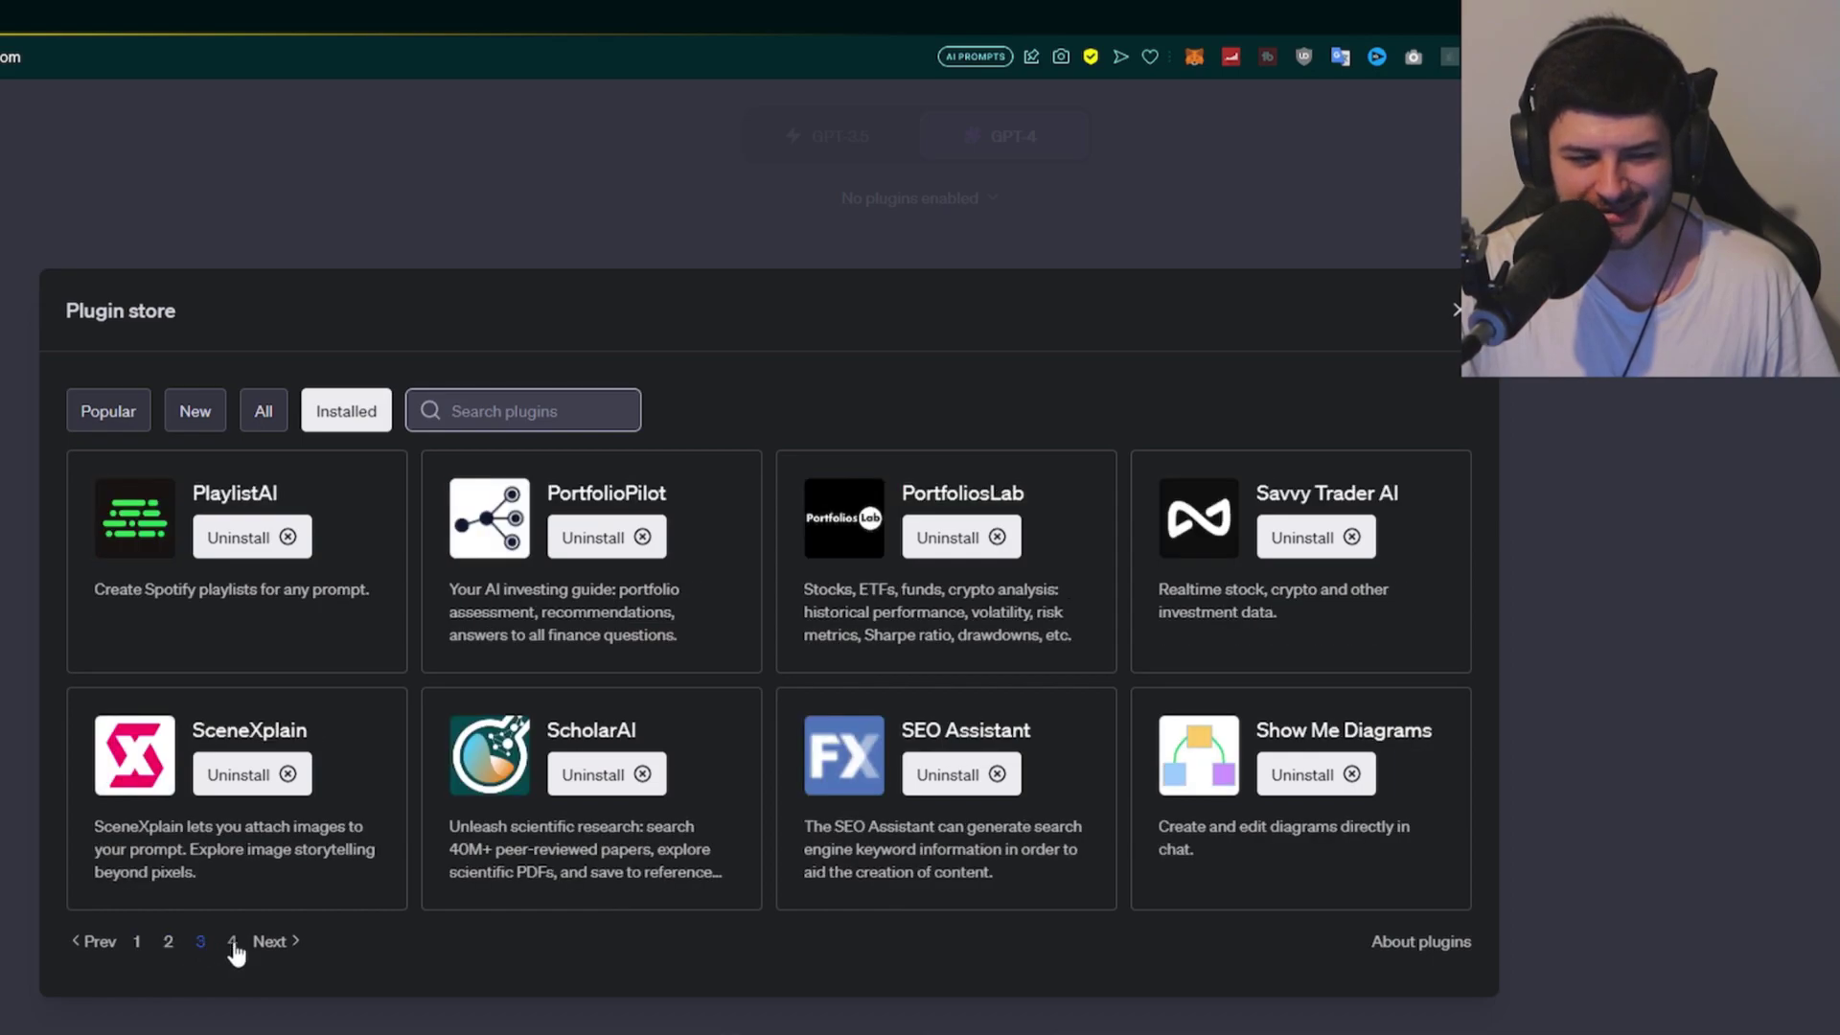
left_click(233, 947)
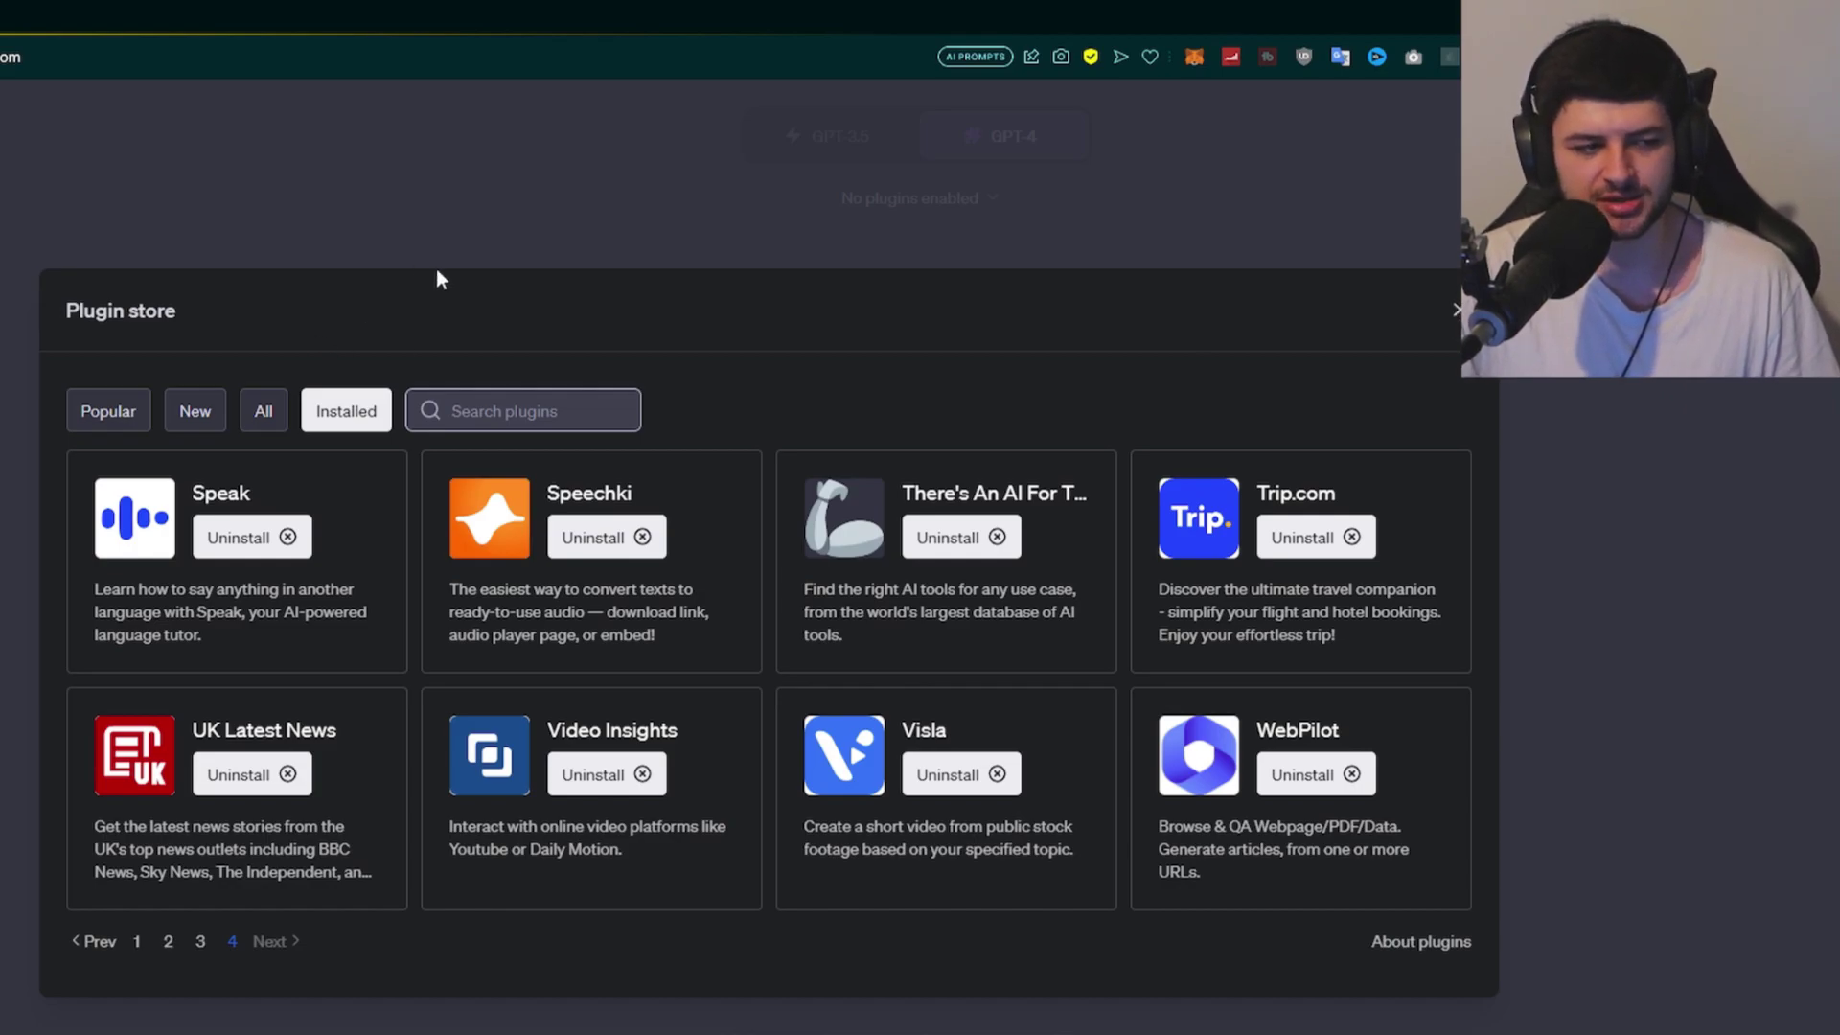
left_click(311, 404)
Step: Enable the Ai Tool Hunt plugin and ask 'tell me an a.i tool i can use for script writing'
key("Escape")
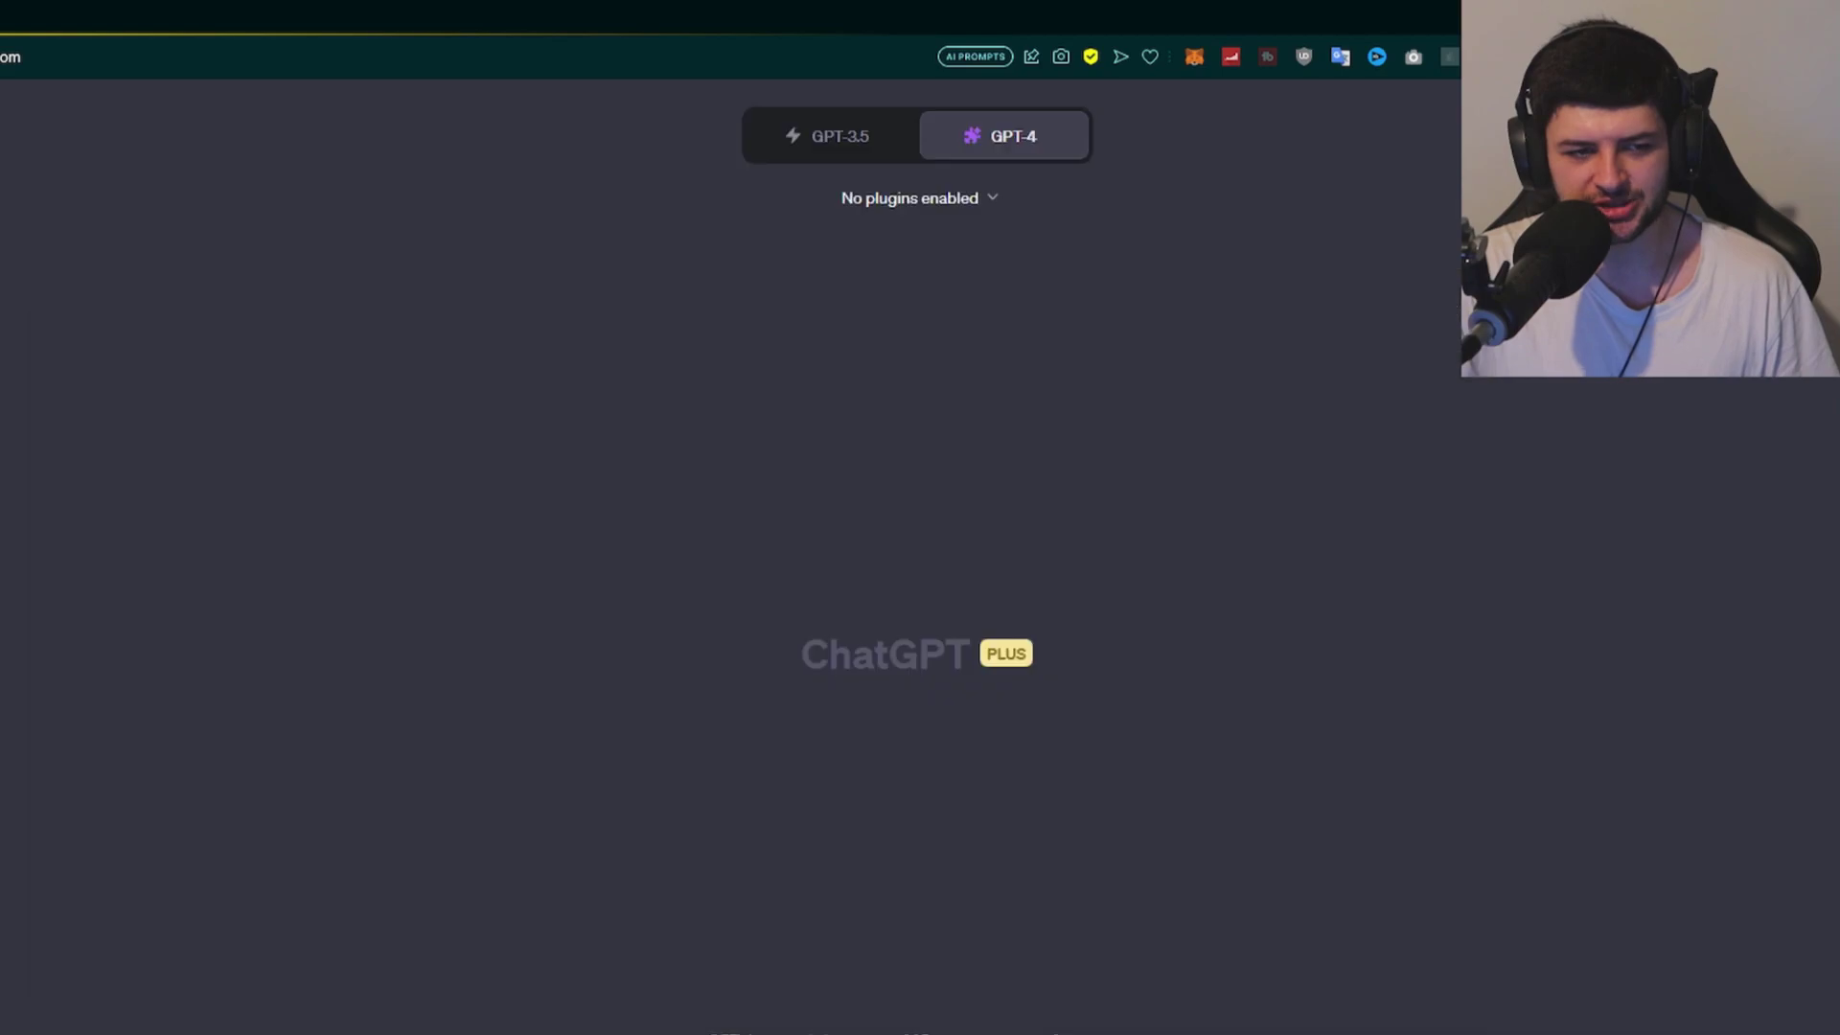
mouse_move(990, 158)
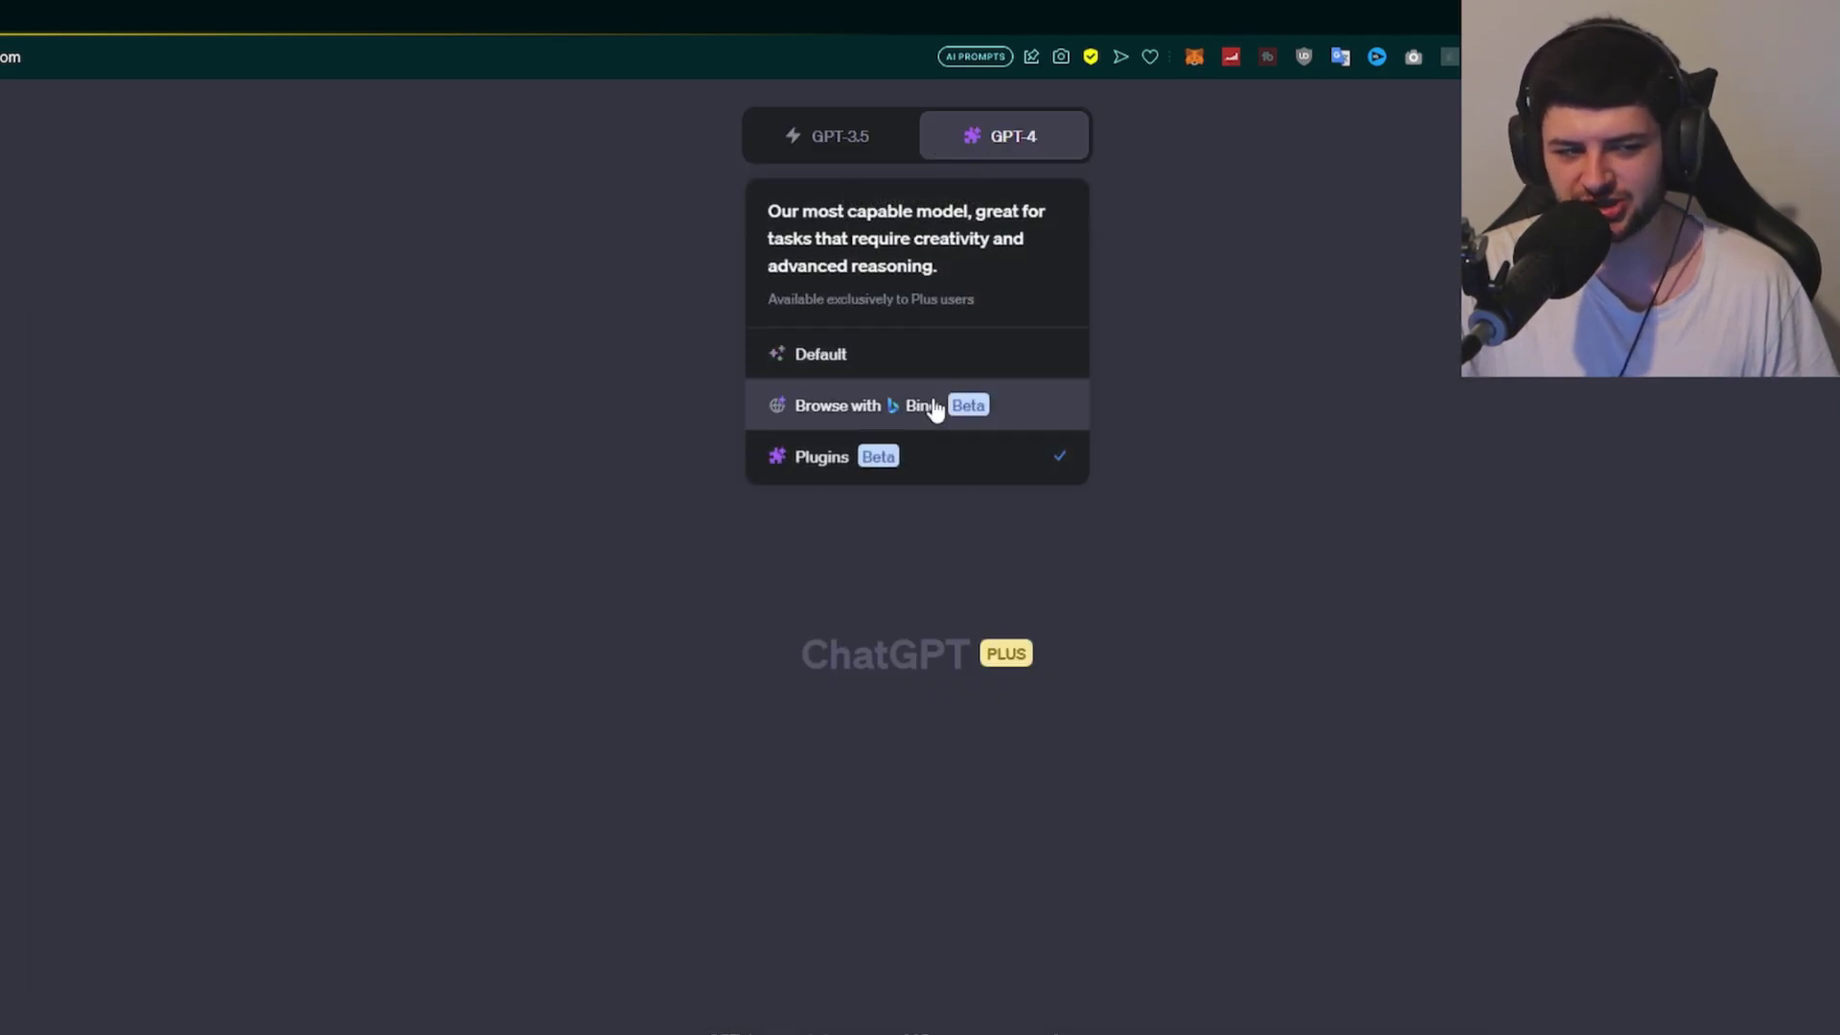
left_click(922, 464)
left_click(924, 194)
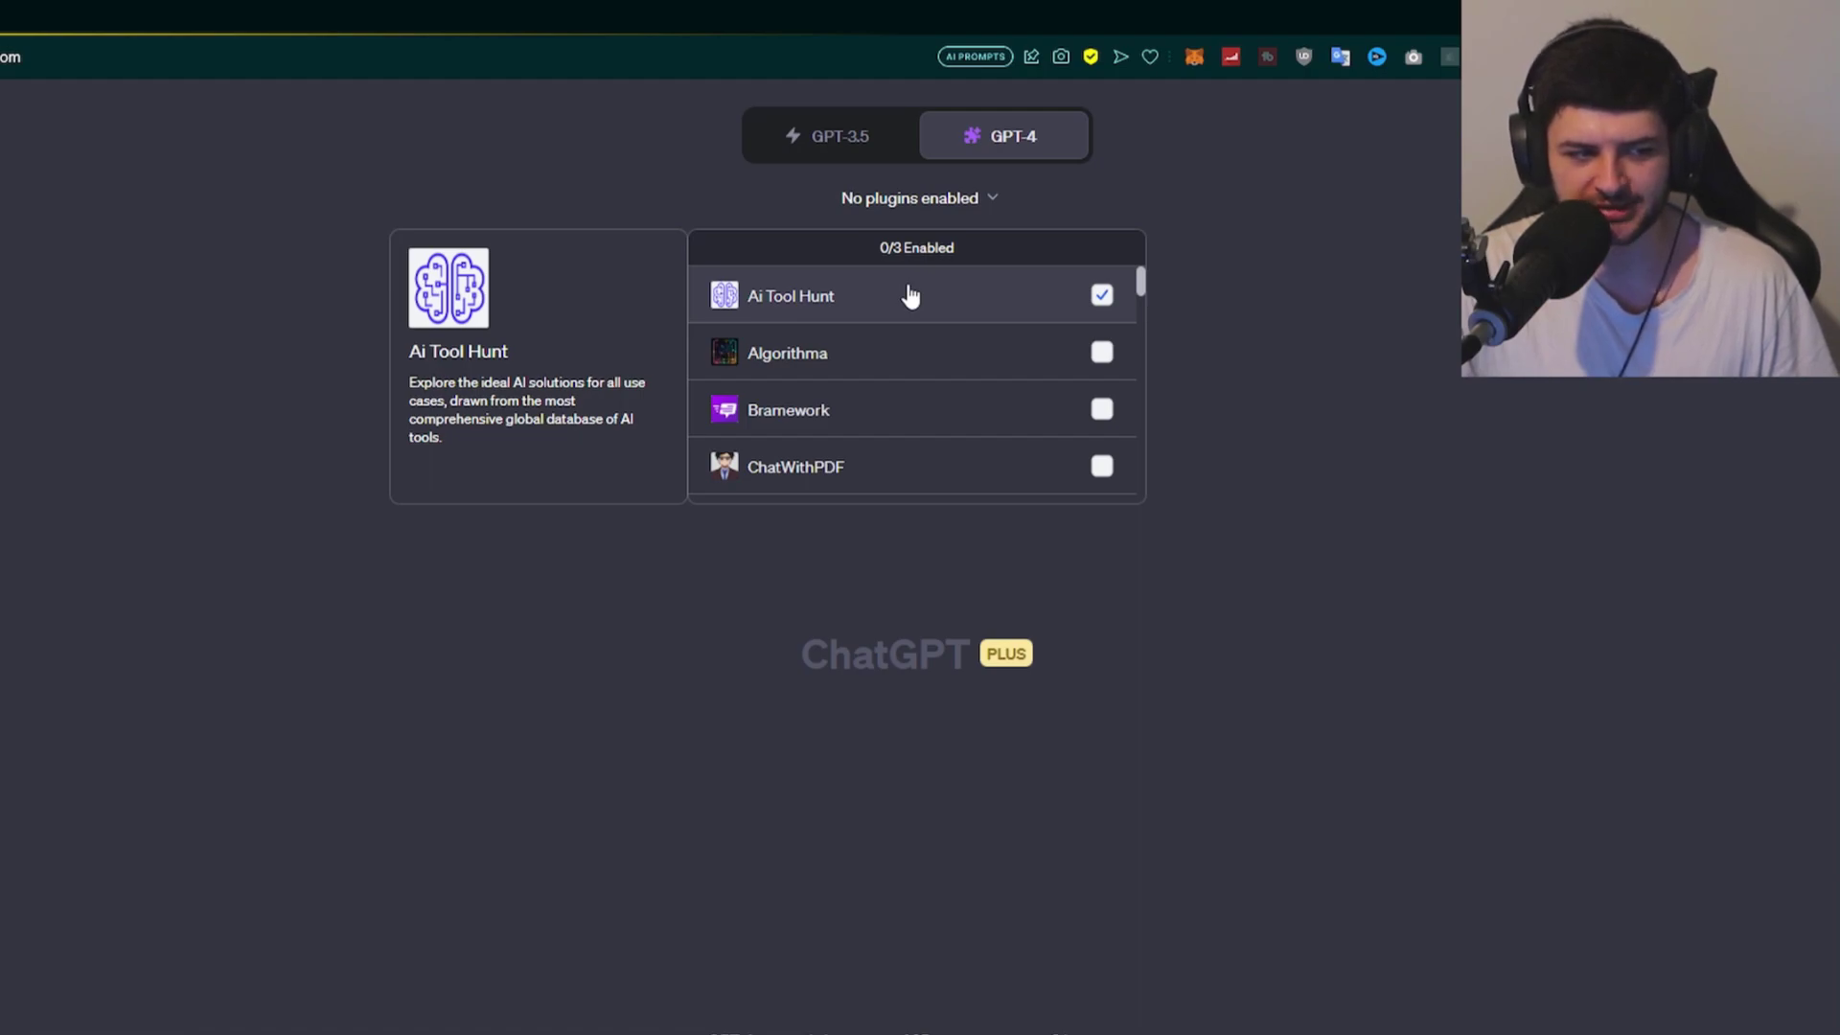
left_click(431, 810)
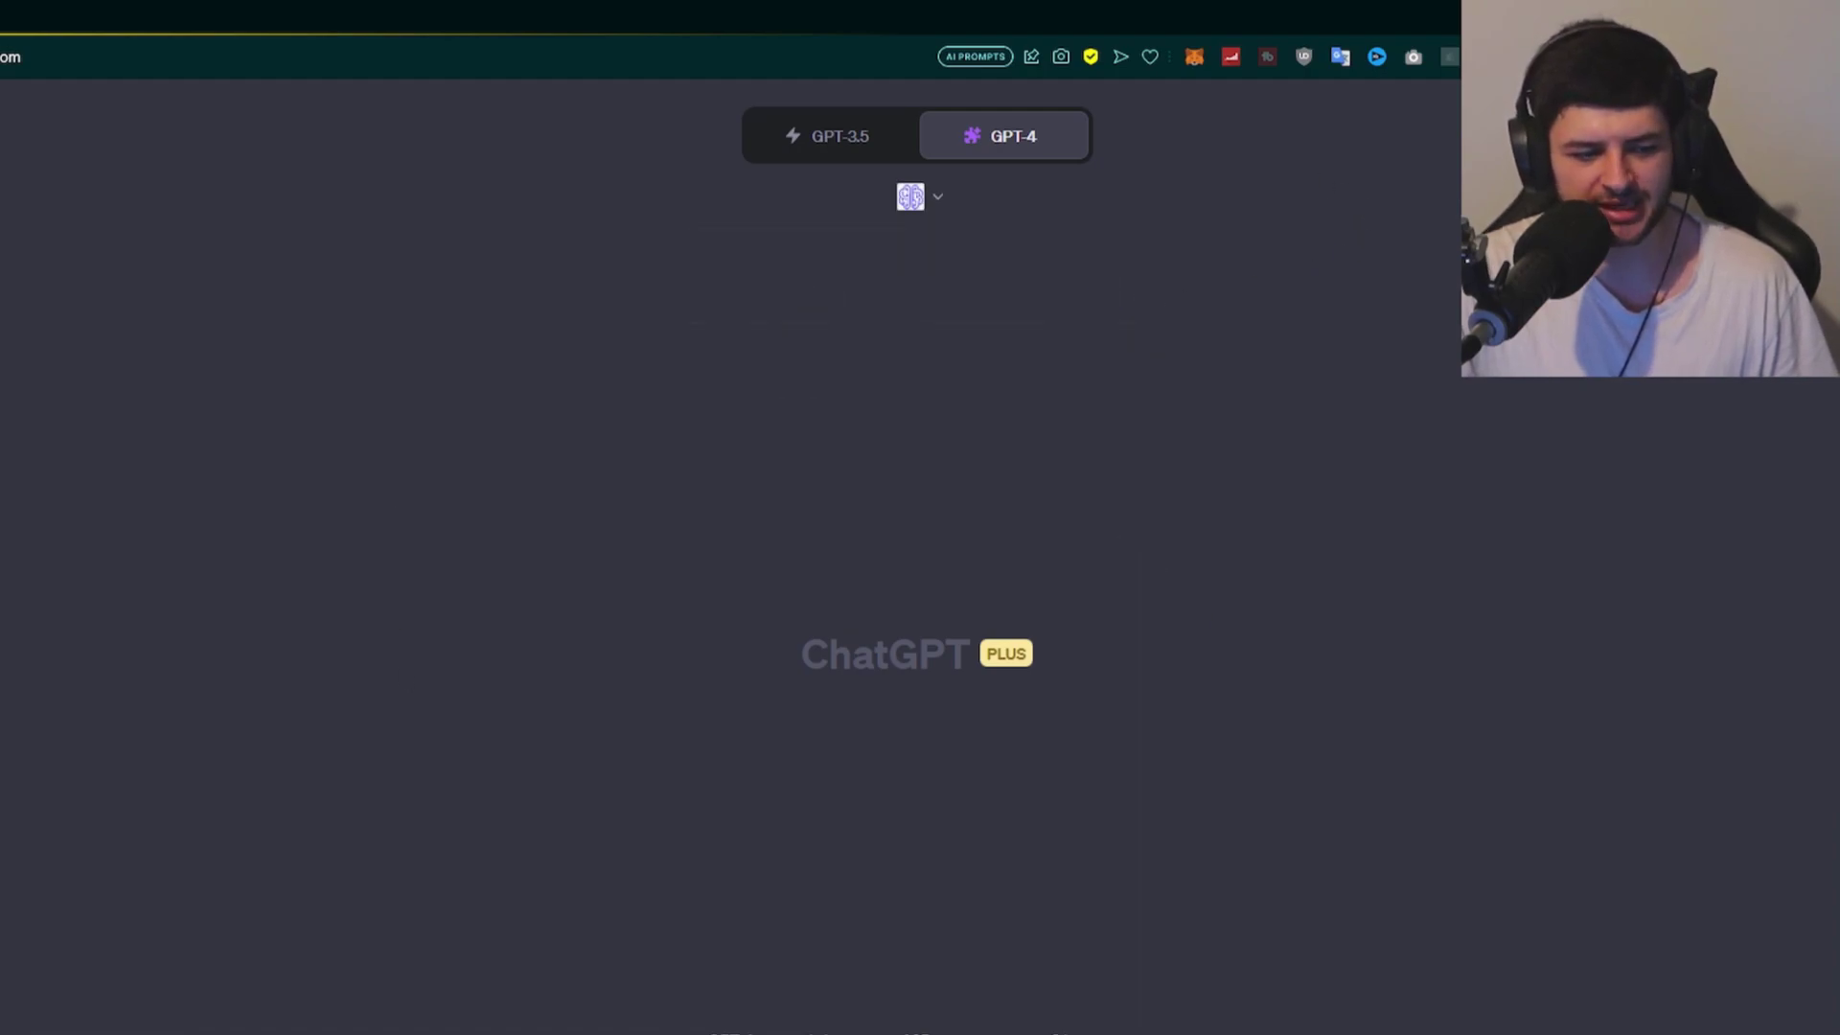
type("tell me an a.i too")
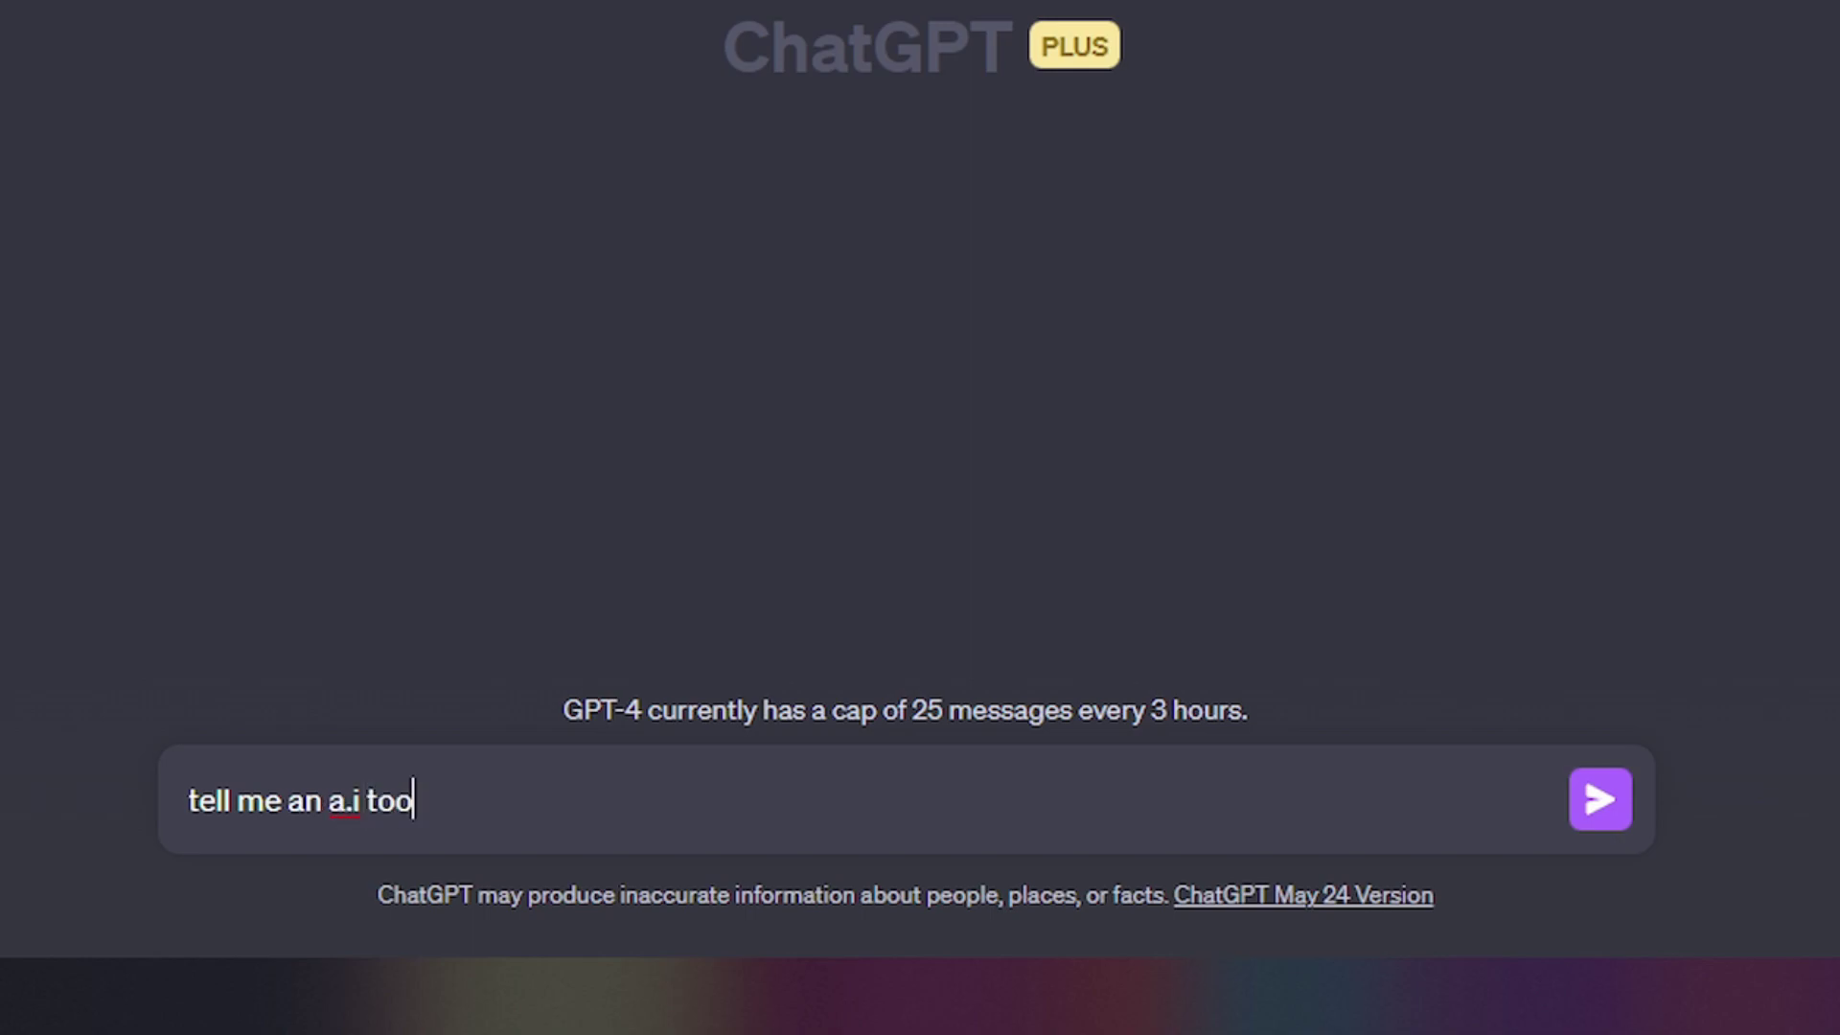
type("l i can use for script writing")
key("Return")
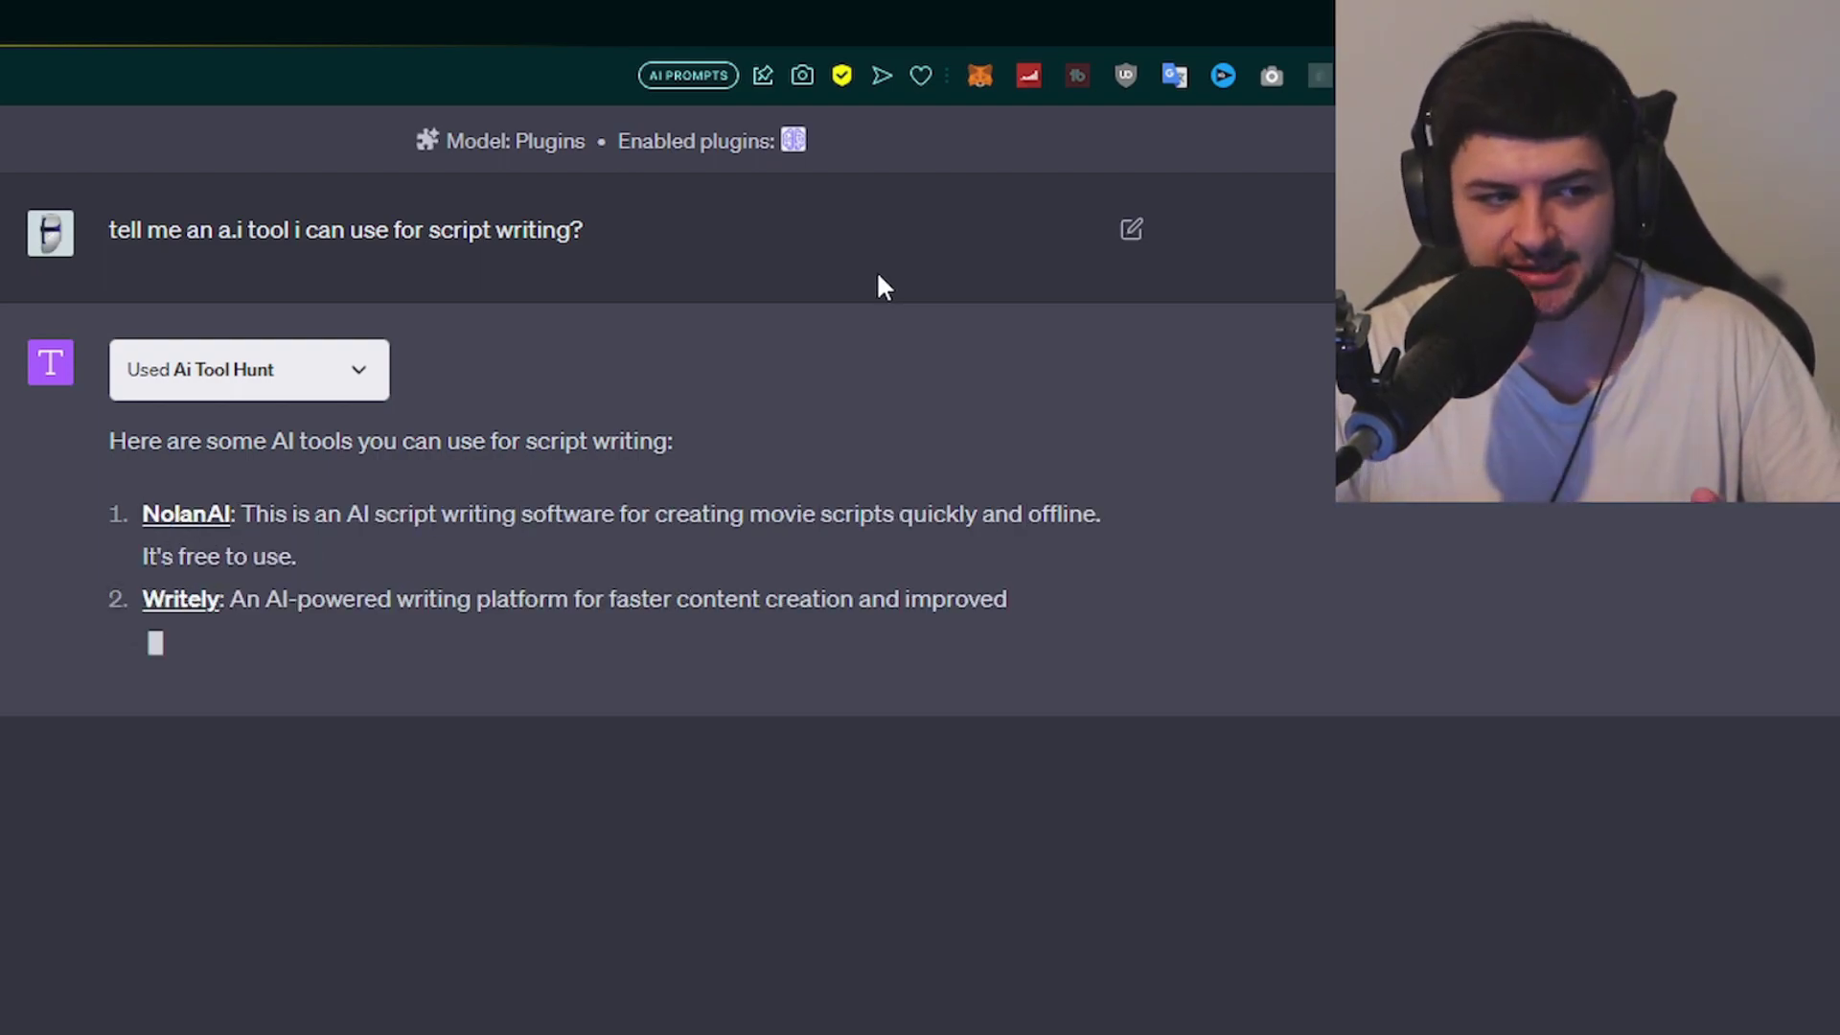
Step: Highlight the question and expand the Ai Tool Hunt request and response JSON
left_click_drag(108, 230, 277, 233)
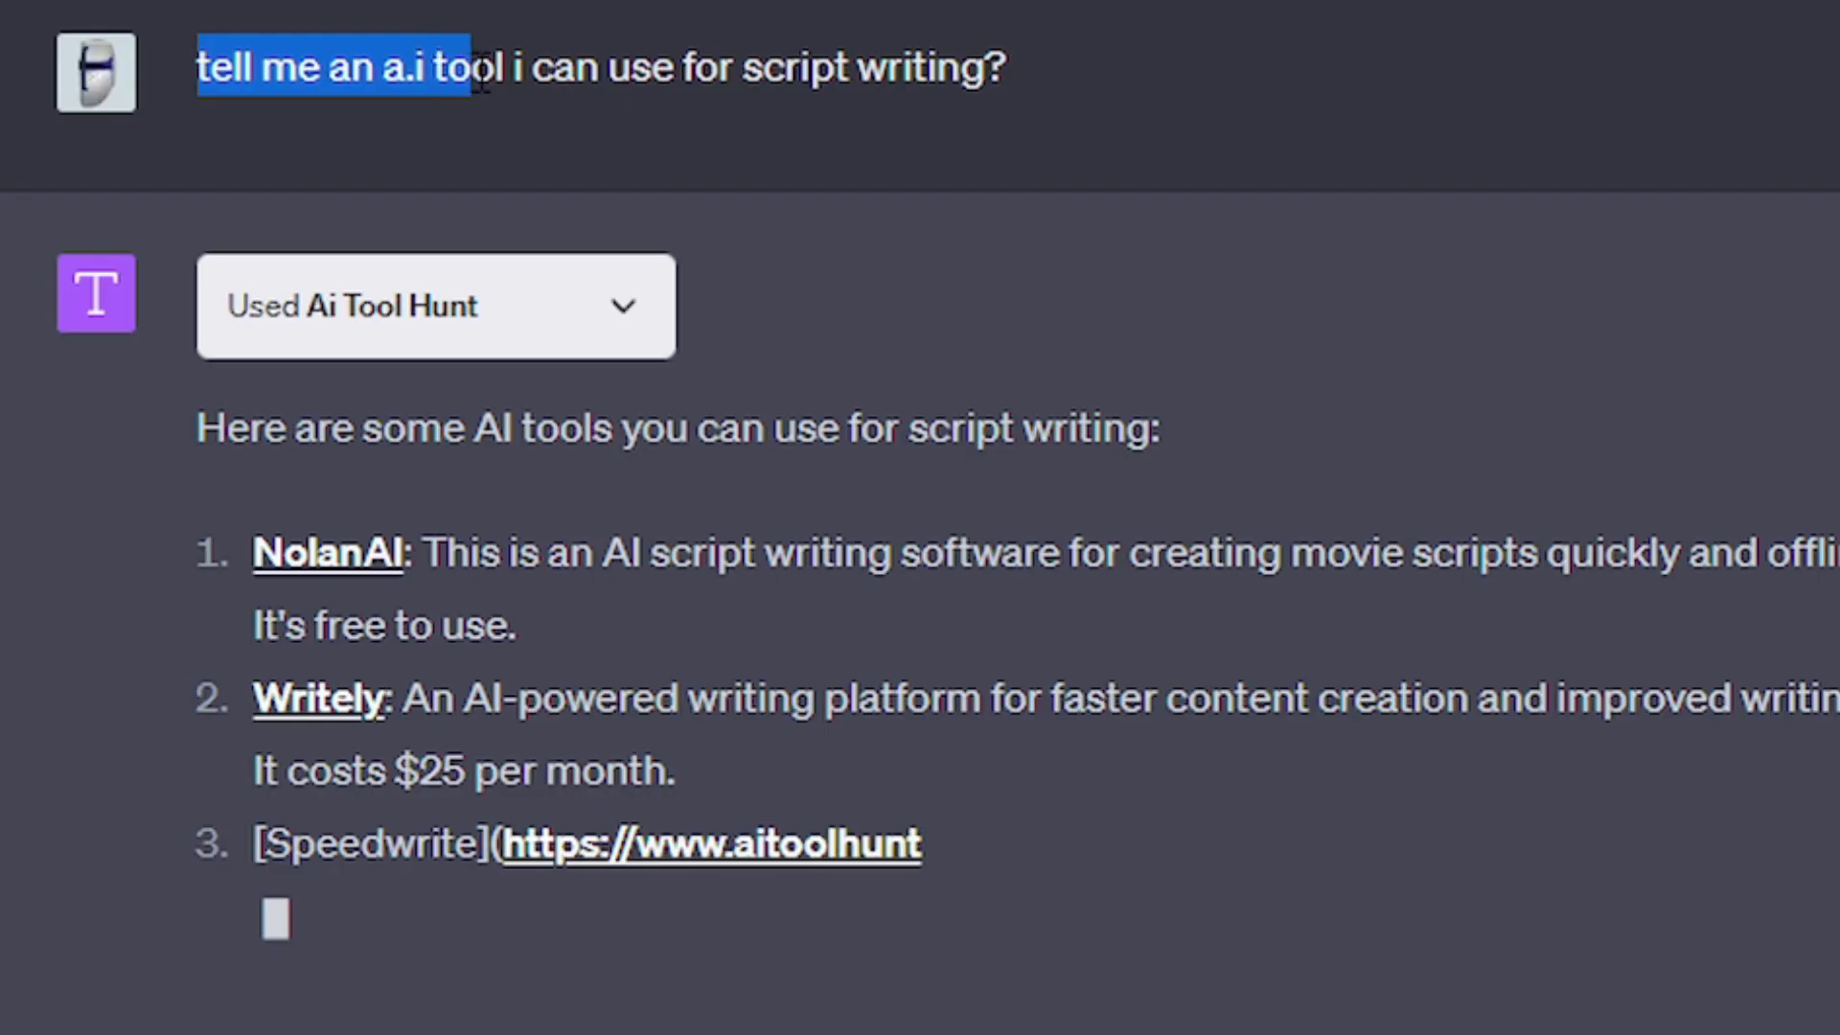
left_click_drag(484, 71, 1026, 70)
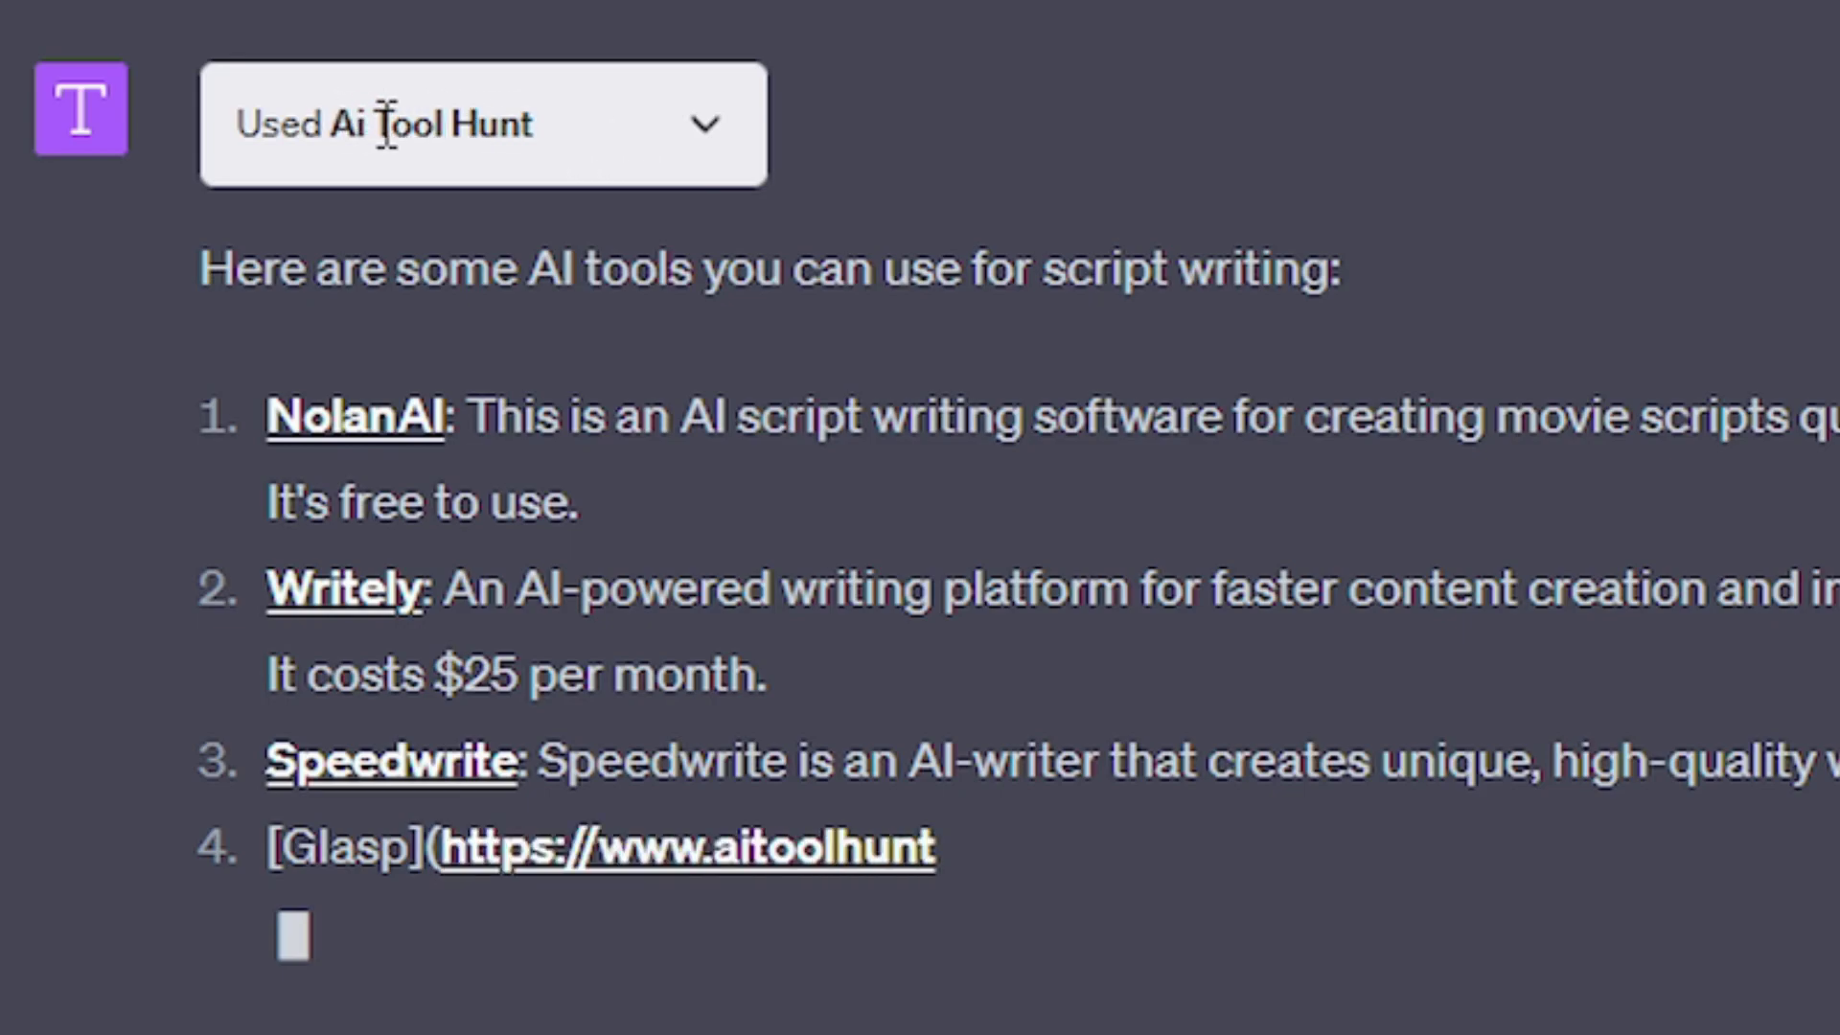
left_click(706, 124)
scroll(258, 390, "down", 10)
scroll(371, 395, "up", 6)
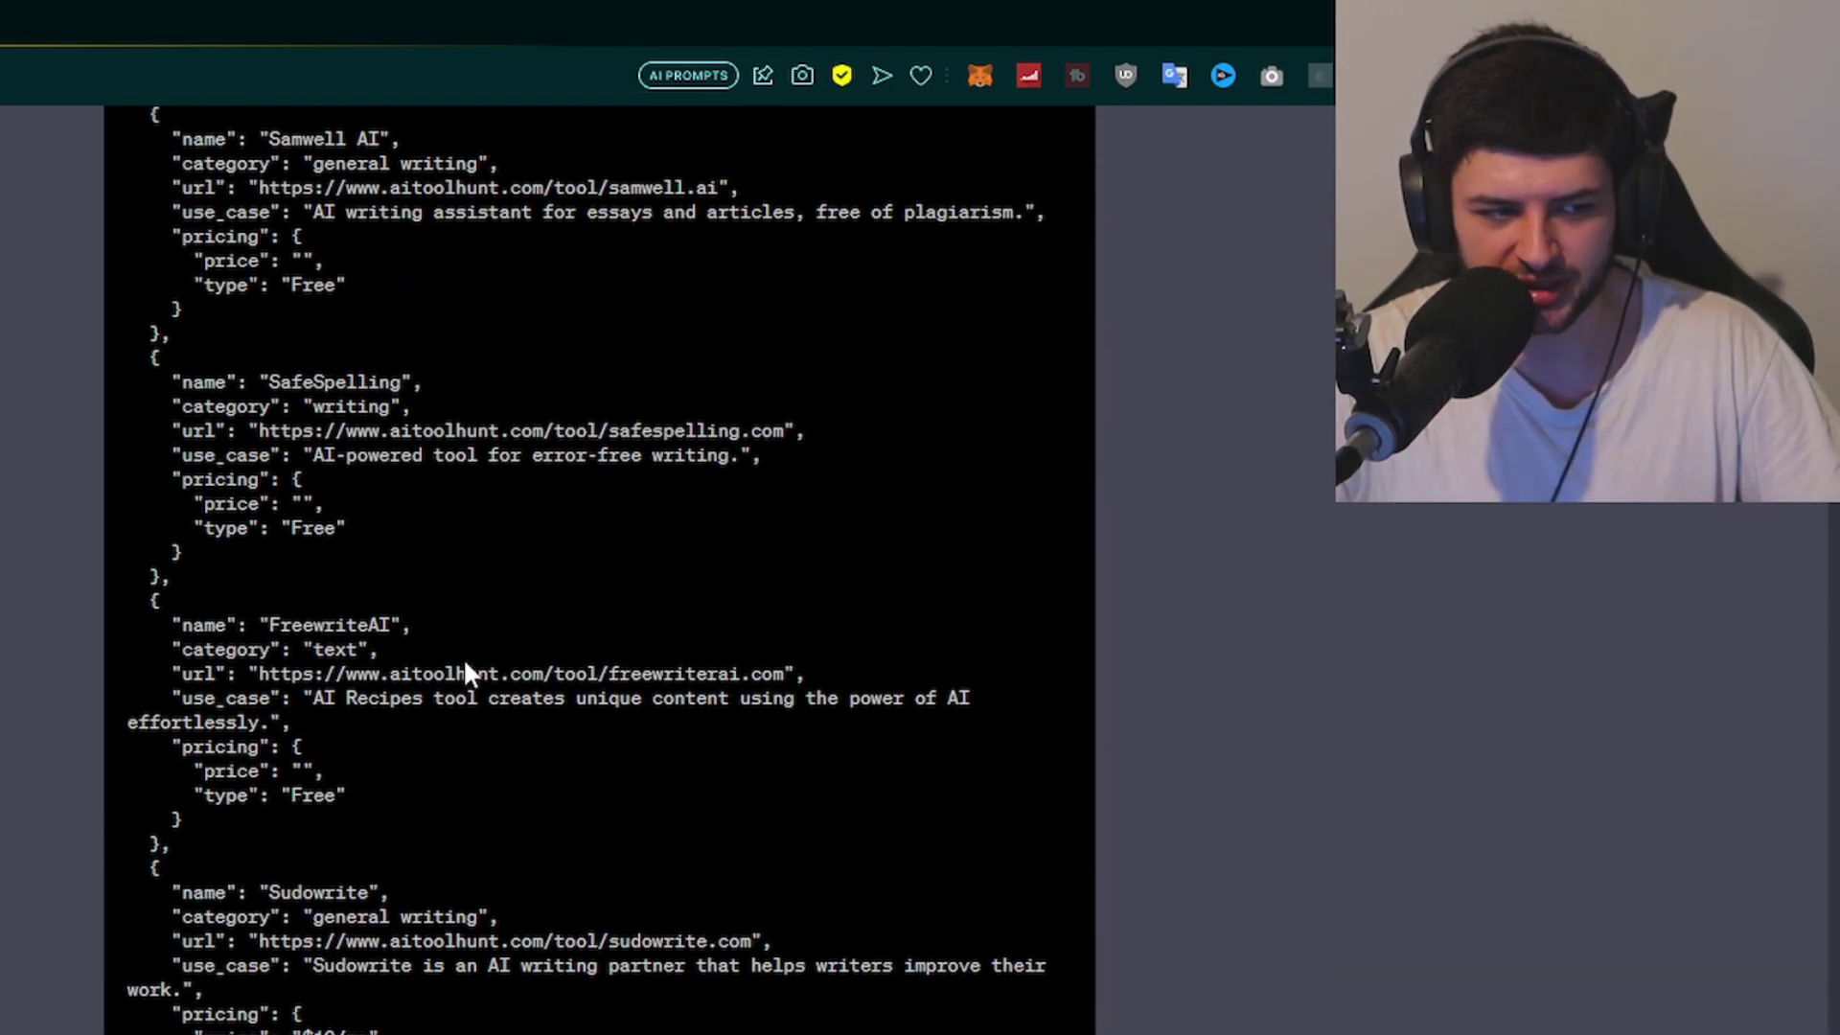
scroll(465, 671, "up", 10)
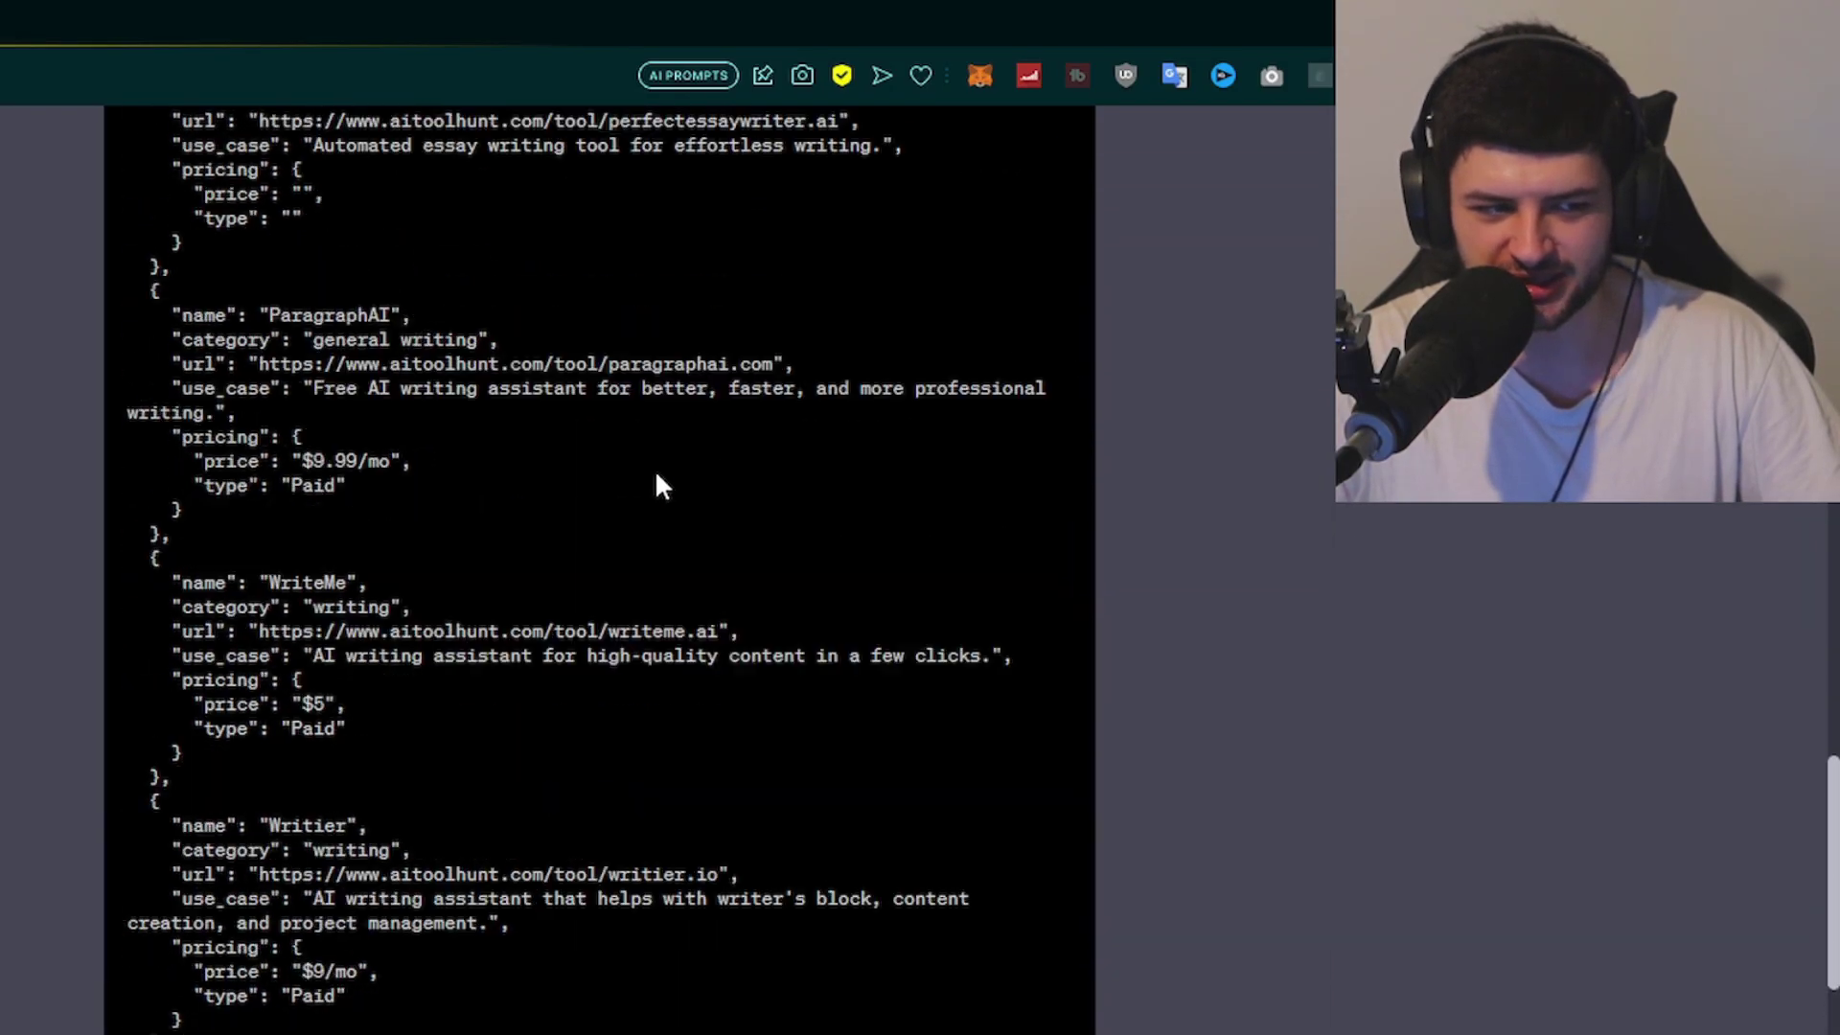
scroll(661, 484, "up", 15)
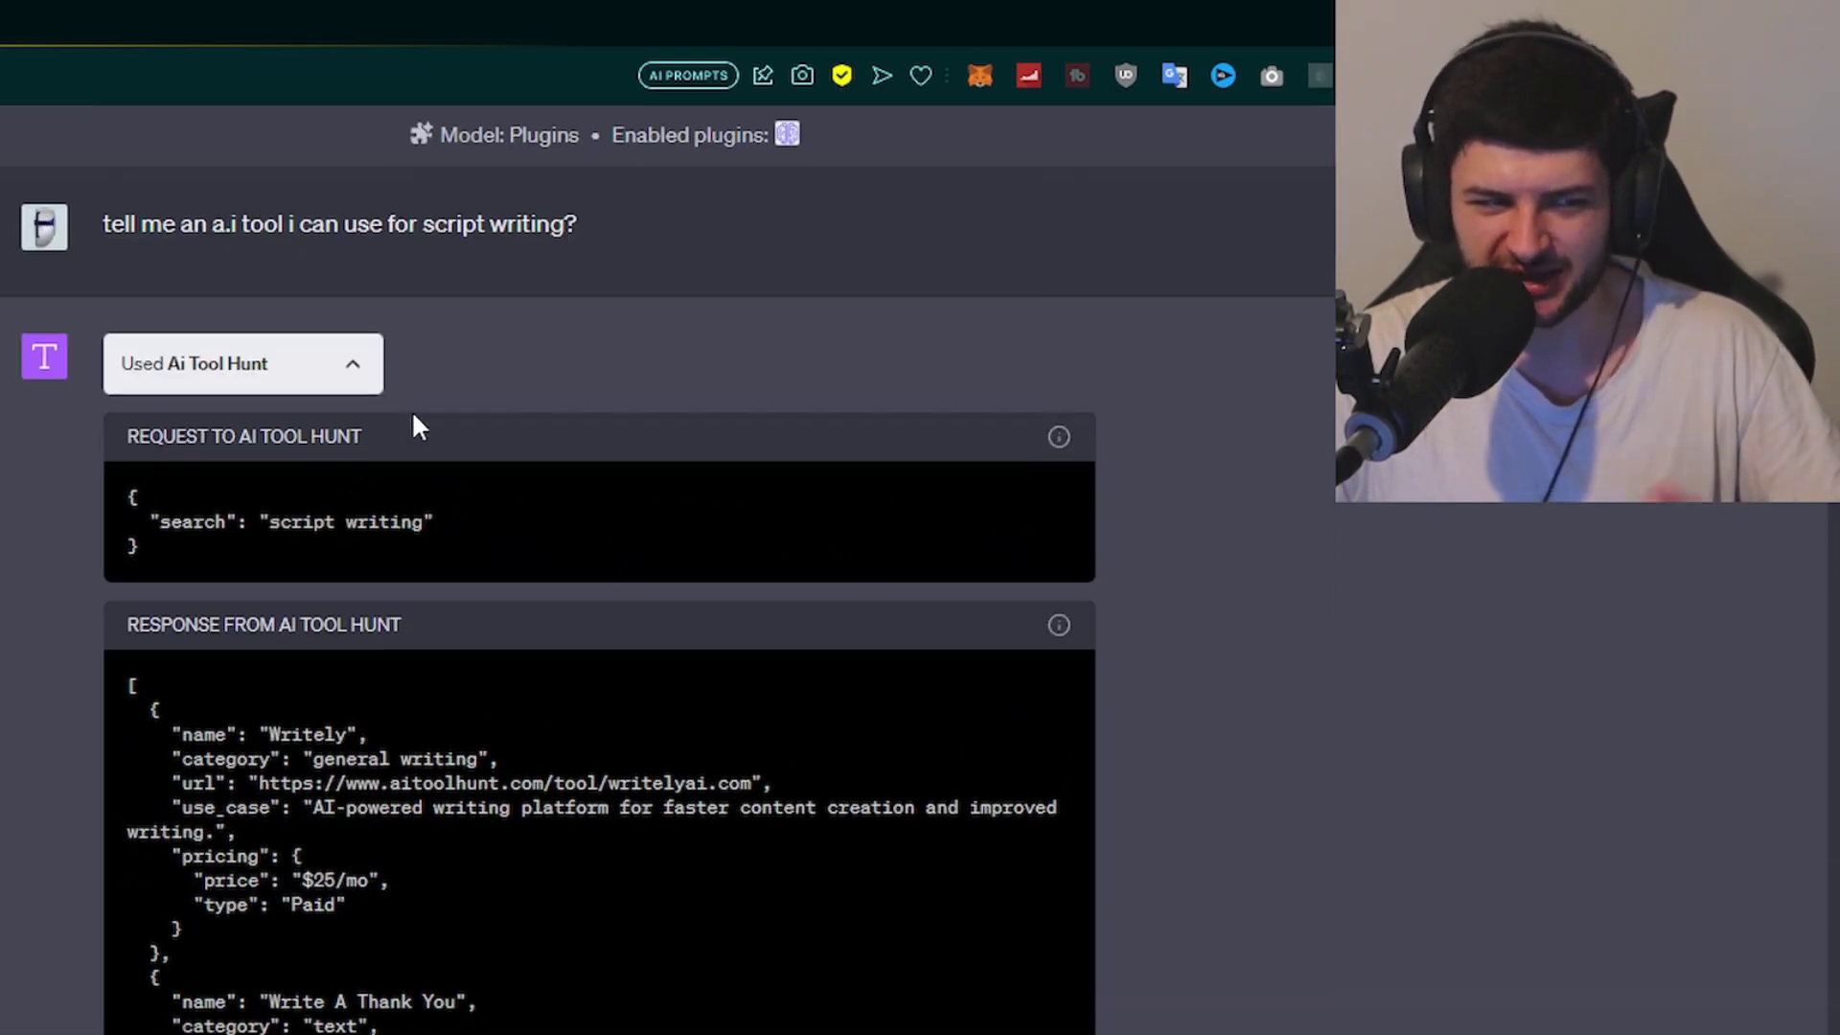
Step: Collapse the plugin details and highlight Grammarly's $12.08/month price in the six-tool answer
left_click(371, 375)
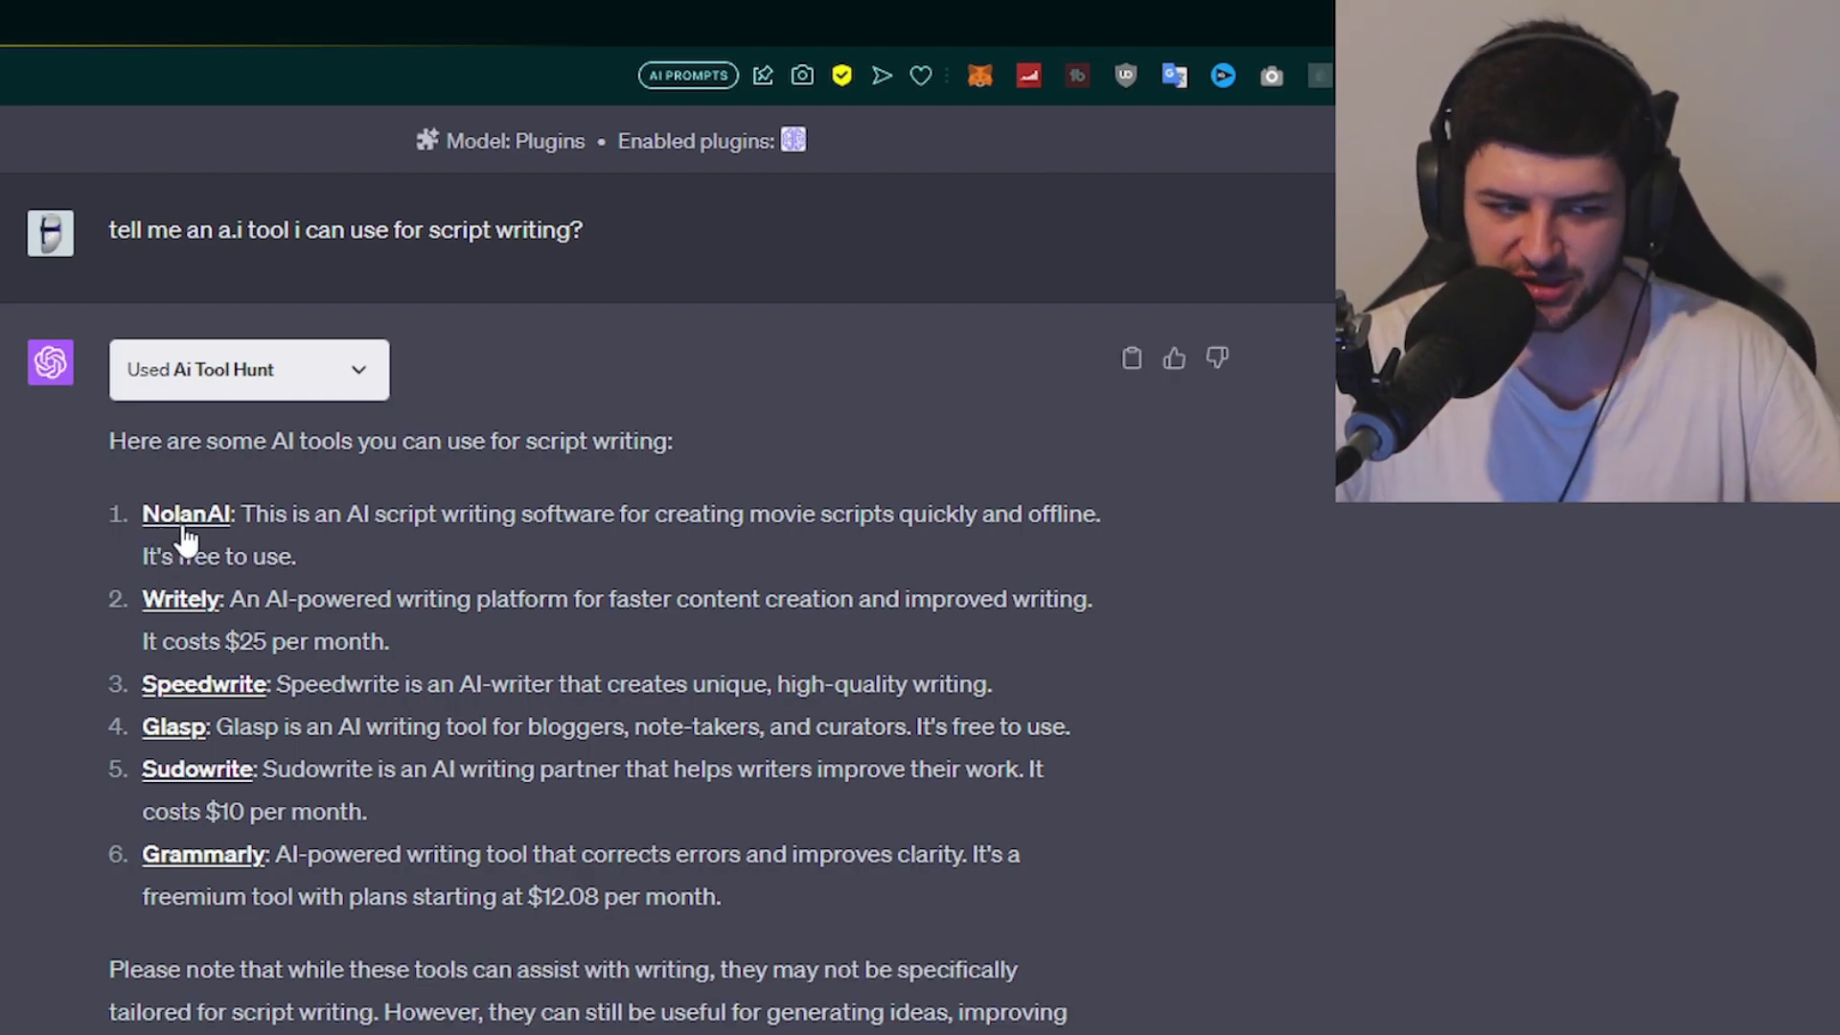
scroll(182, 546, "down", 2)
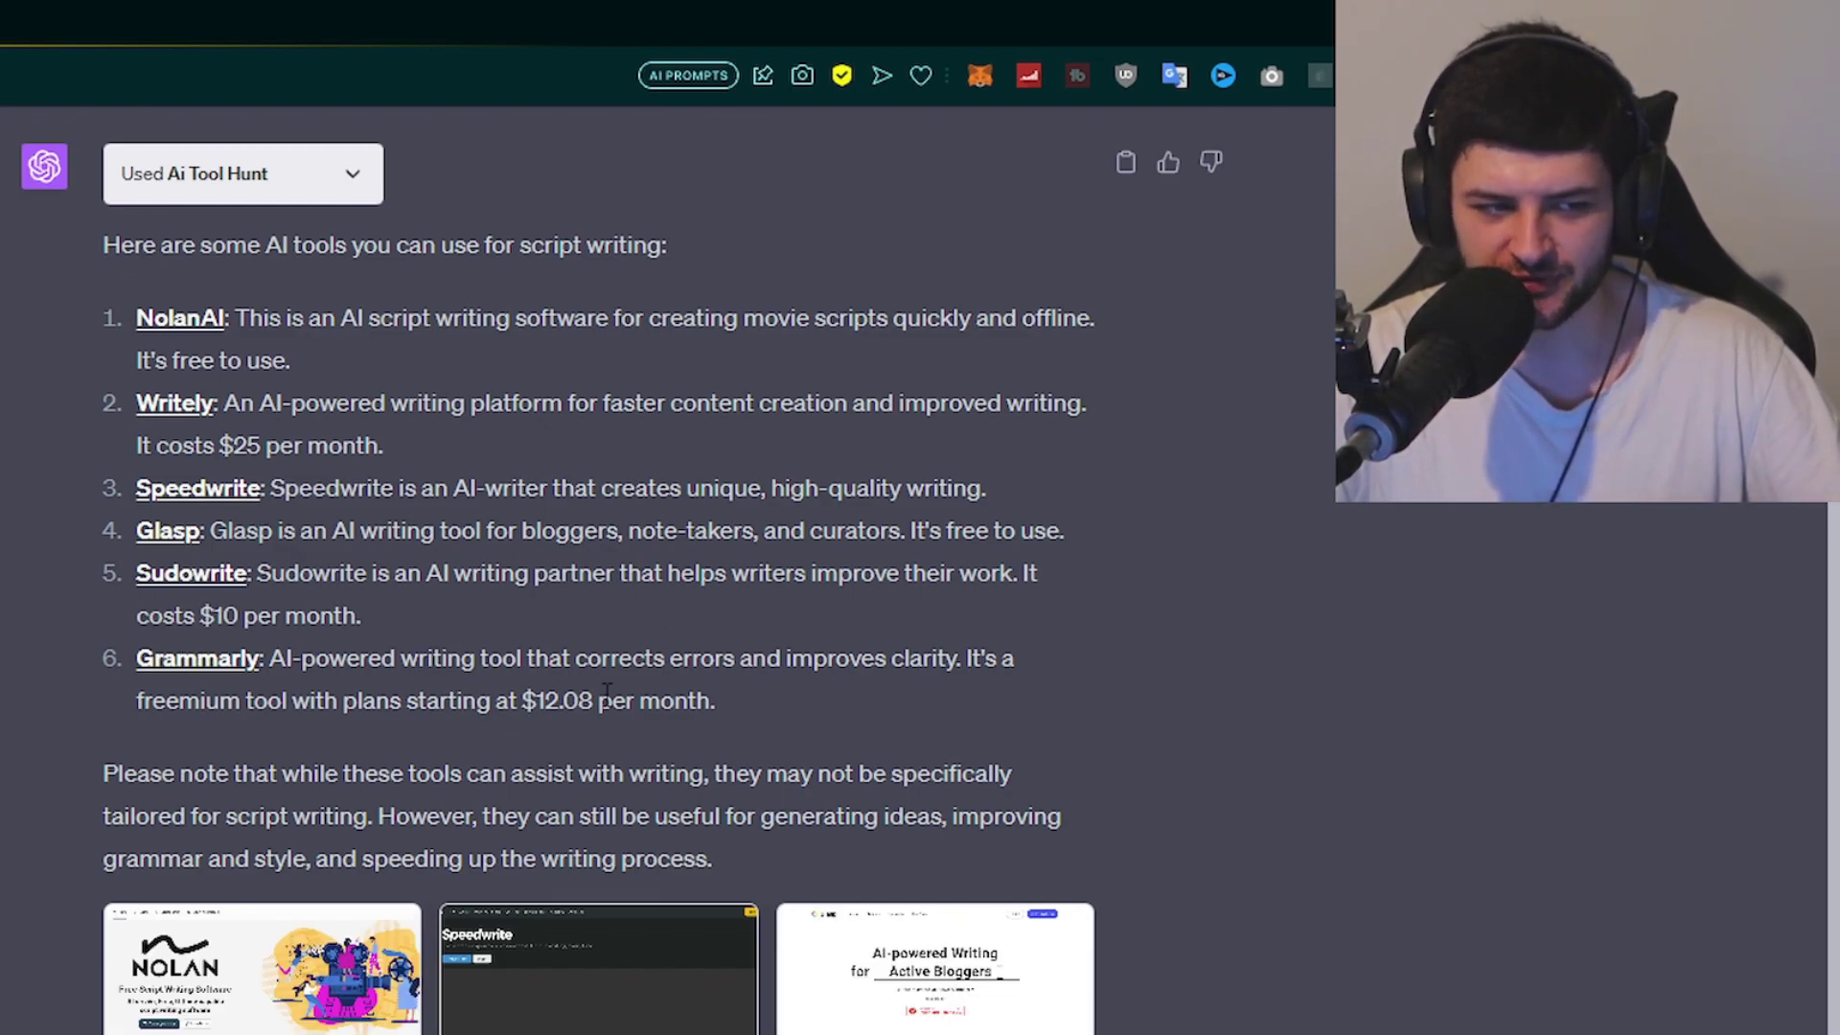
left_click_drag(523, 700, 748, 714)
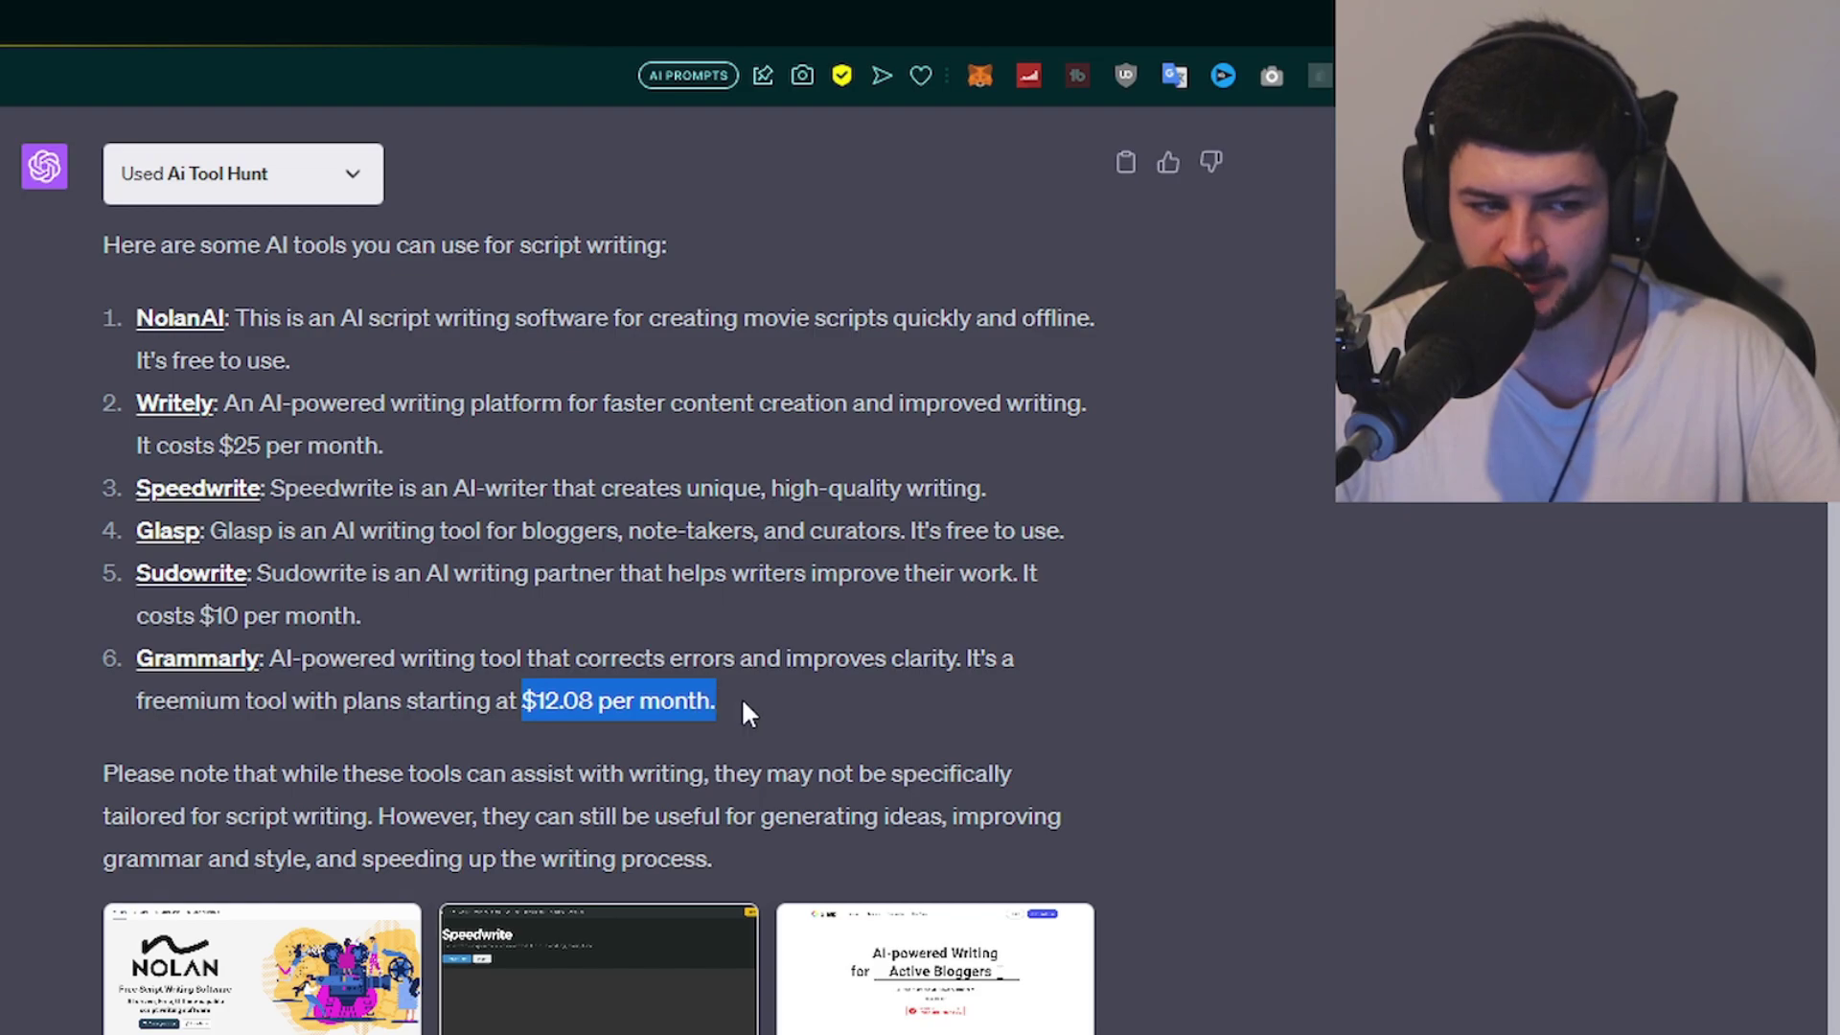
left_click(112, 786)
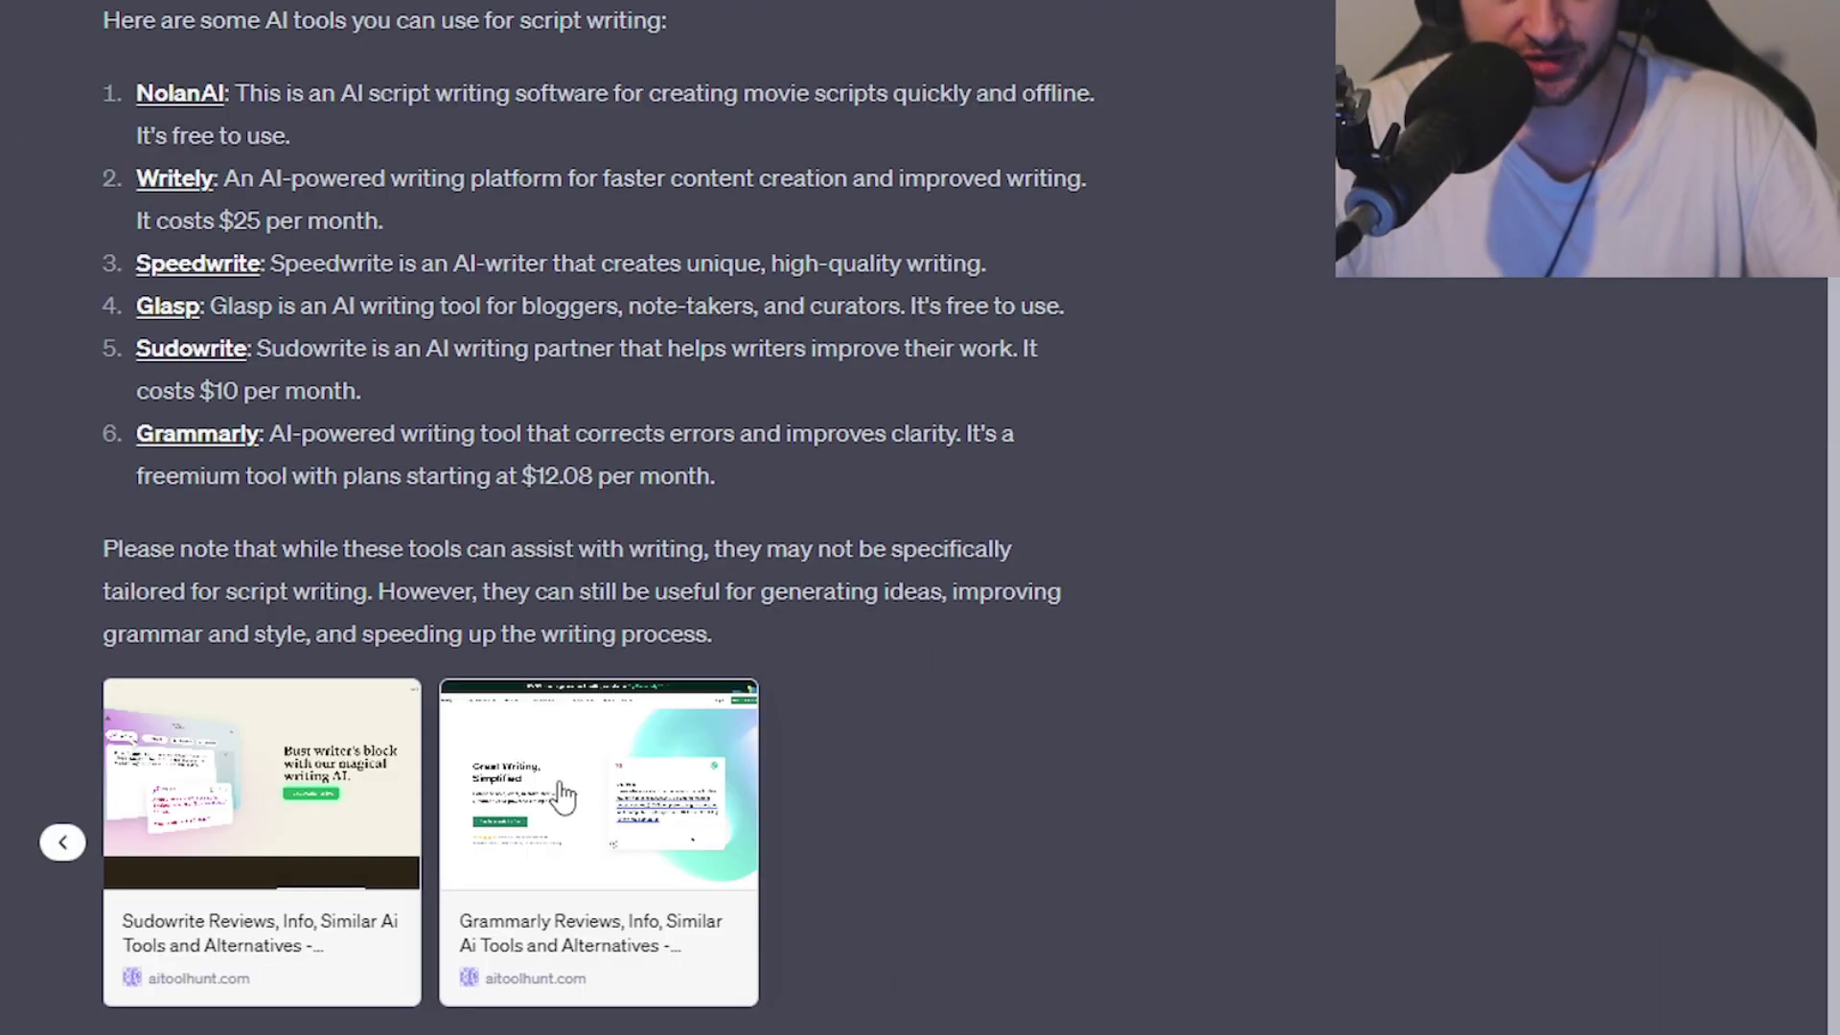
left_click(551, 1024)
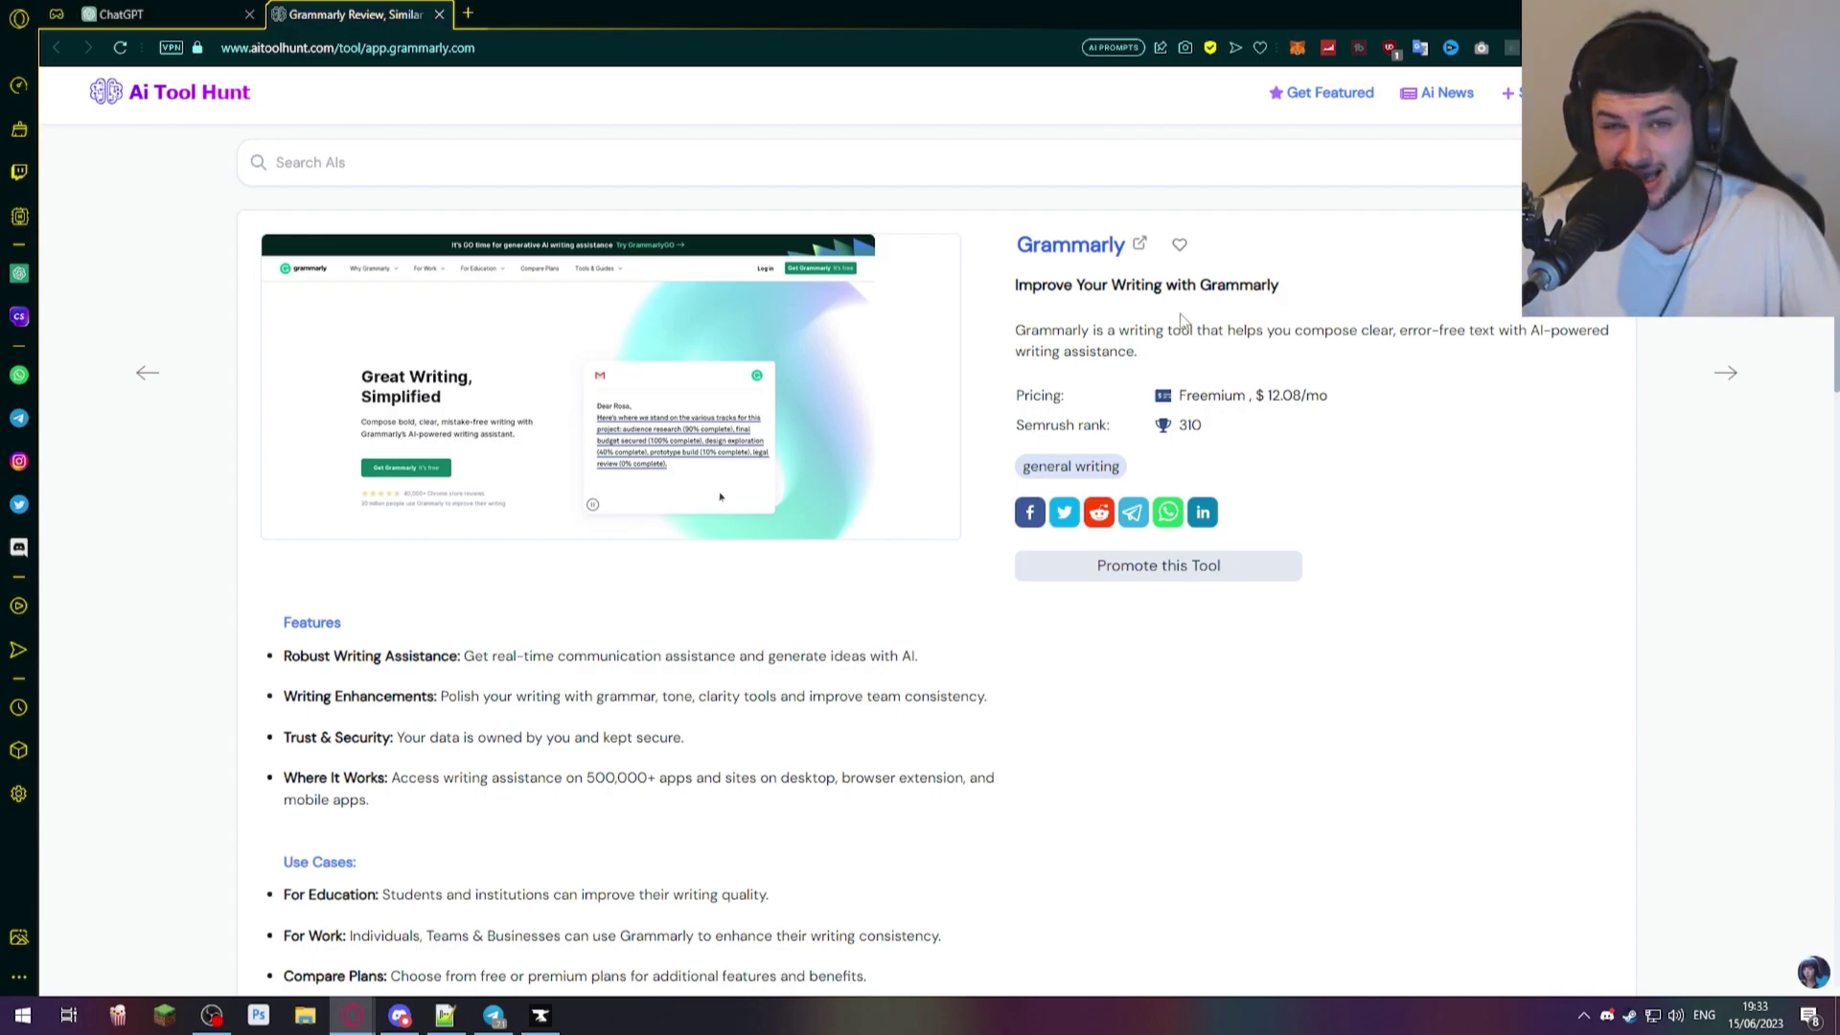
key("ctrl+w")
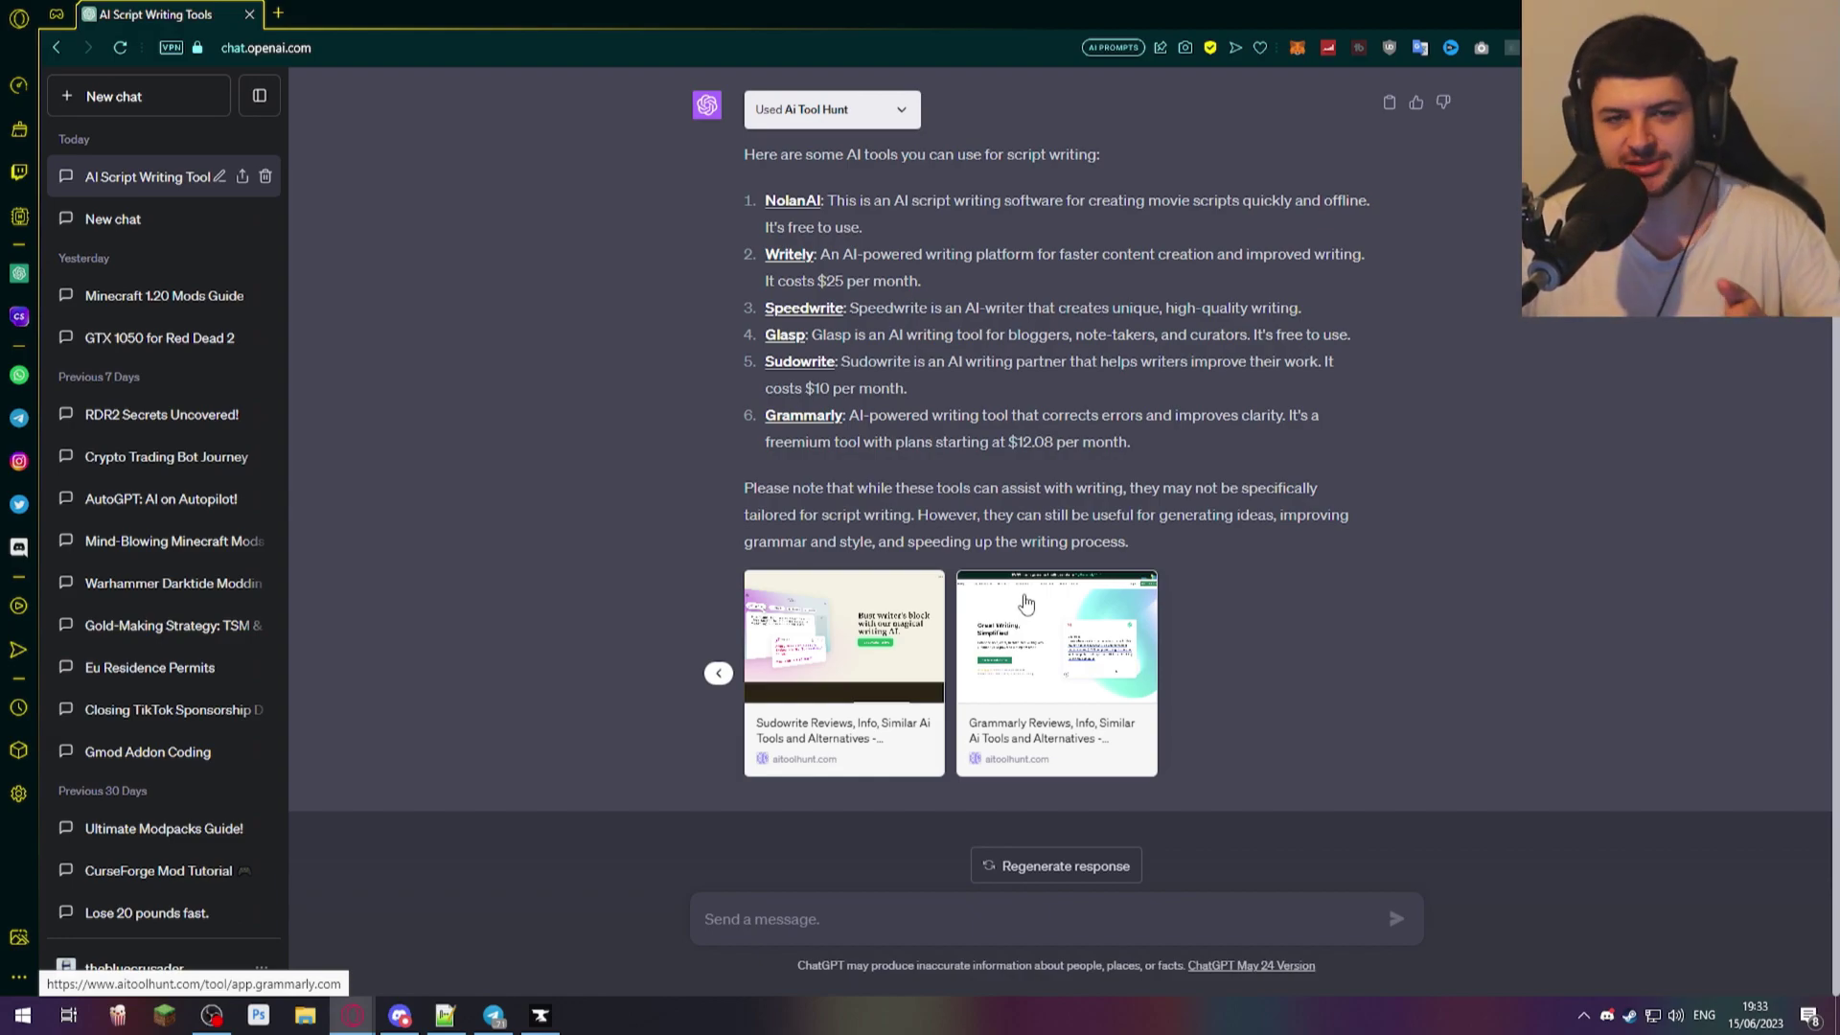
Step: Open a new chat with GPT-4 set to Browse with Bing instead of Plugins
scroll(1088, 580, "up", 2)
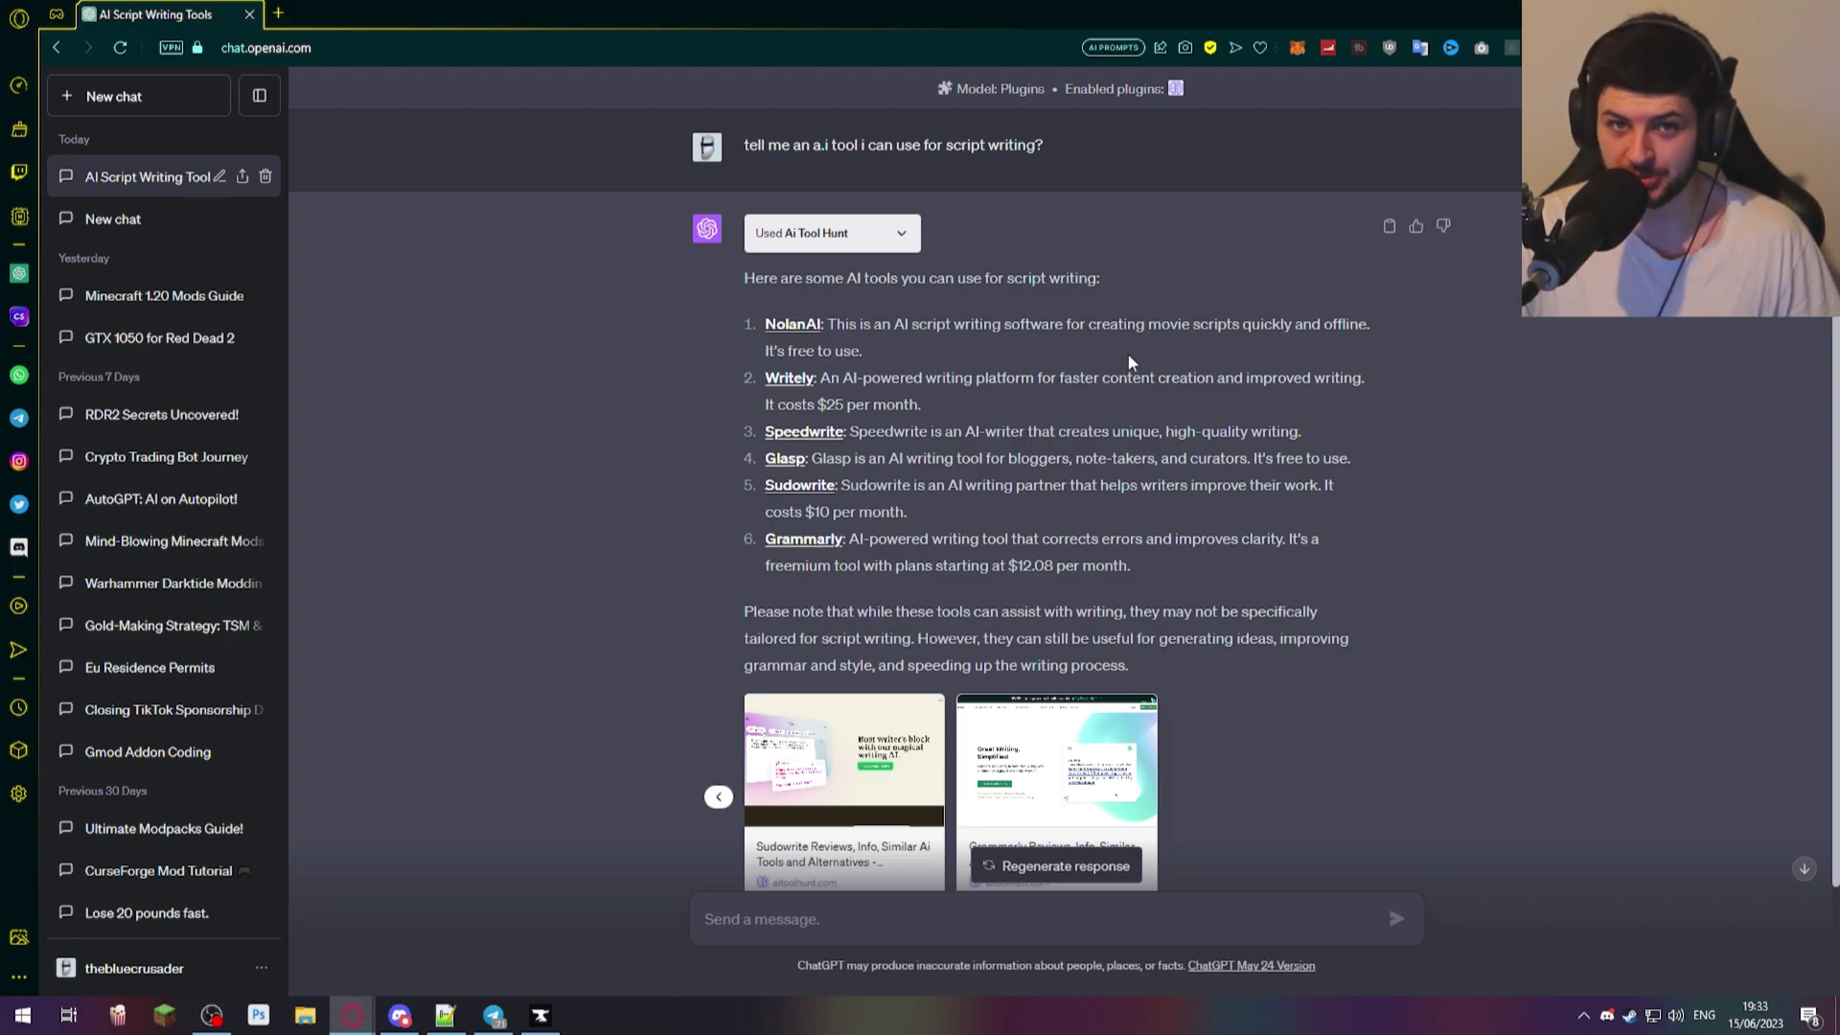
left_click(113, 95)
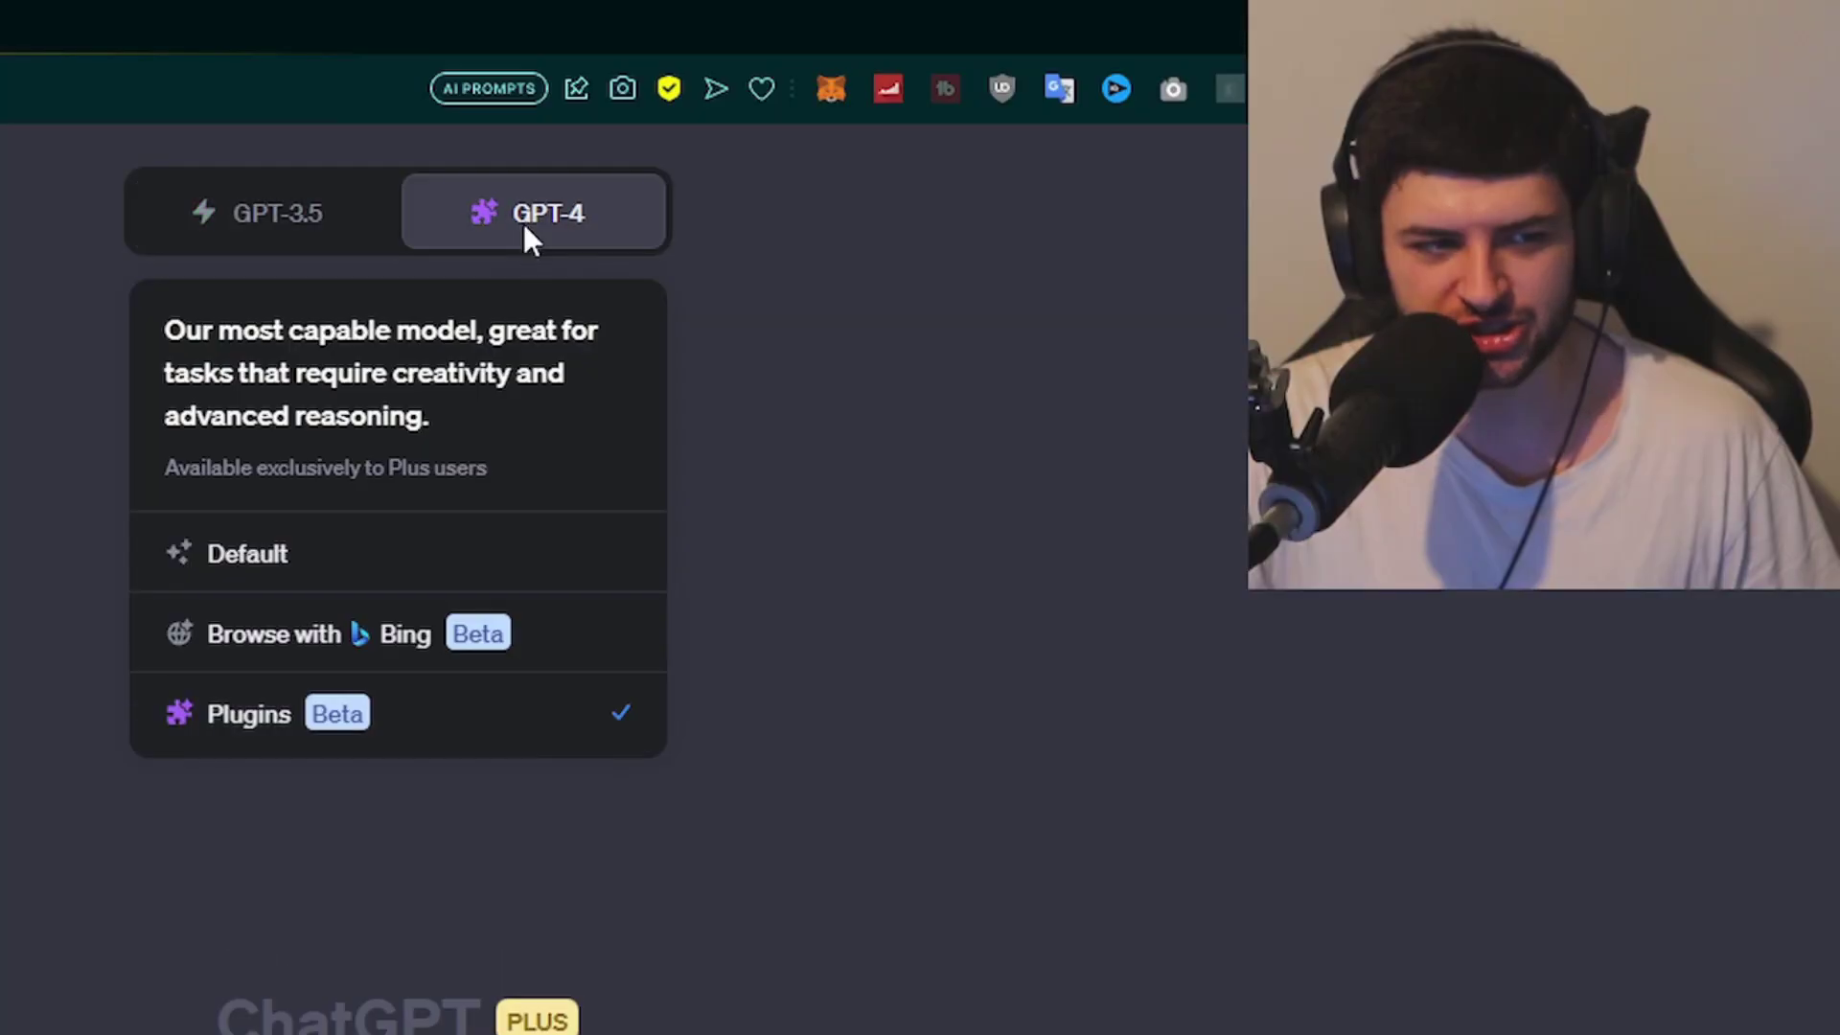
left_click(464, 669)
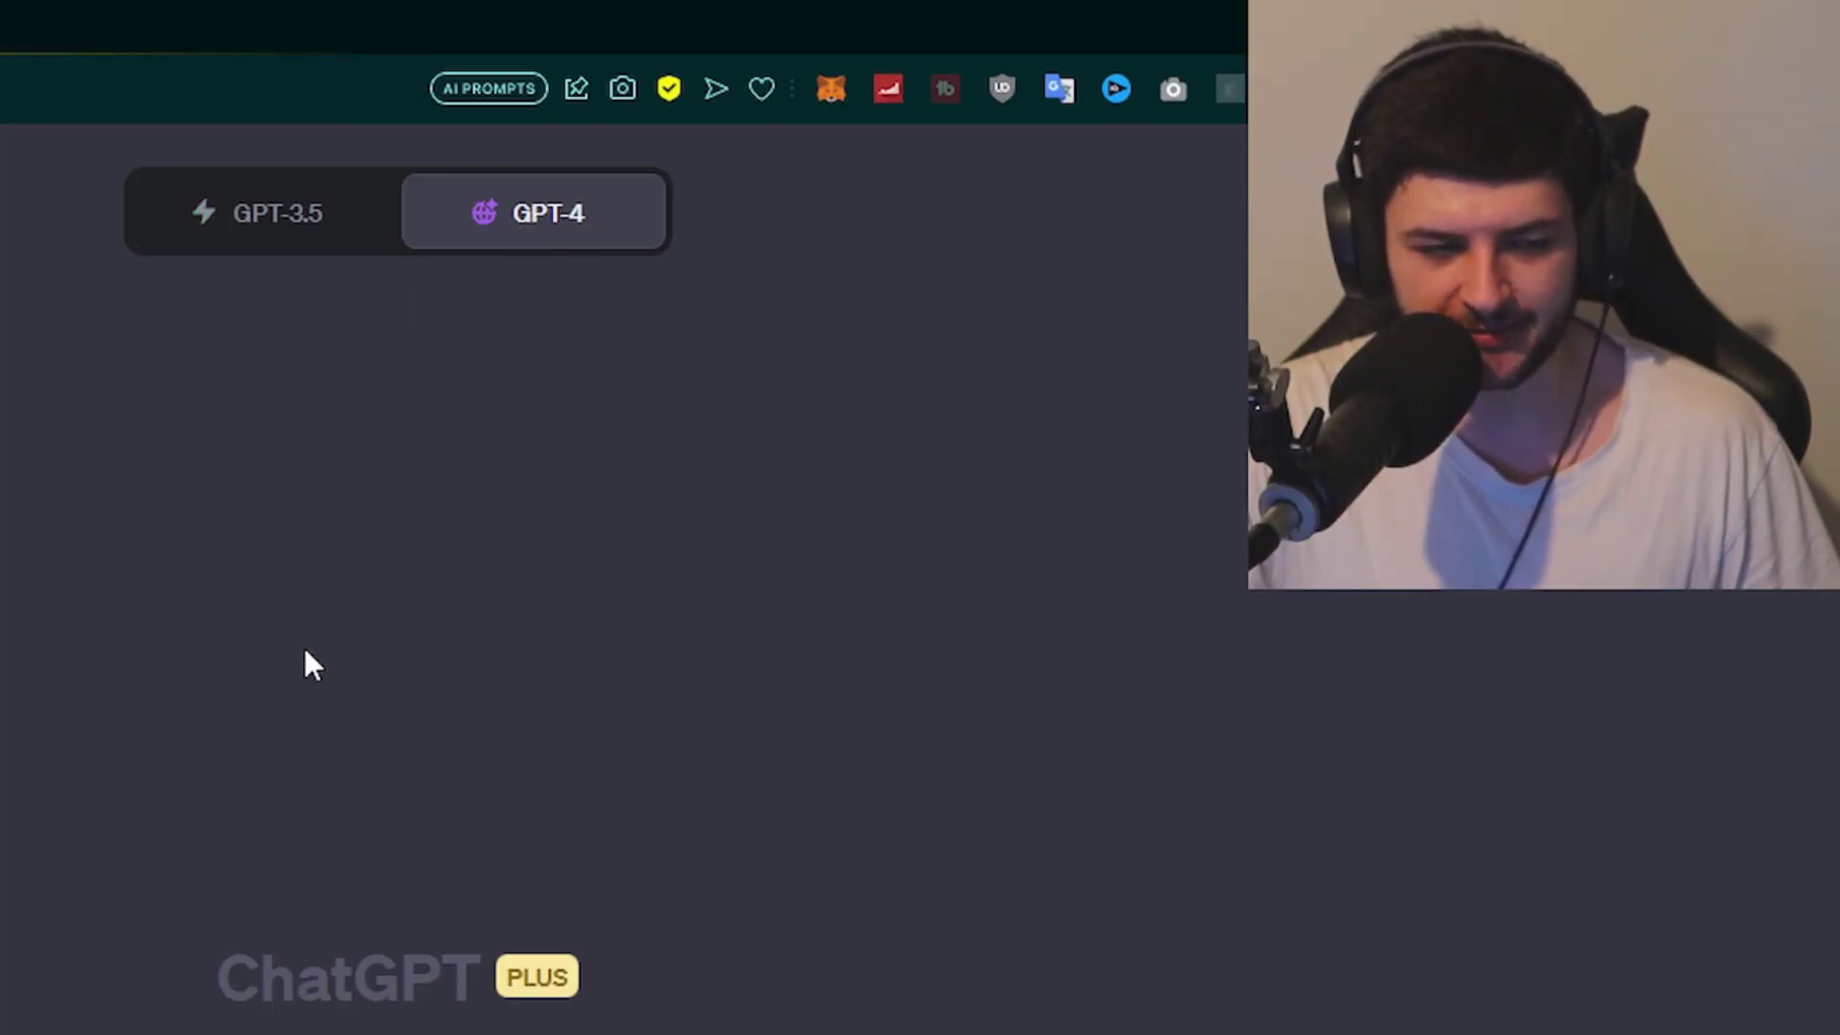
mouse_move(534, 213)
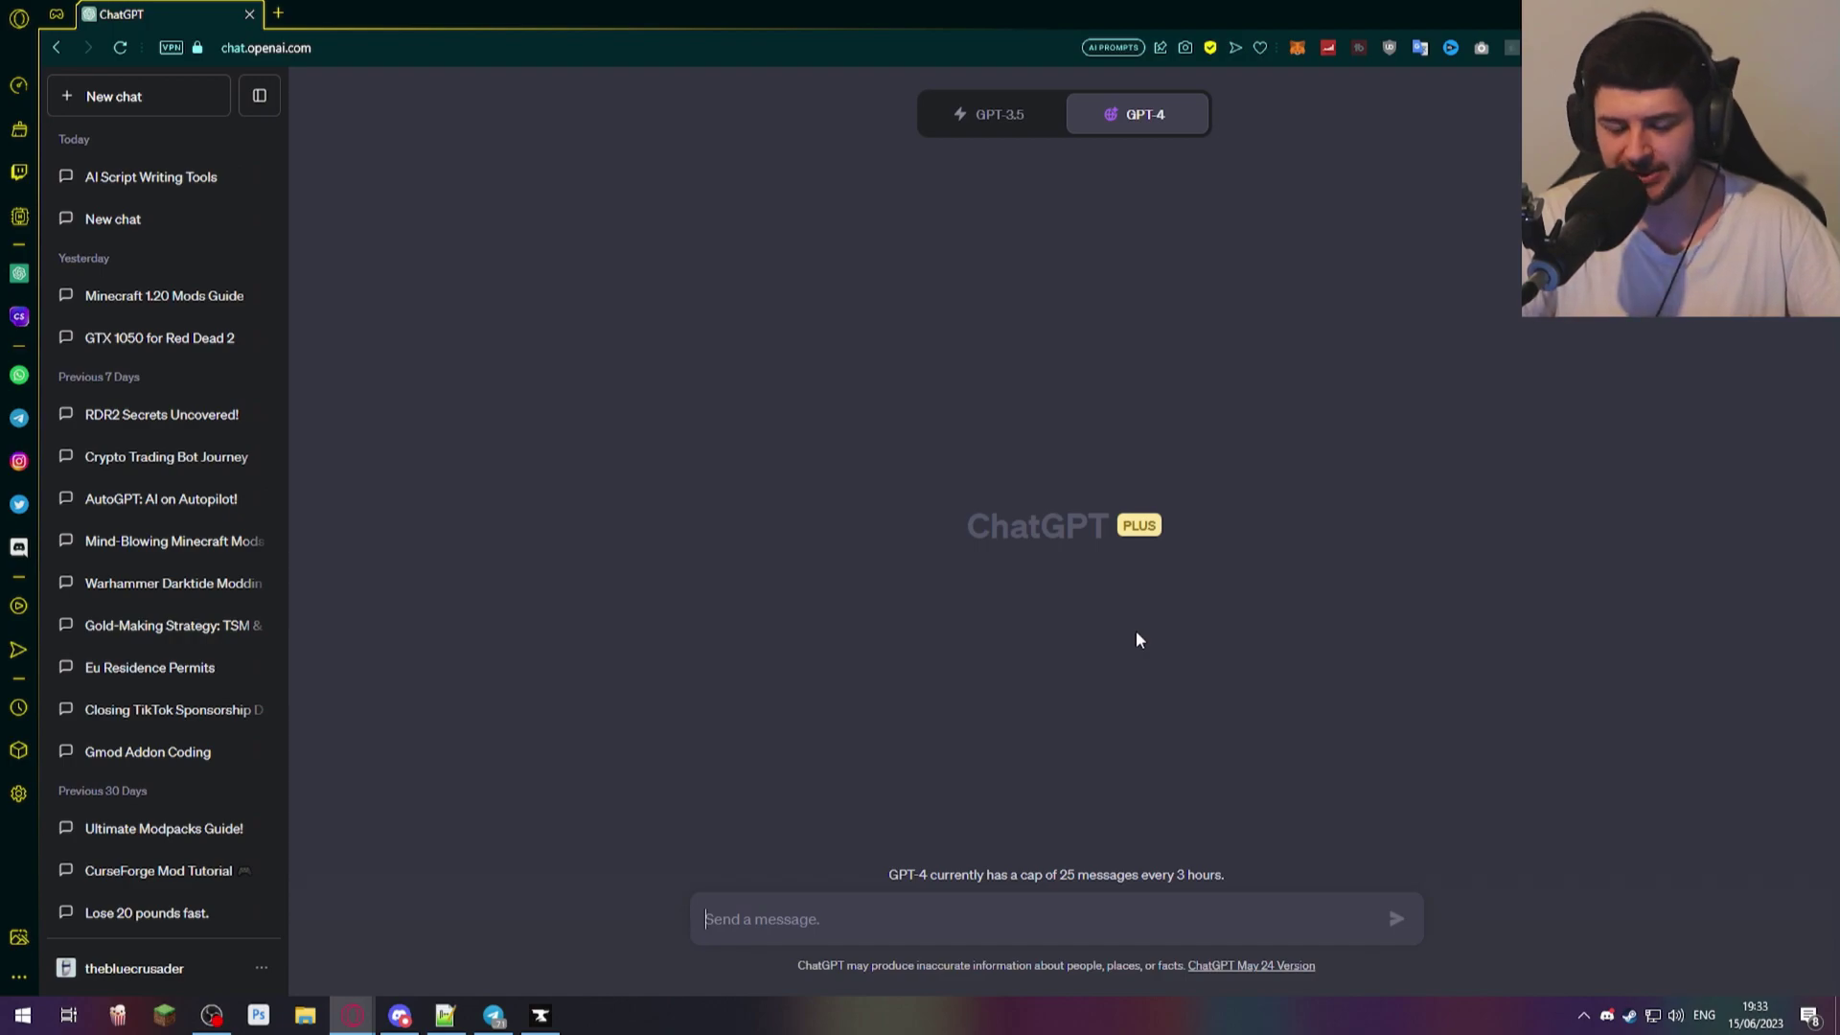
mouse_move(1138, 117)
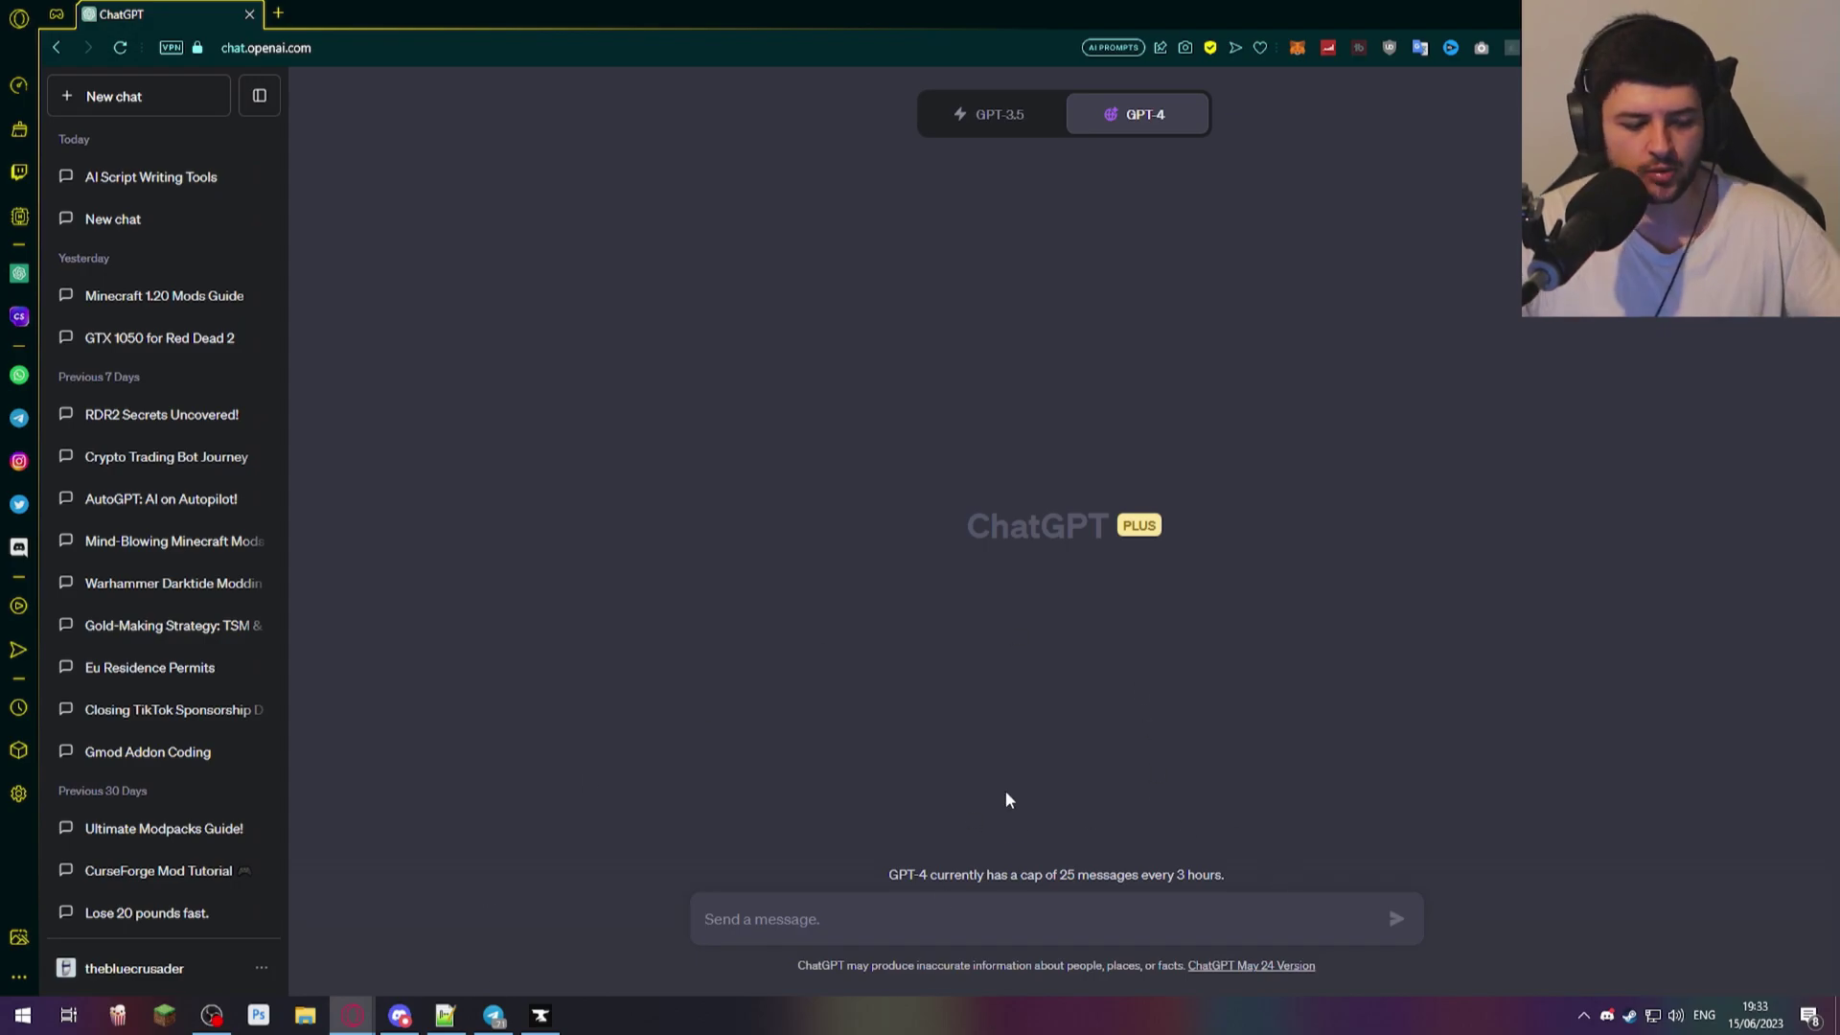
Step: Ask 'what is the capital of France? and what can i do there?' to get Paris sightseeing suggestions
type("what is the c")
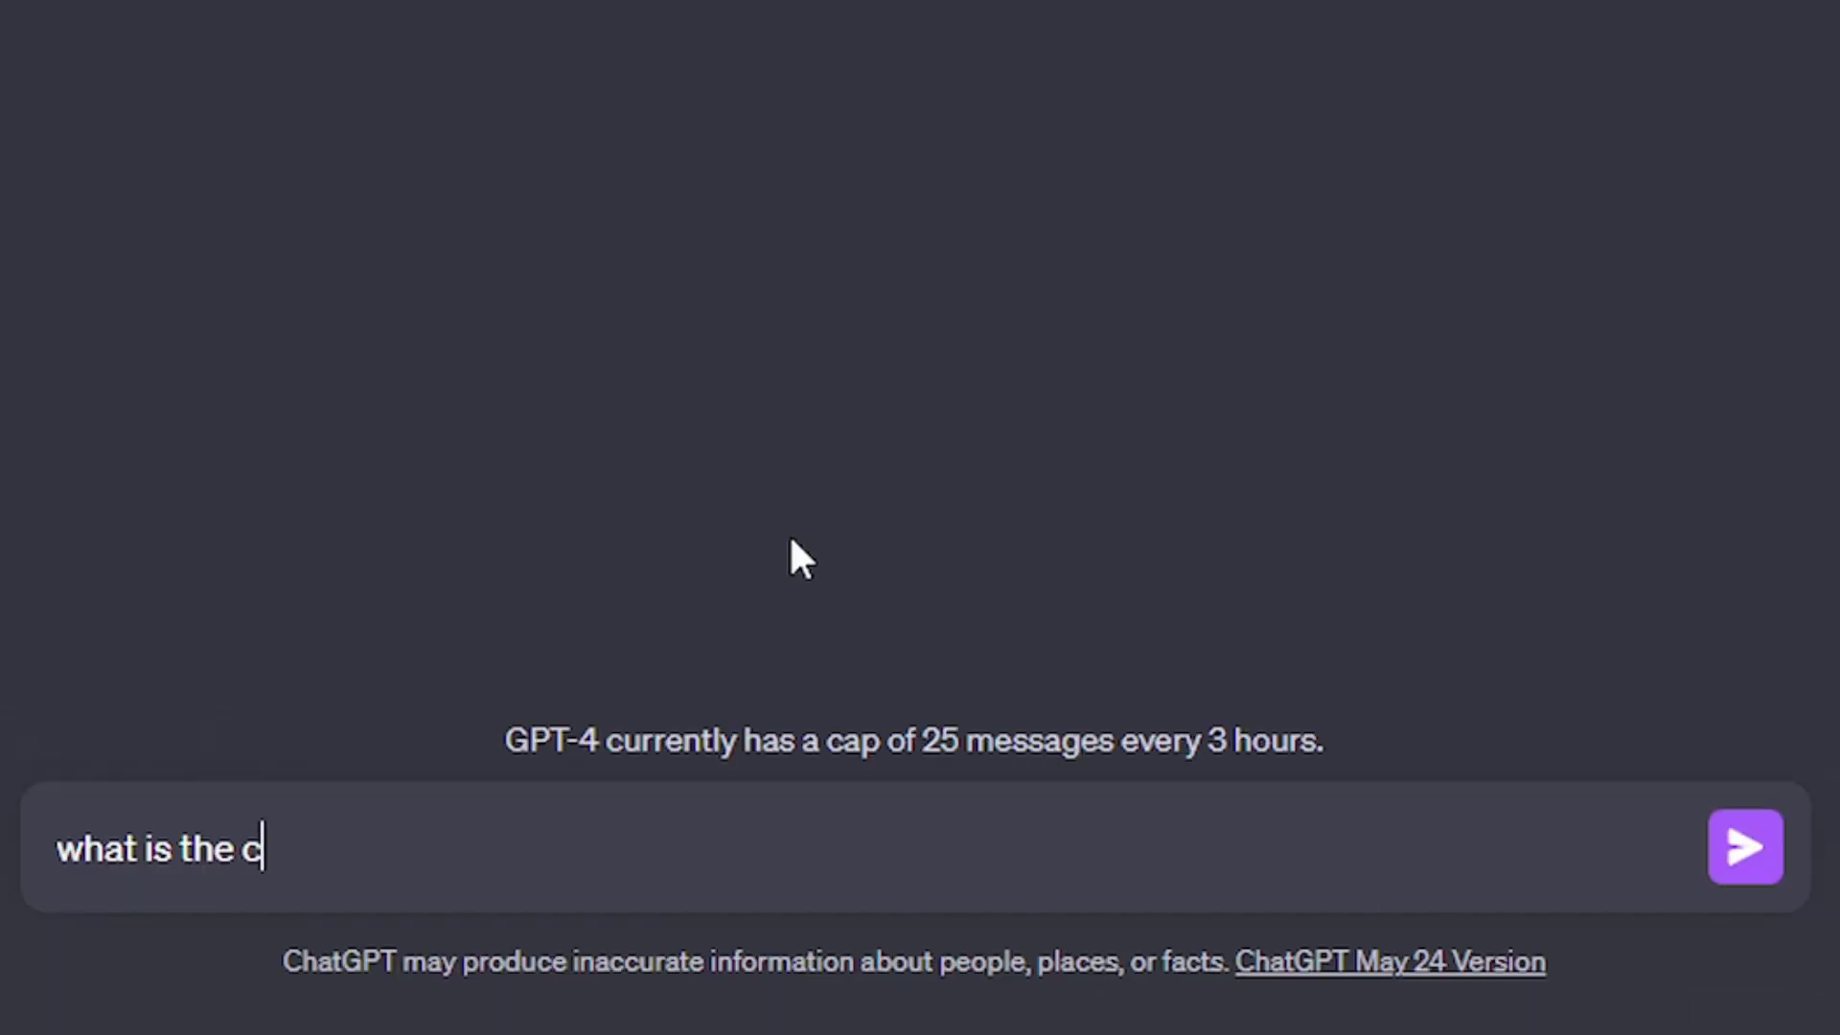
type("apital of France? and what can i do")
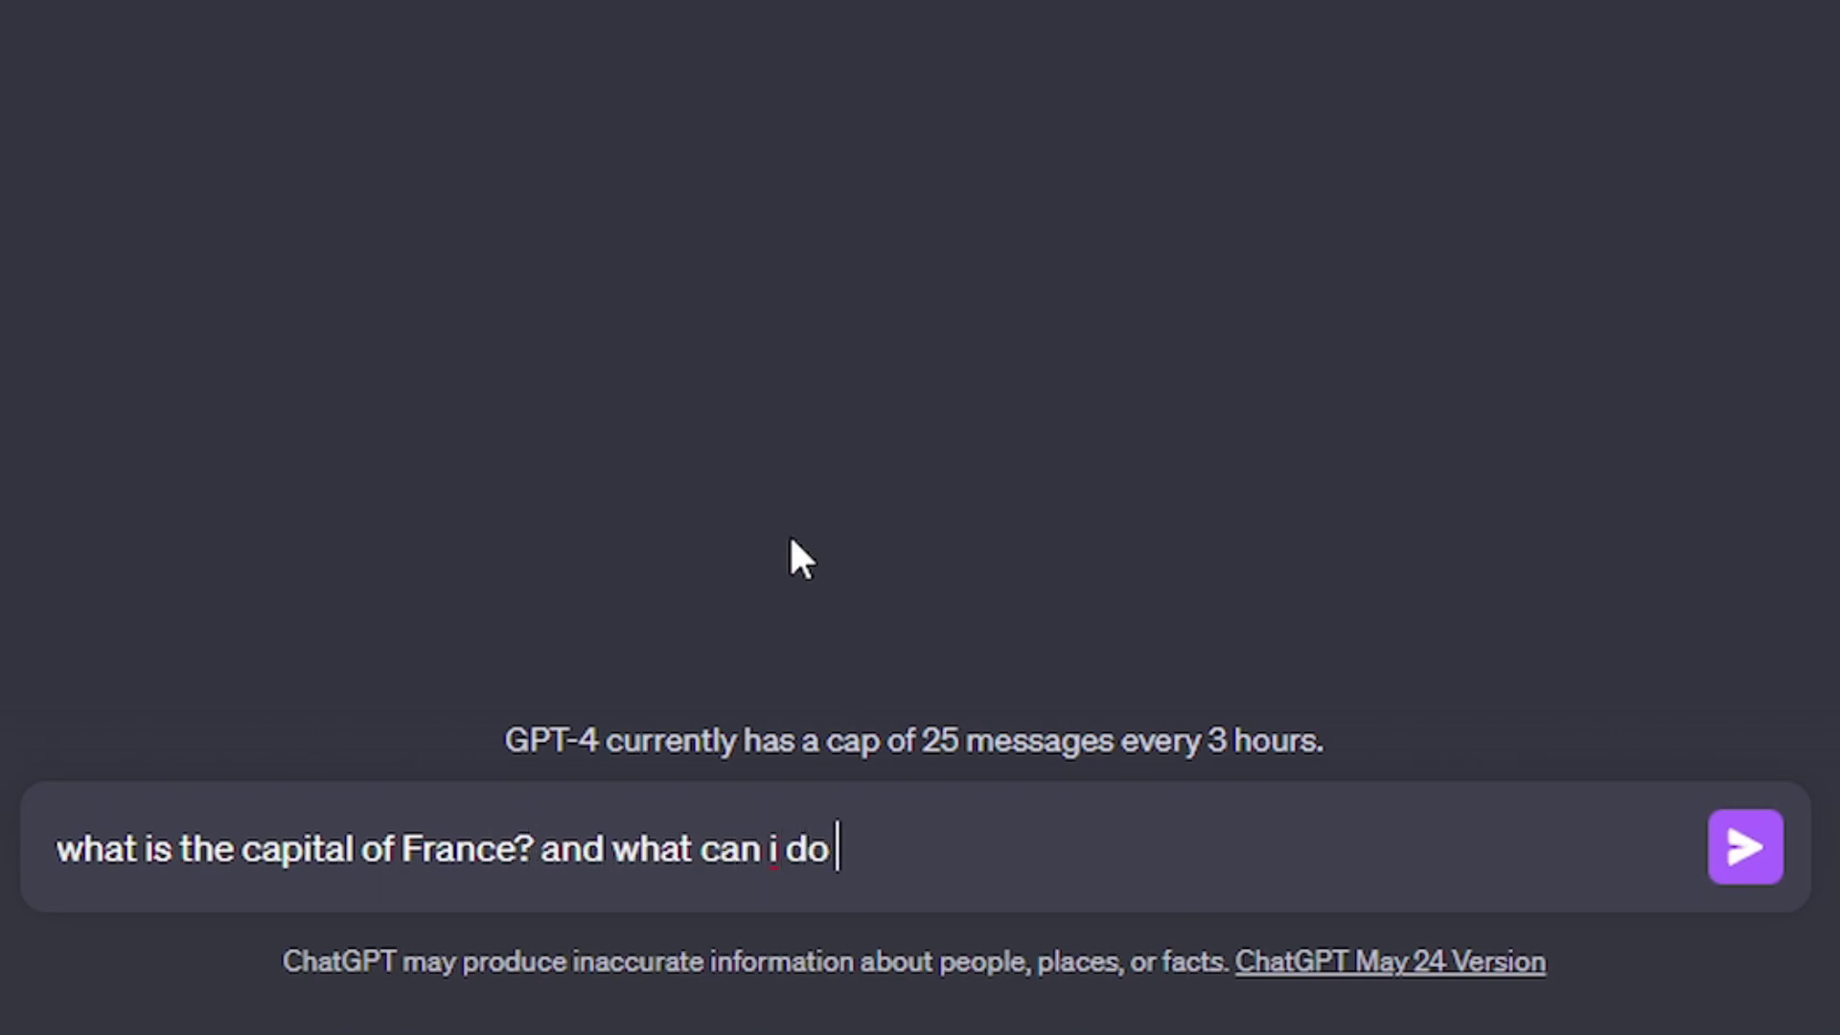
key("Return")
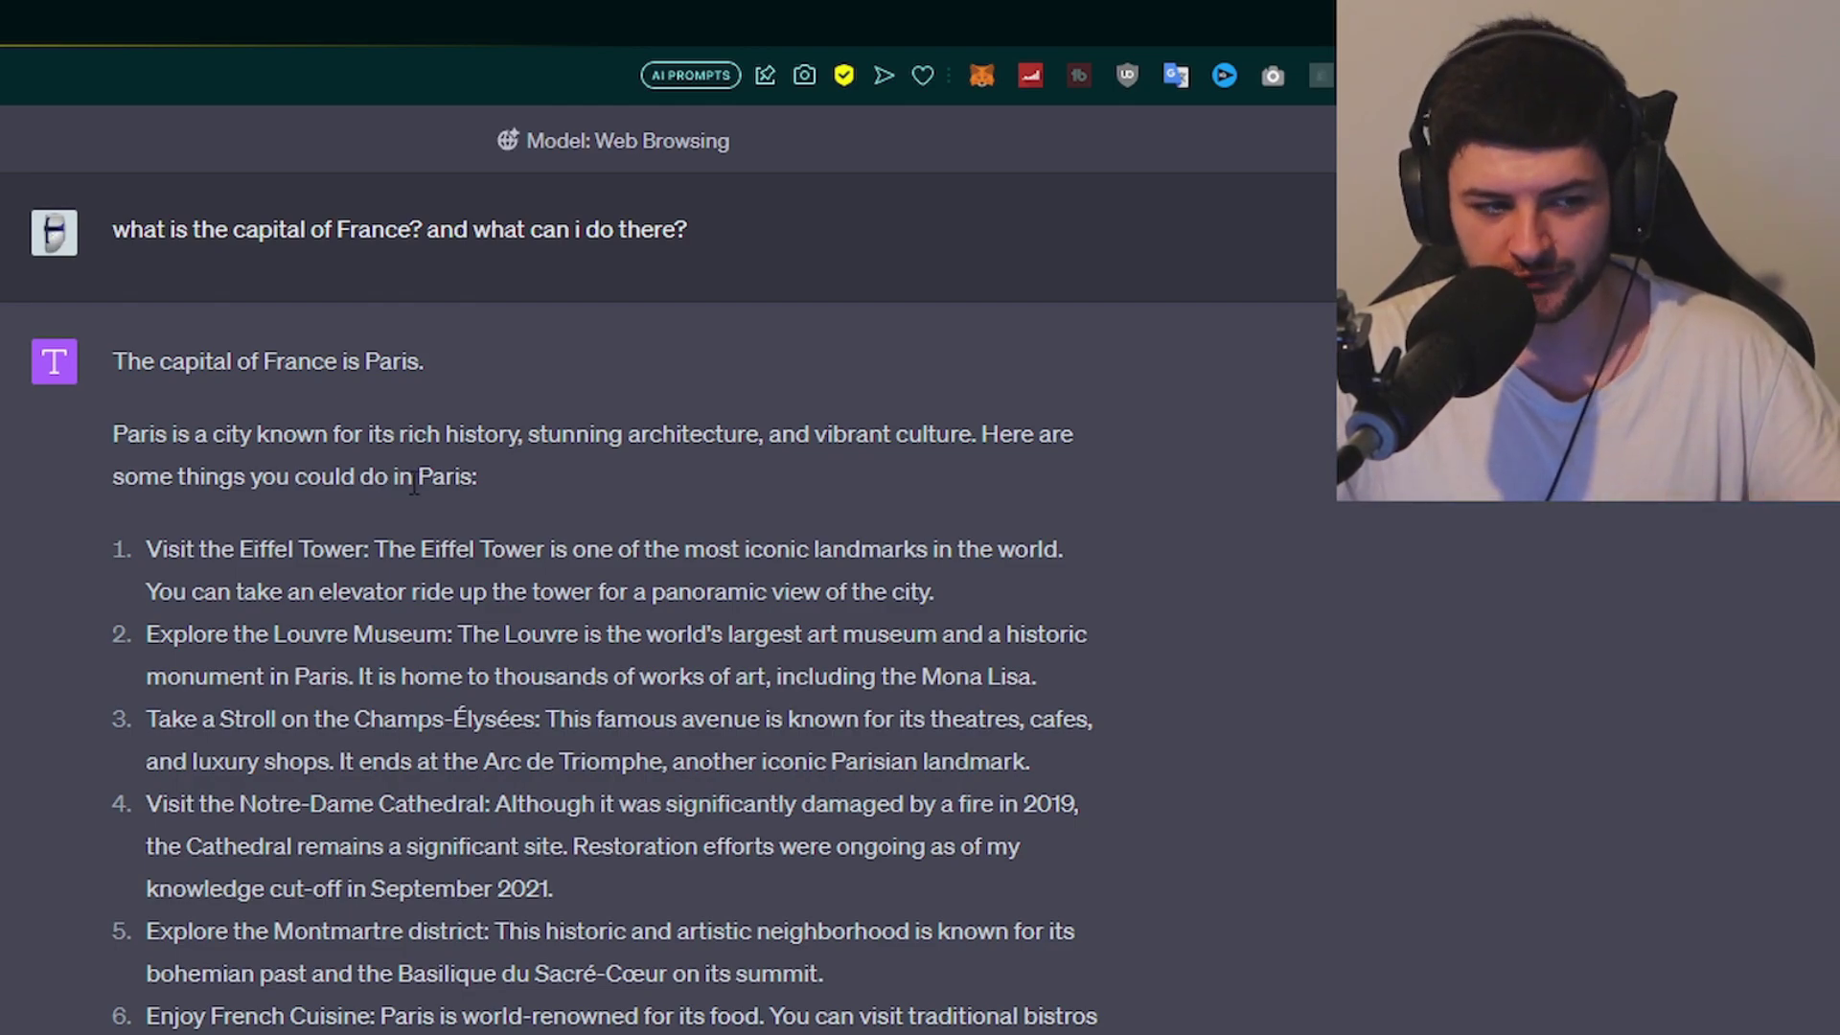
scroll(414, 484, "down", 1)
scroll(351, 682, "down", 1)
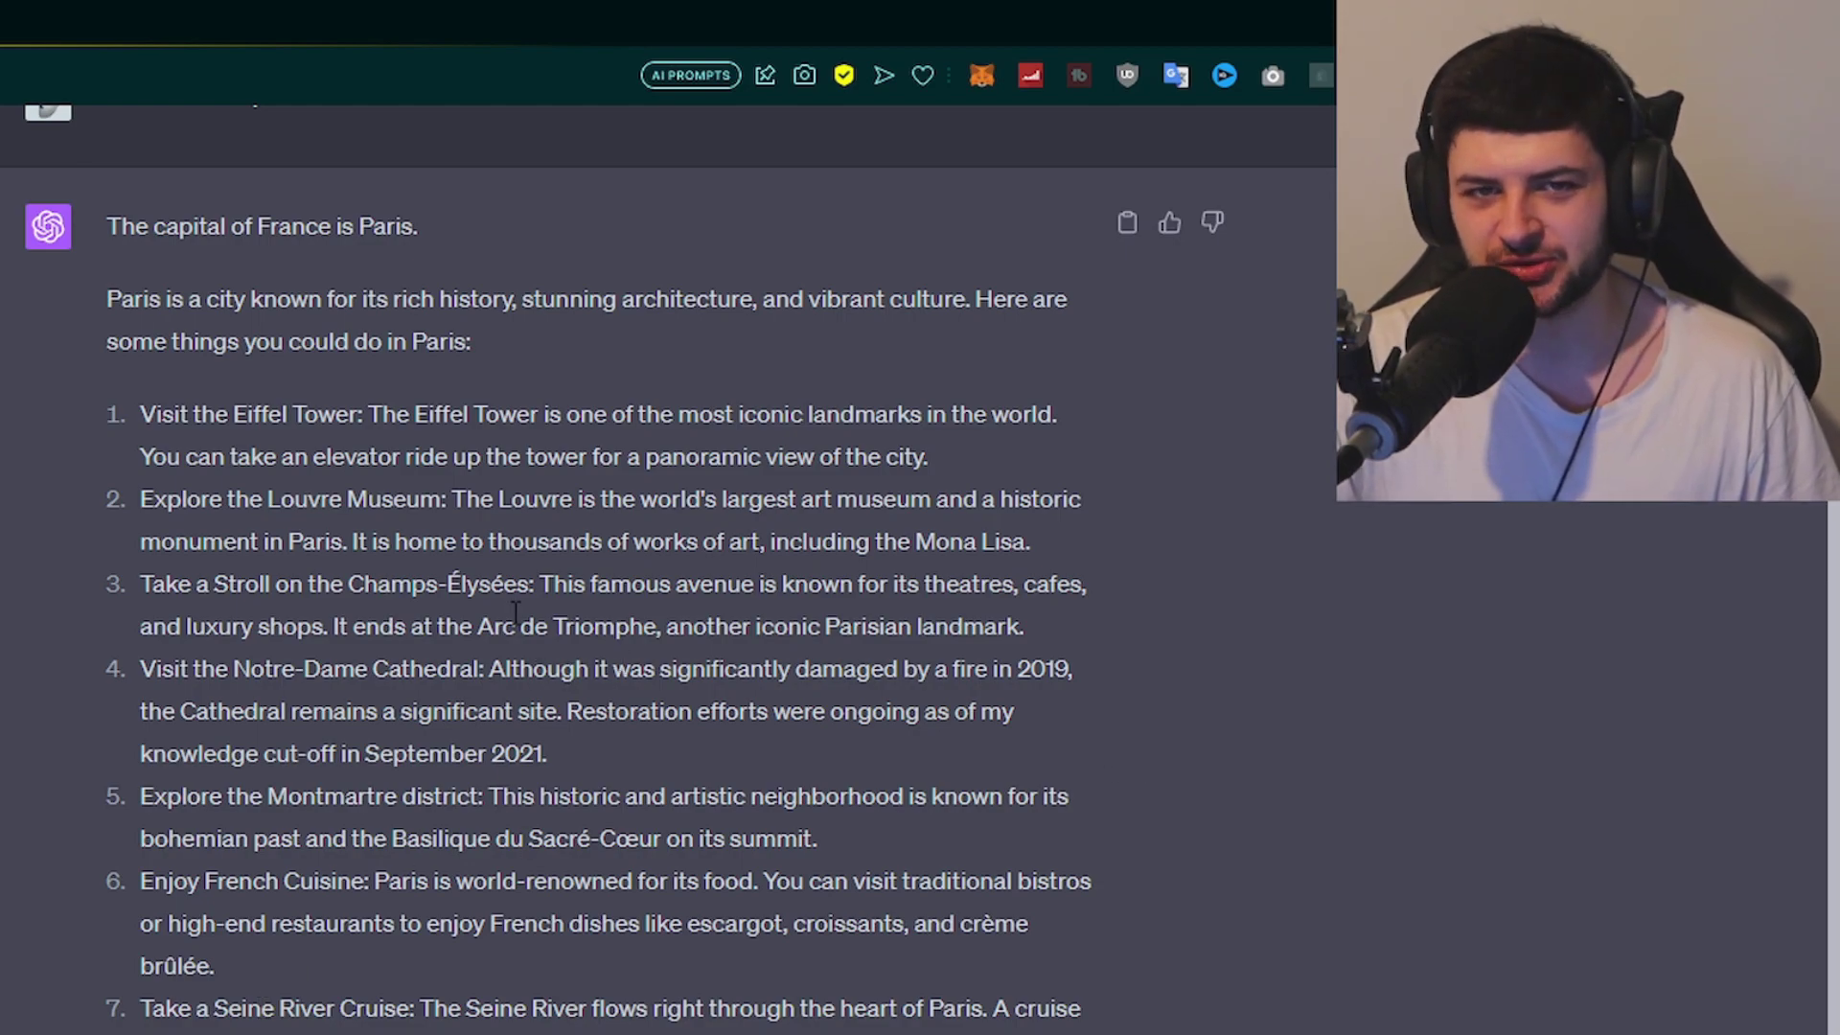
scroll(511, 618, "up", 1)
scroll(507, 618, "down", 1)
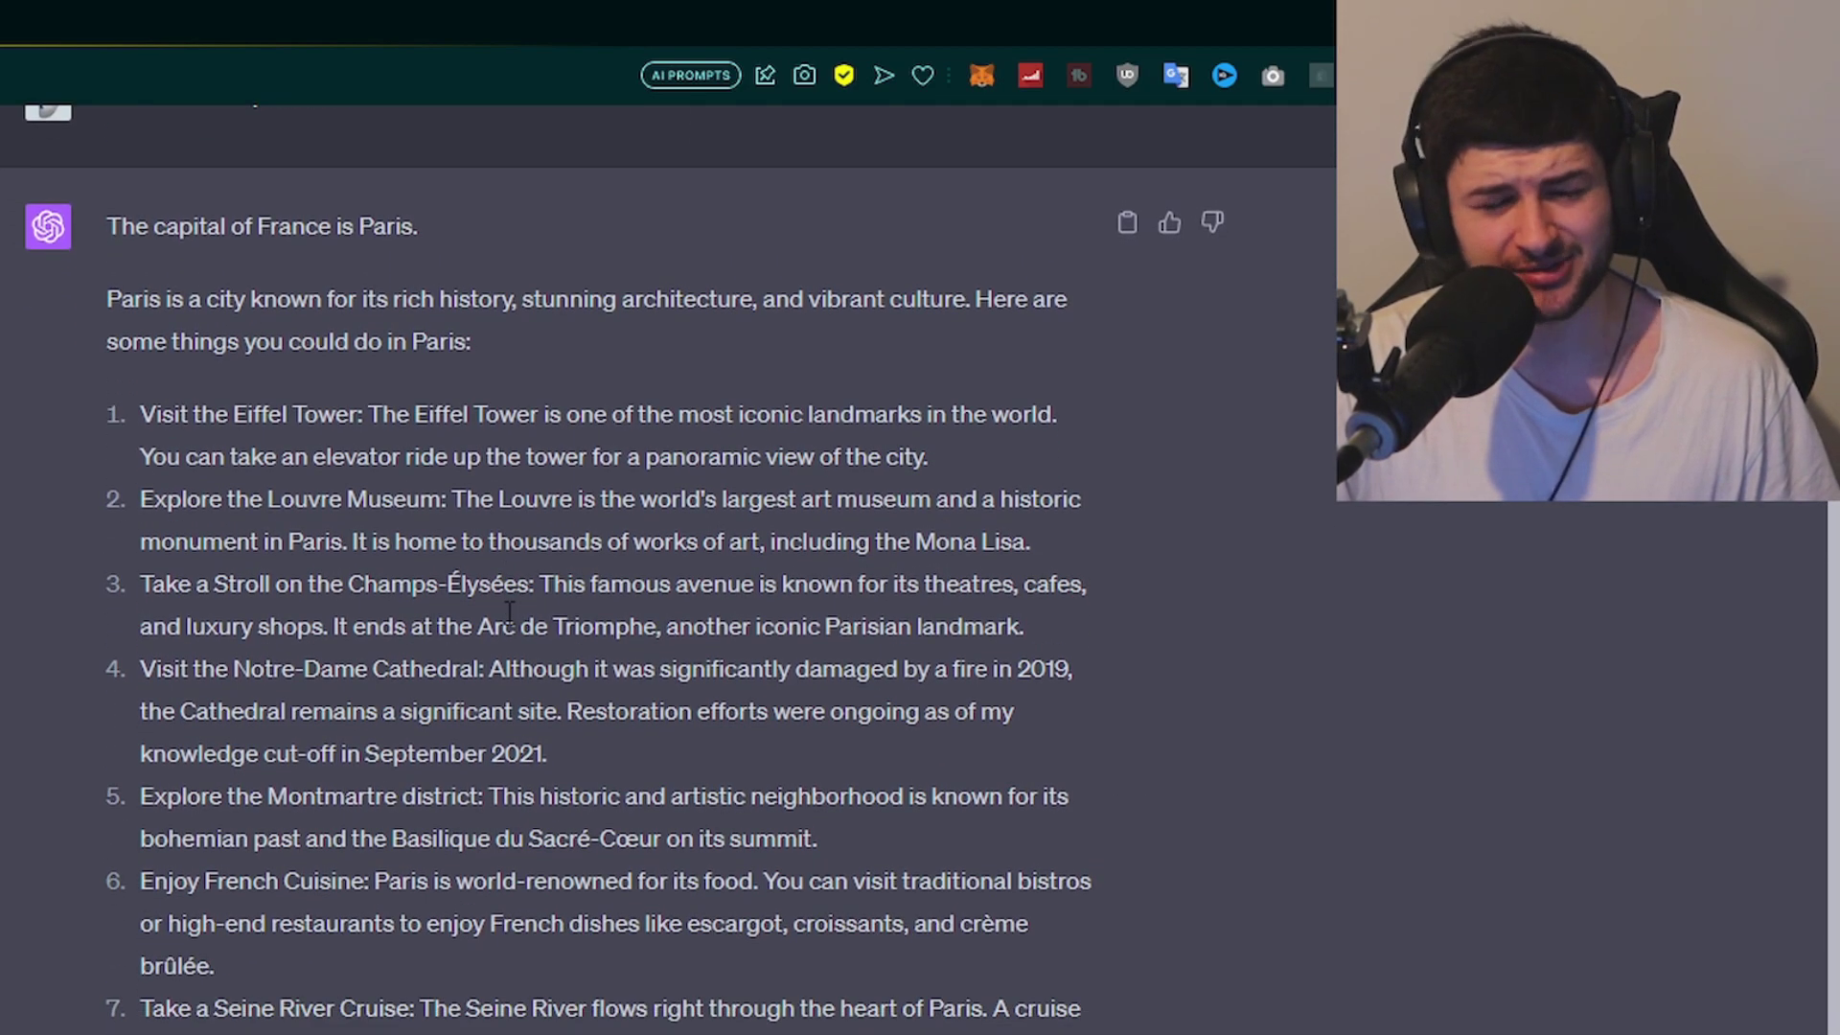